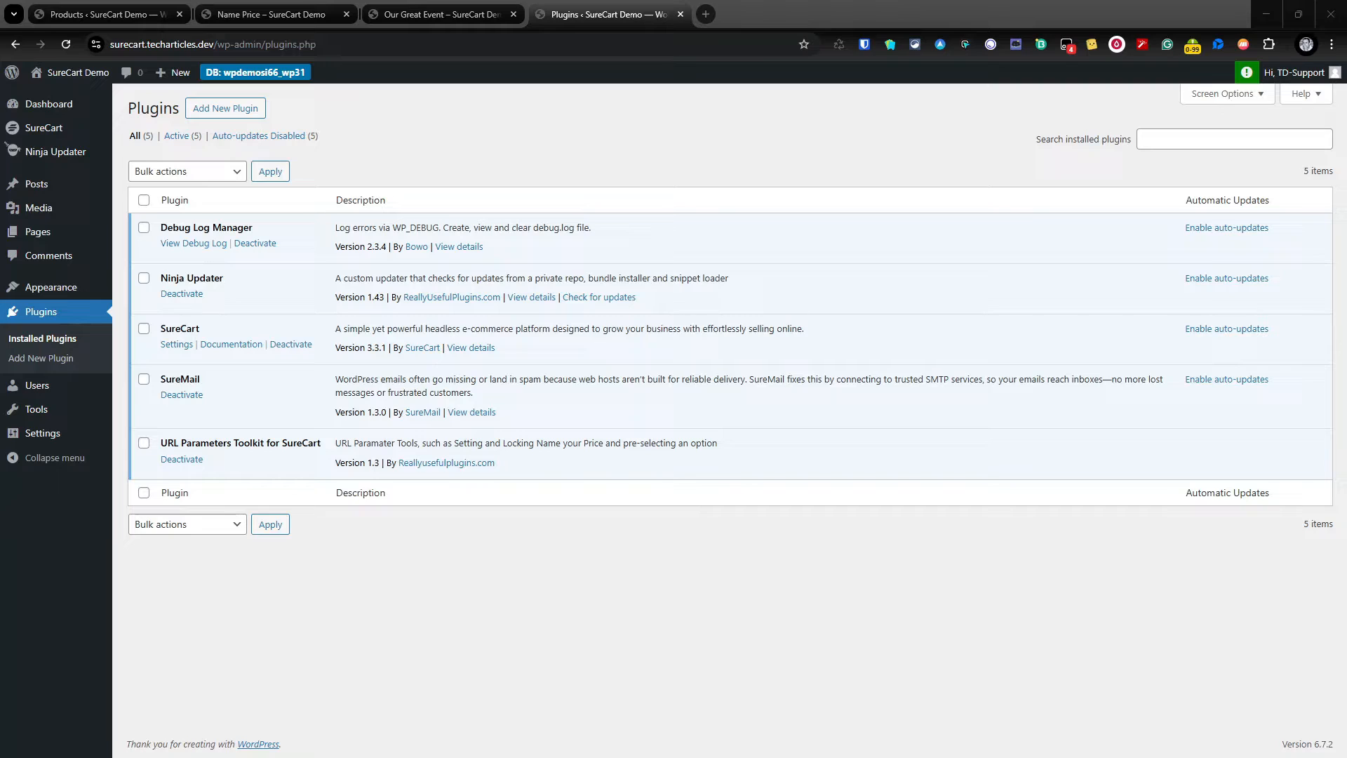
Step: Try a custom amount of 2.99 on the Name Price product page and clear the amount again
{"action": "left_click", "coordinate": [262, 14]}
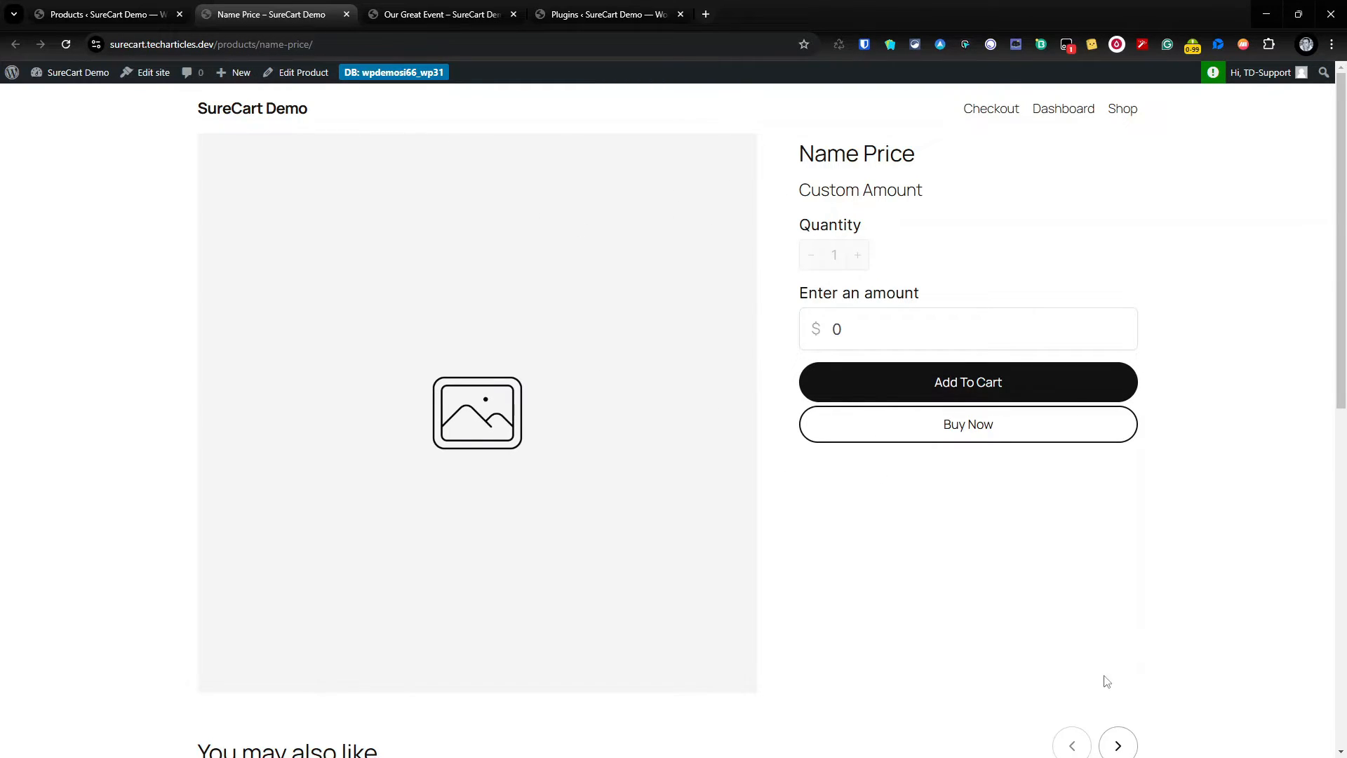
{"action": "left_click", "coordinate": [851, 324]}
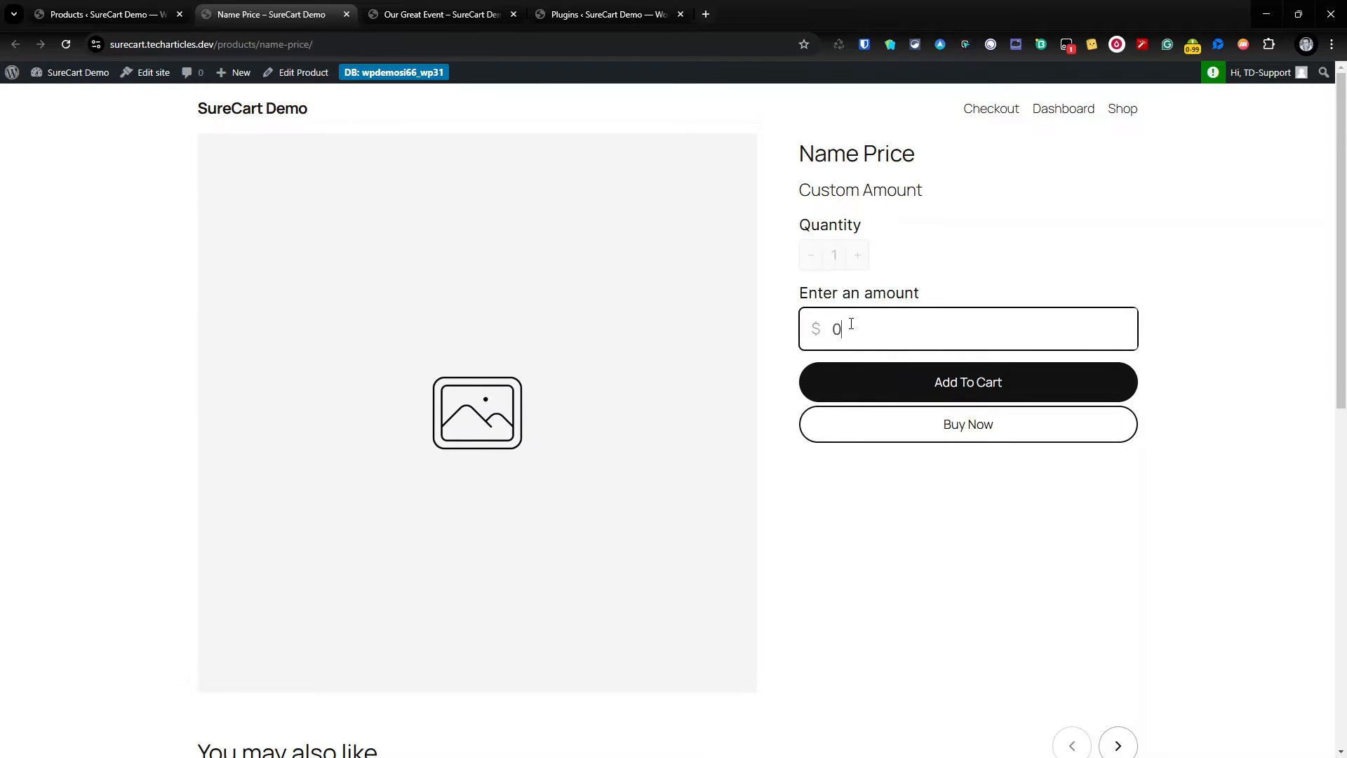
{"action": "key", "text": "BackSpace"}
{"action": "type", "text": "2.99"}
{"action": "key", "text": "ctrl+a"}
{"action": "key", "text": "BackSpace"}
{"action": "left_click", "coordinate": [958, 210]}
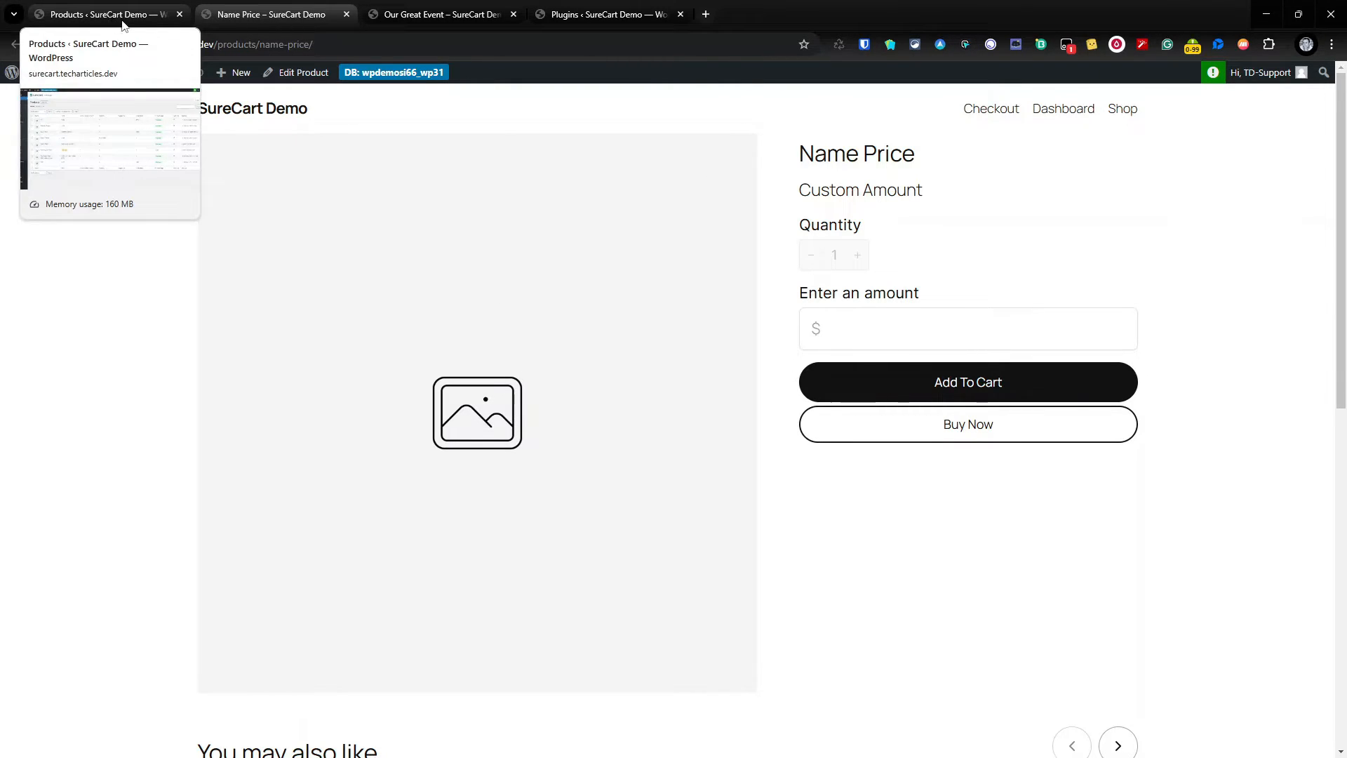
Step: Open the URL Parameters settings in the WordPress admin and copy the price token parameter key
{"action": "left_click", "coordinate": [603, 14]}
{"action": "mouse_move", "coordinate": [58, 441]}
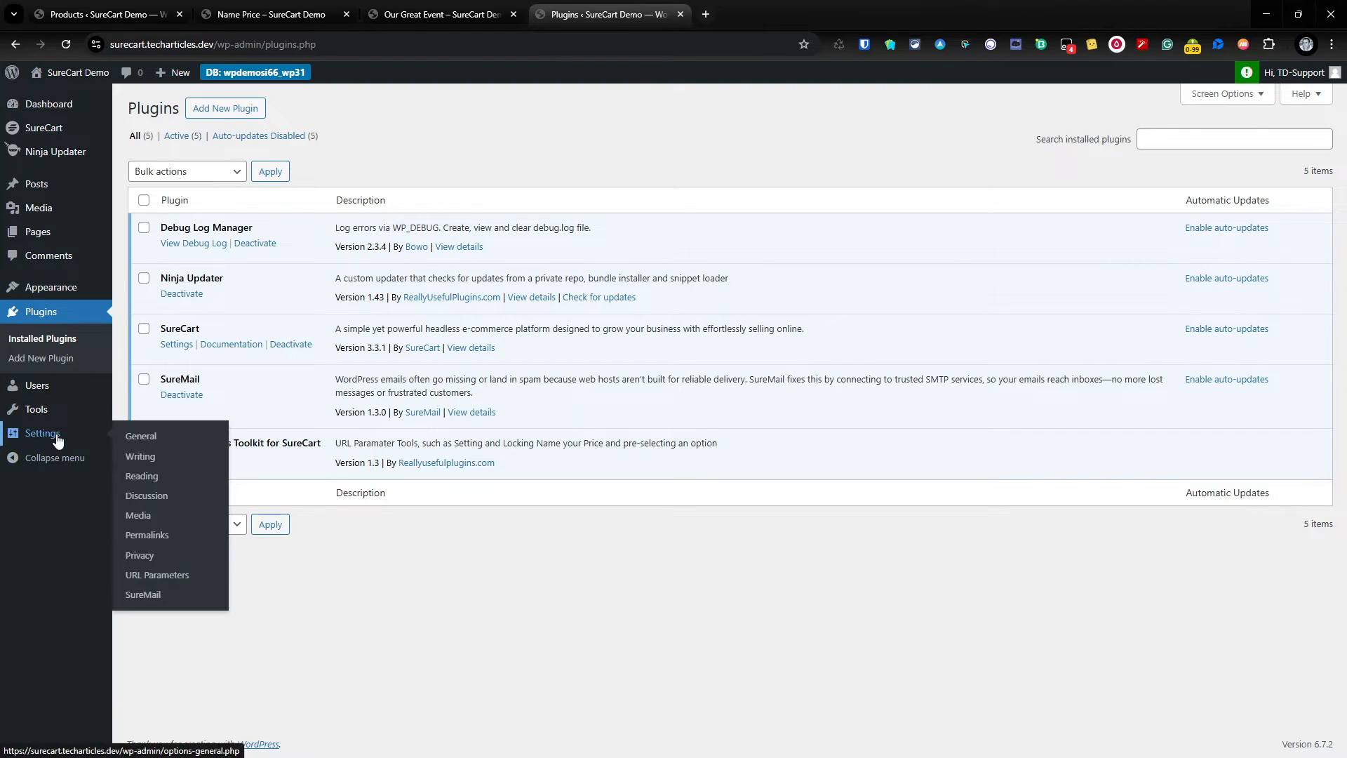
{"action": "left_click", "coordinate": [153, 578]}
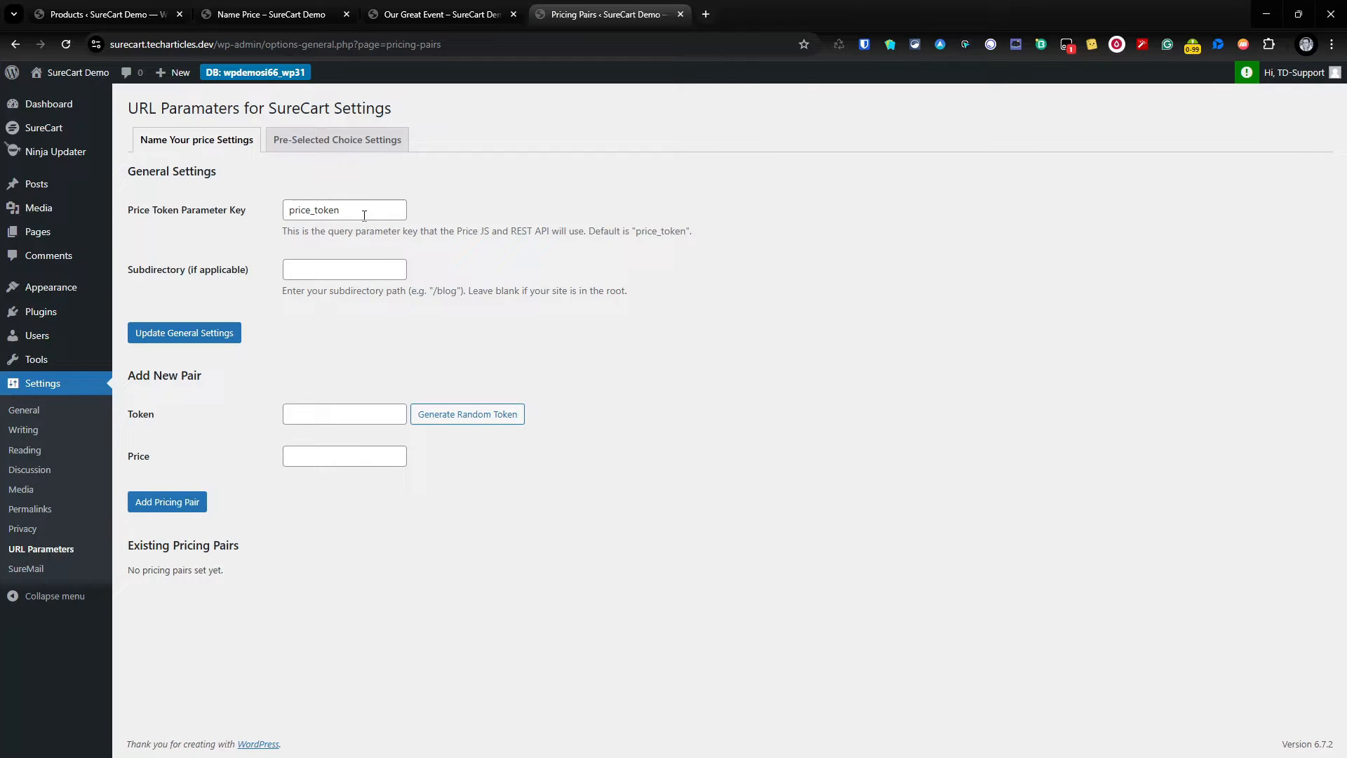
{"action": "left_click_drag", "start_coordinate": [364, 216], "coordinate": [242, 221]}
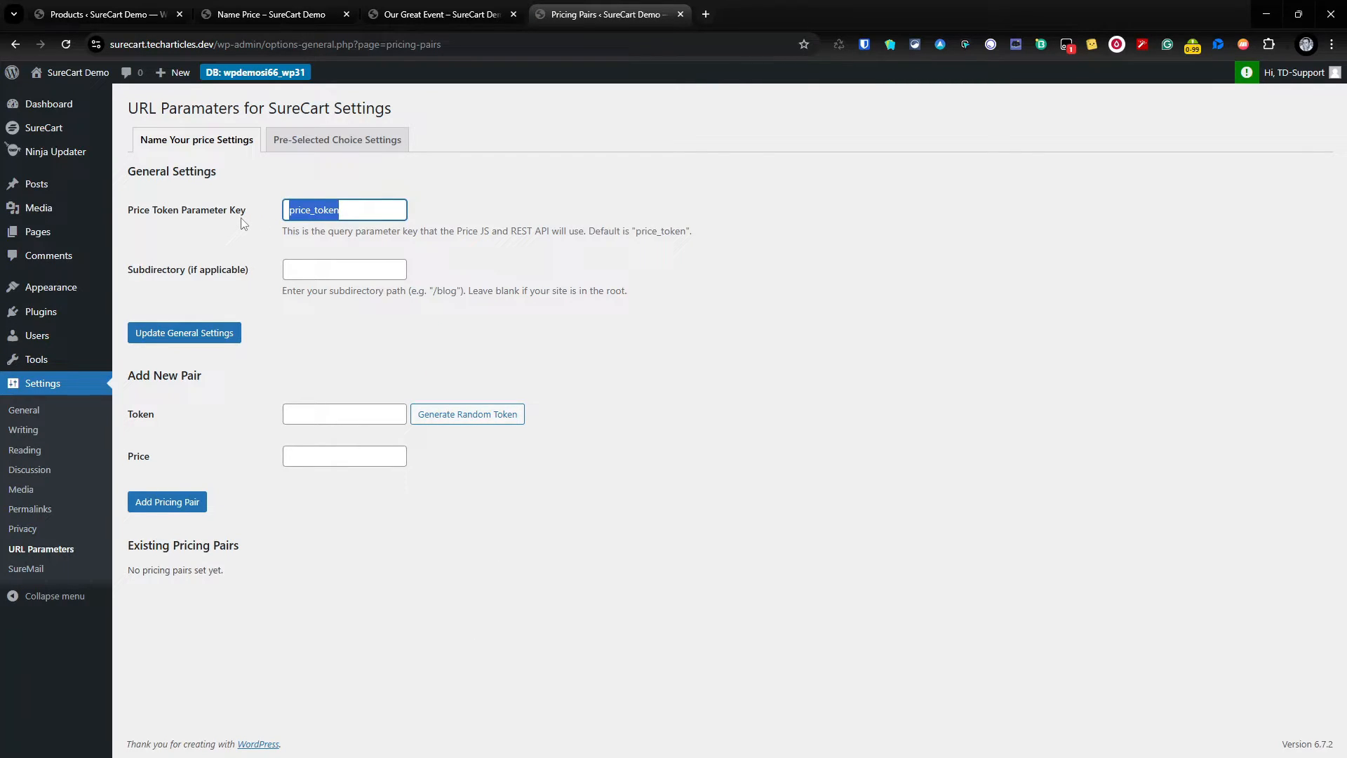
{"action": "left_click", "coordinate": [299, 265]}
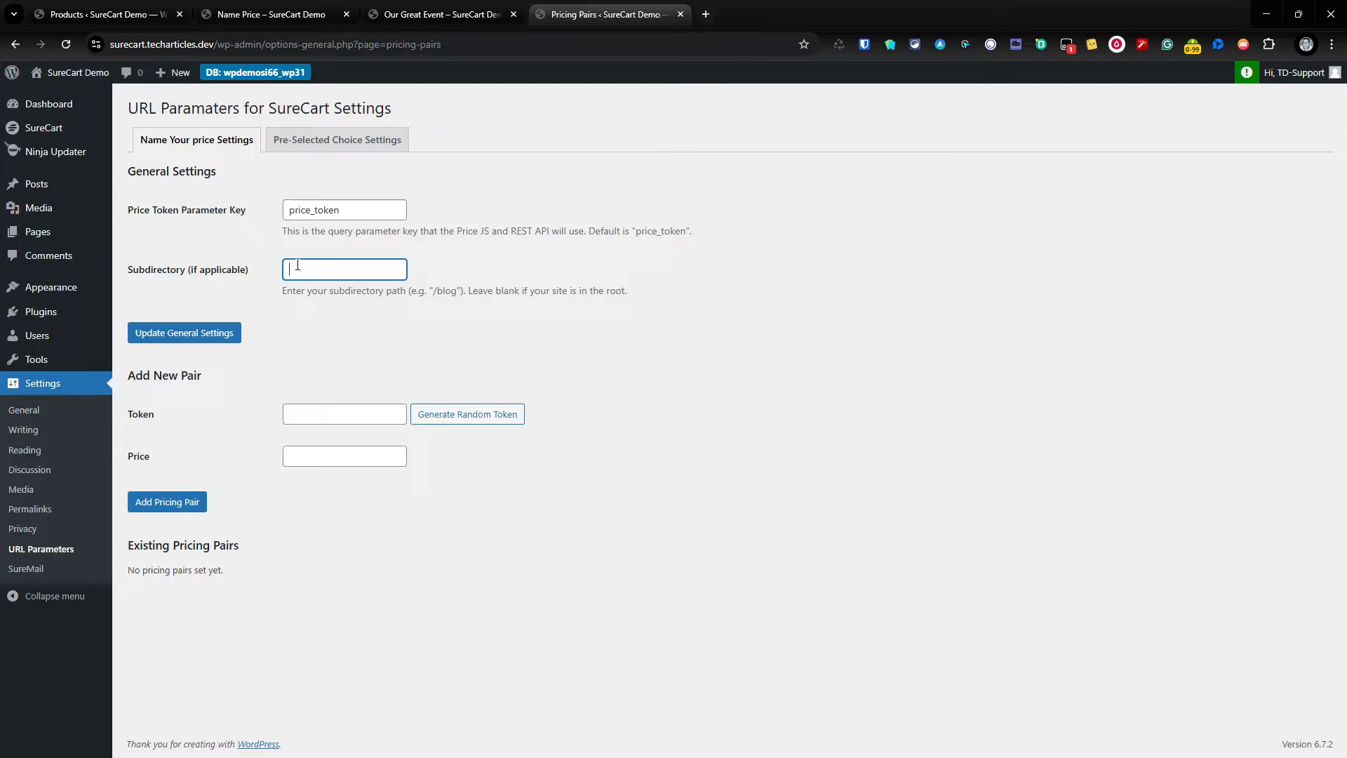
{"action": "left_click_drag", "start_coordinate": [349, 212], "coordinate": [288, 213]}
{"action": "key", "text": "ctrl+c"}
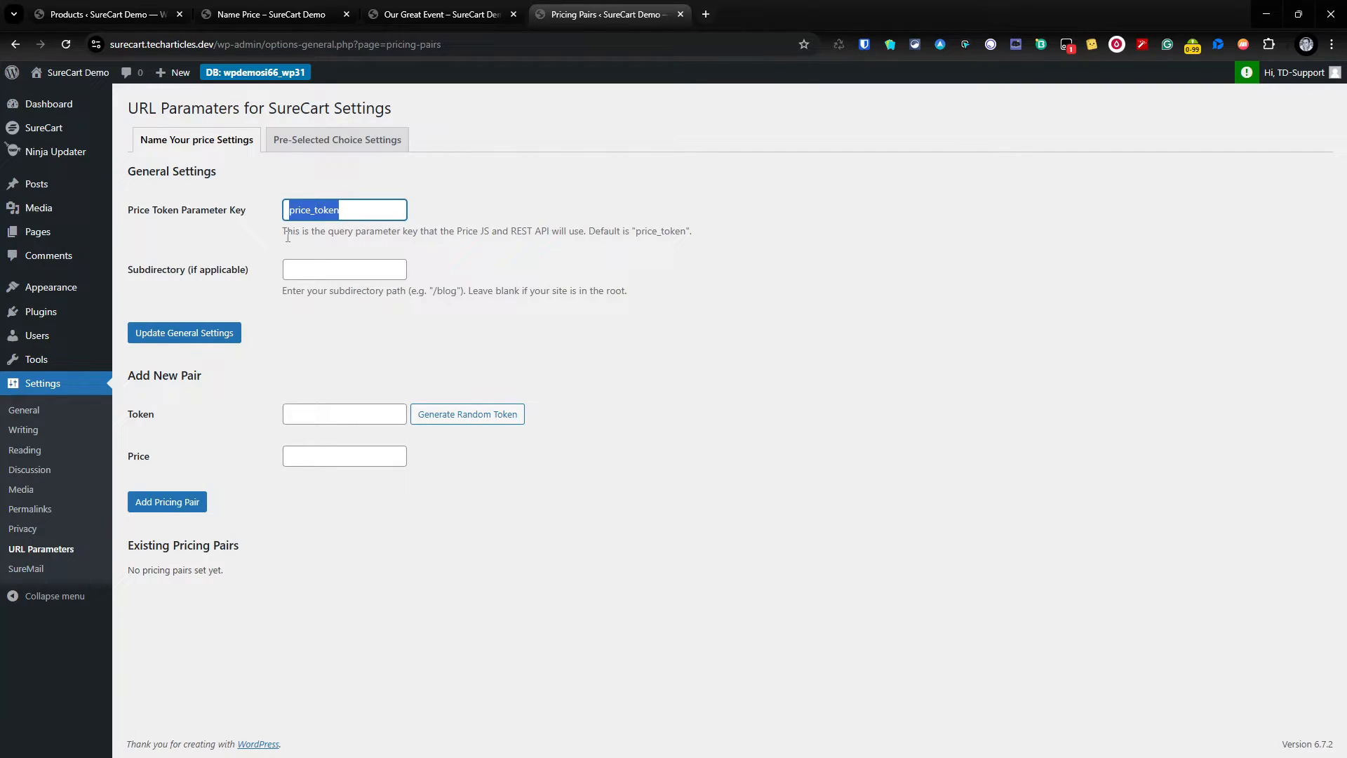
Step: Append ?price_token= to the URL of the Name Price product page
{"action": "left_click", "coordinate": [314, 10]}
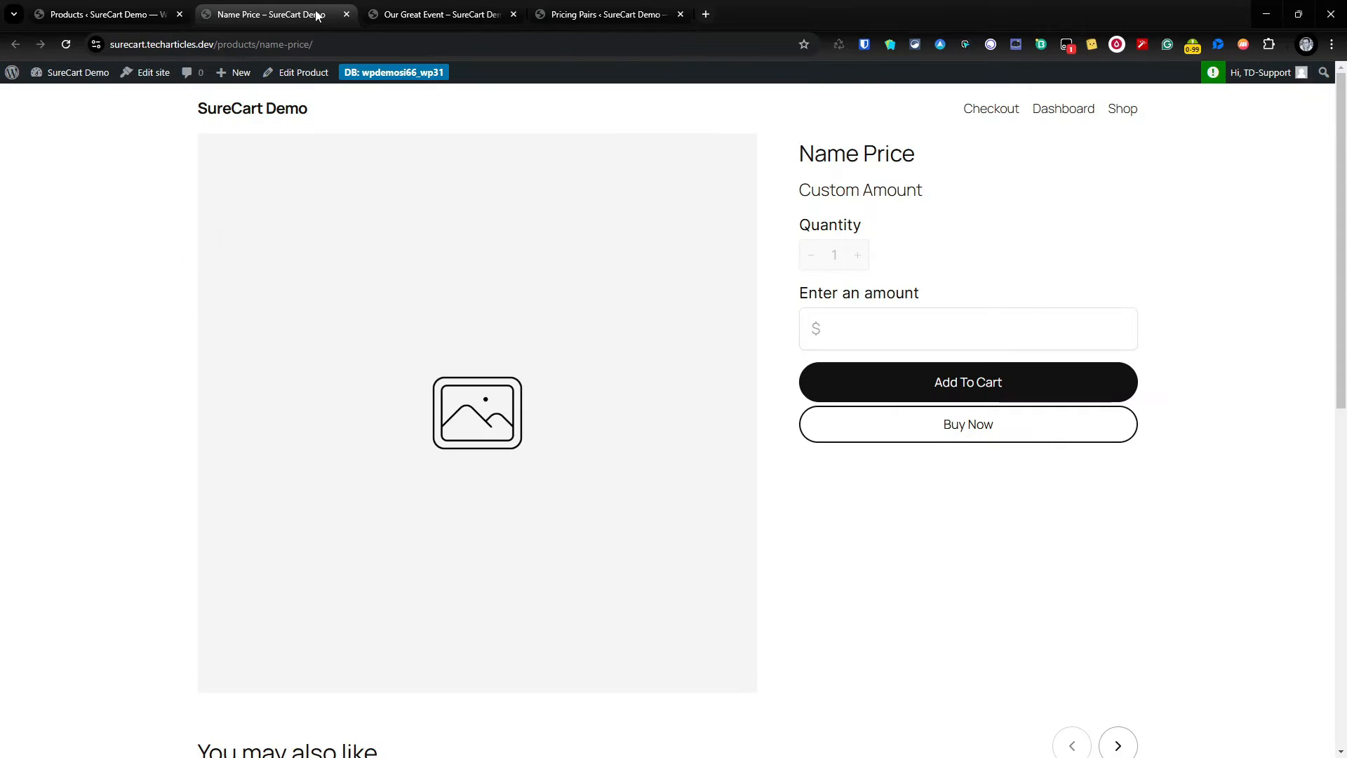
{"action": "left_click", "coordinate": [330, 42]}
{"action": "left_click", "coordinate": [343, 45]}
{"action": "type", "text": "?"}
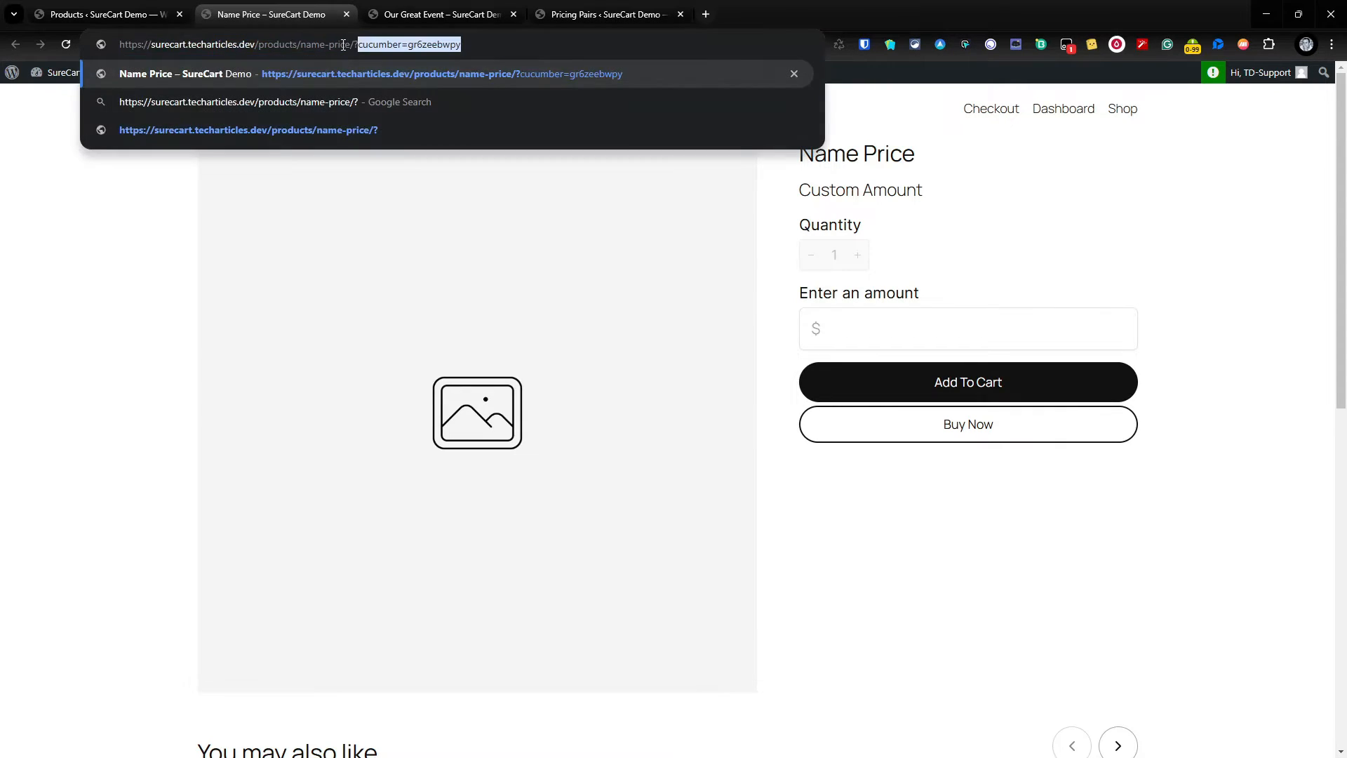
{"action": "key", "text": "ctrl+v"}
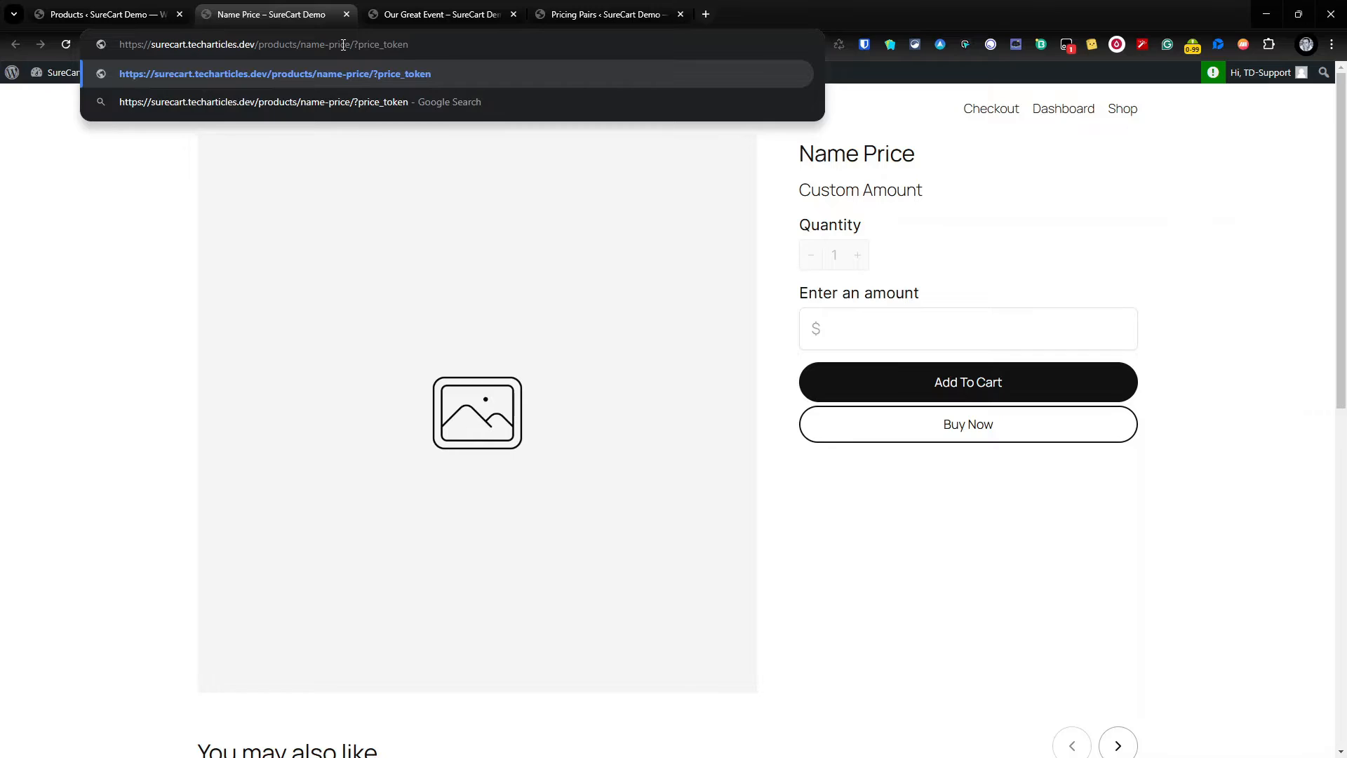
{"action": "type", "text": "="}
Step: Generate a random token for a new pricing pair in the URL Parameters settings
{"action": "left_click", "coordinate": [593, 13]}
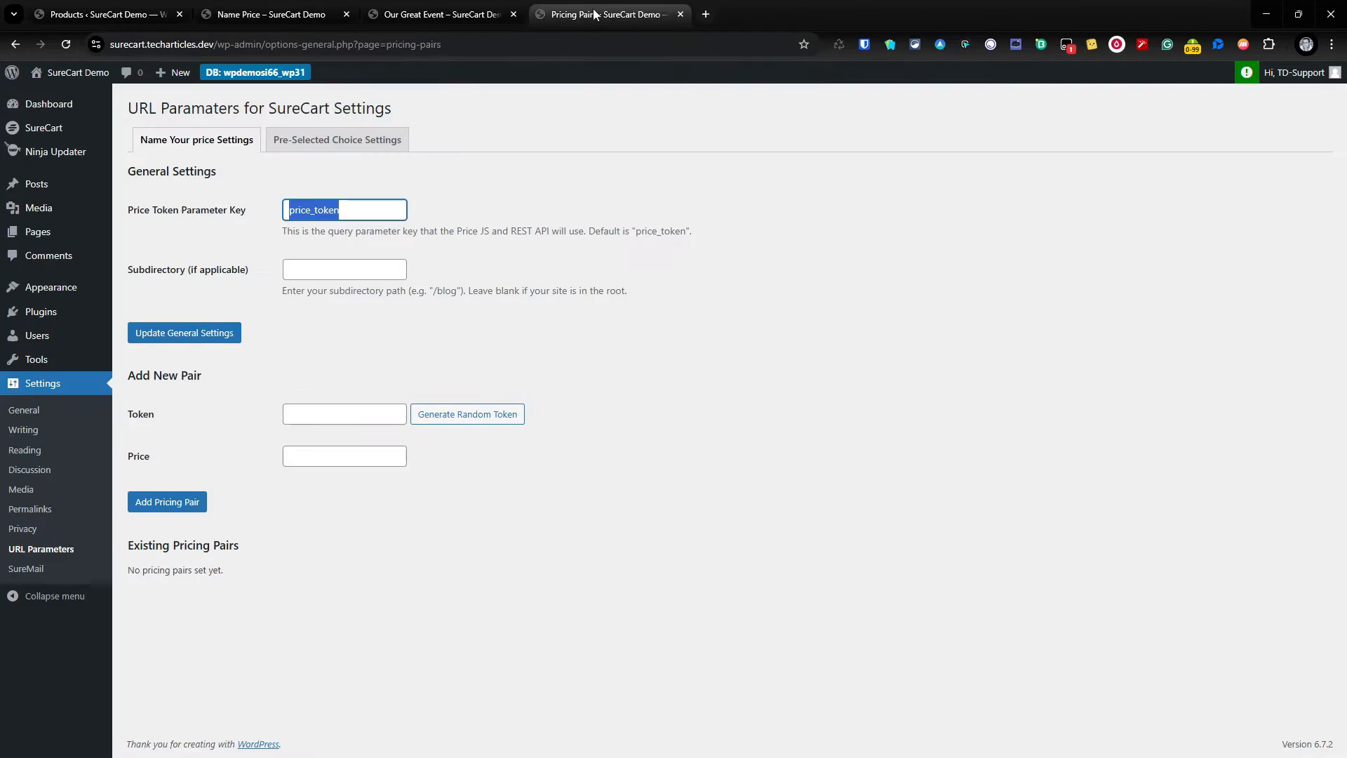
{"action": "left_click", "coordinate": [342, 407]}
{"action": "left_click", "coordinate": [469, 420]}
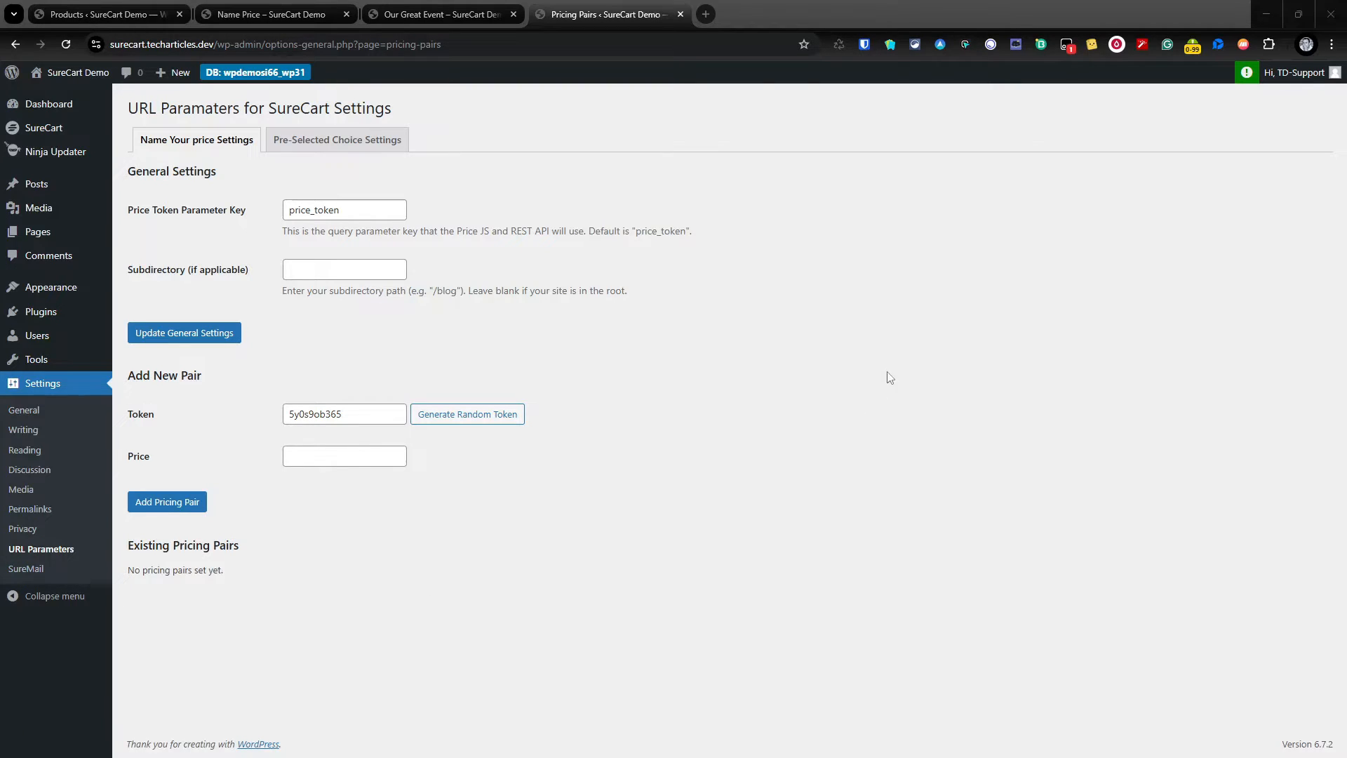
Step: Regenerate a random string several times in the password manager's generator and copy the last one
{"action": "left_click", "coordinate": [864, 44]}
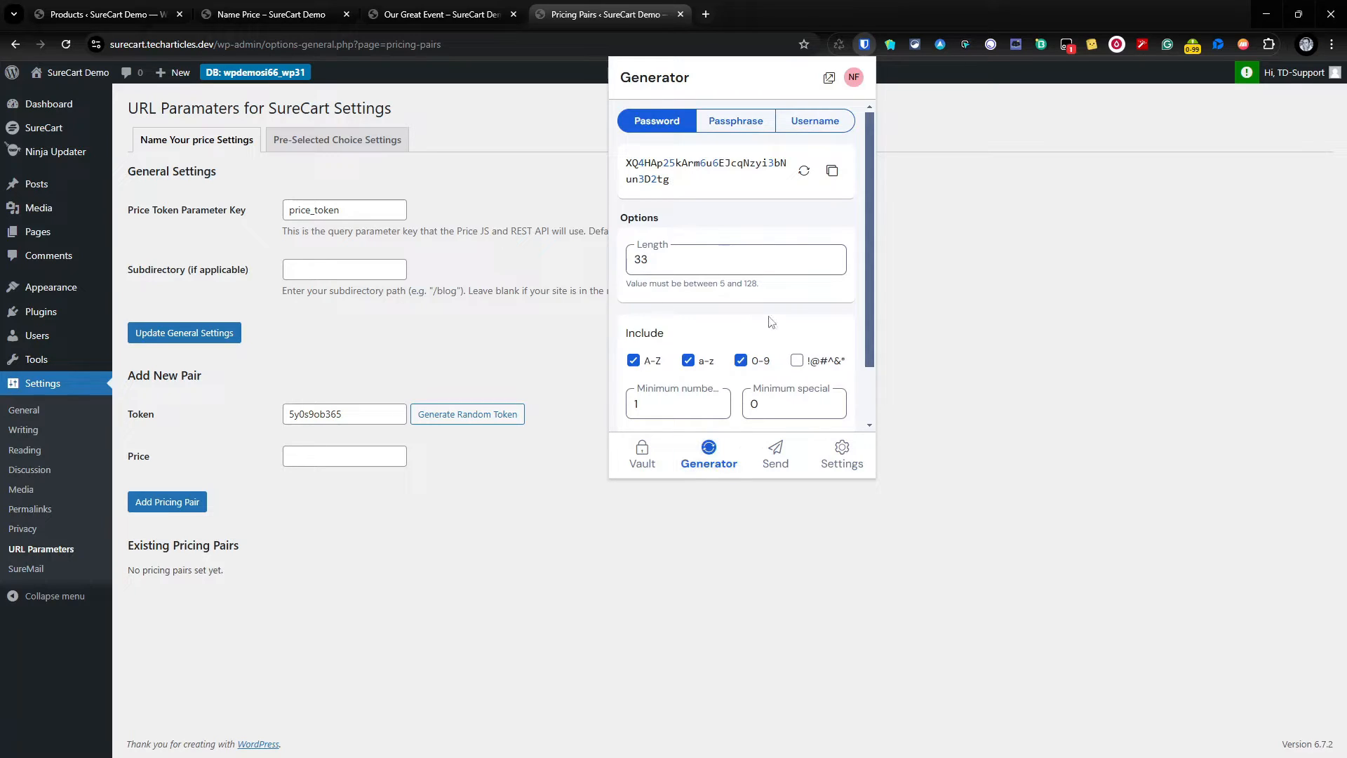
{"action": "left_click", "coordinate": [805, 172]}
{"action": "left_click", "coordinate": [805, 172]}
{"action": "left_click", "coordinate": [805, 172]}
{"action": "left_click", "coordinate": [806, 172]}
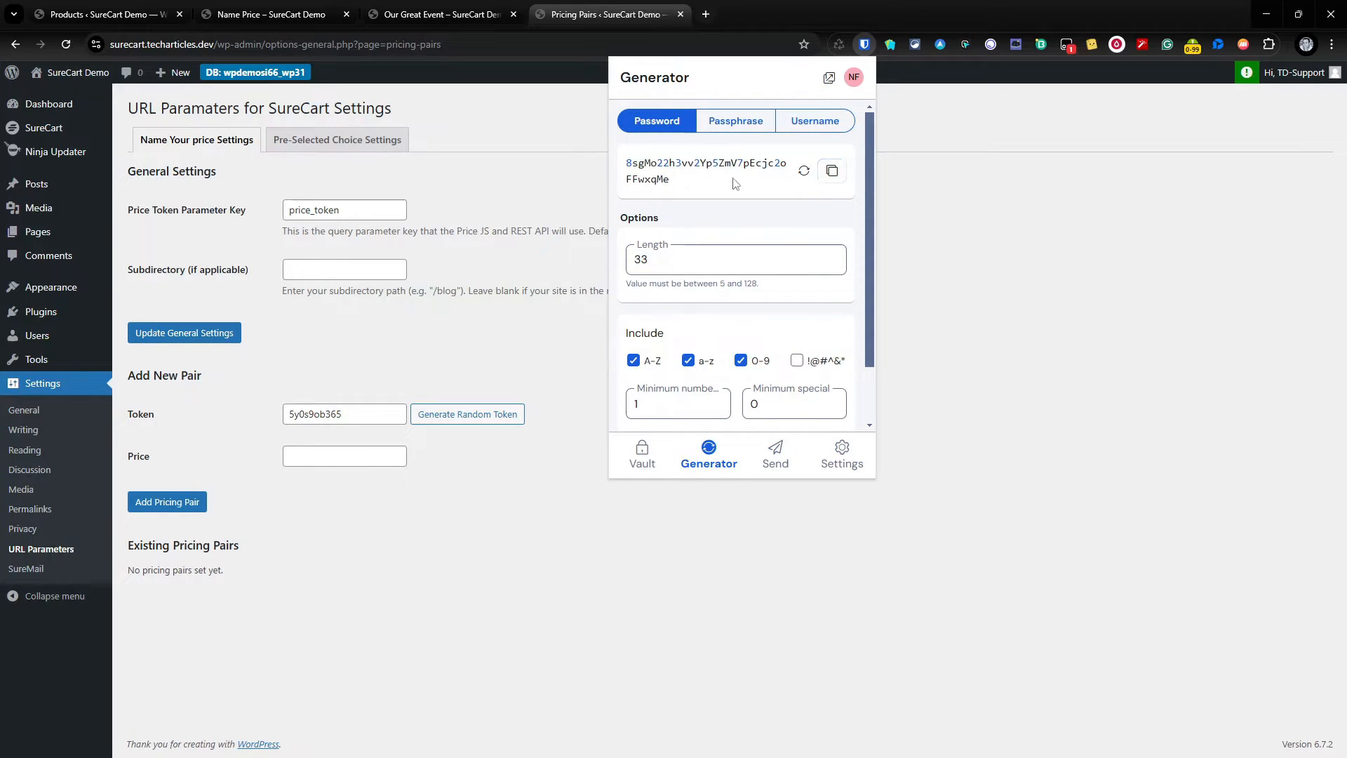
{"action": "left_click", "coordinate": [832, 171]}
Step: Replace the new pair's token with the copied string, set its price to 2.99 and add the pricing pair
{"action": "left_click_drag", "start_coordinate": [344, 415], "coordinate": [209, 421]}
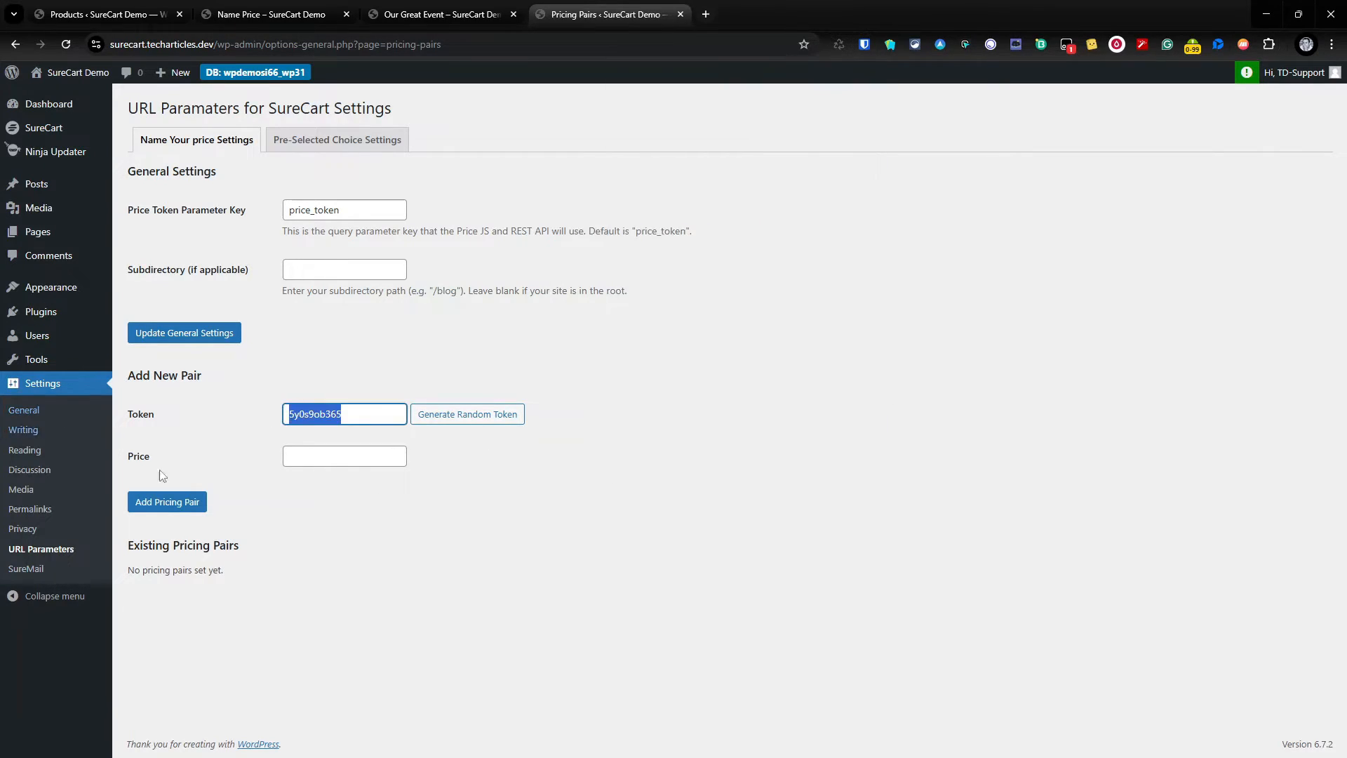
{"action": "key", "text": "ctrl+v"}
{"action": "left_click", "coordinate": [361, 458]}
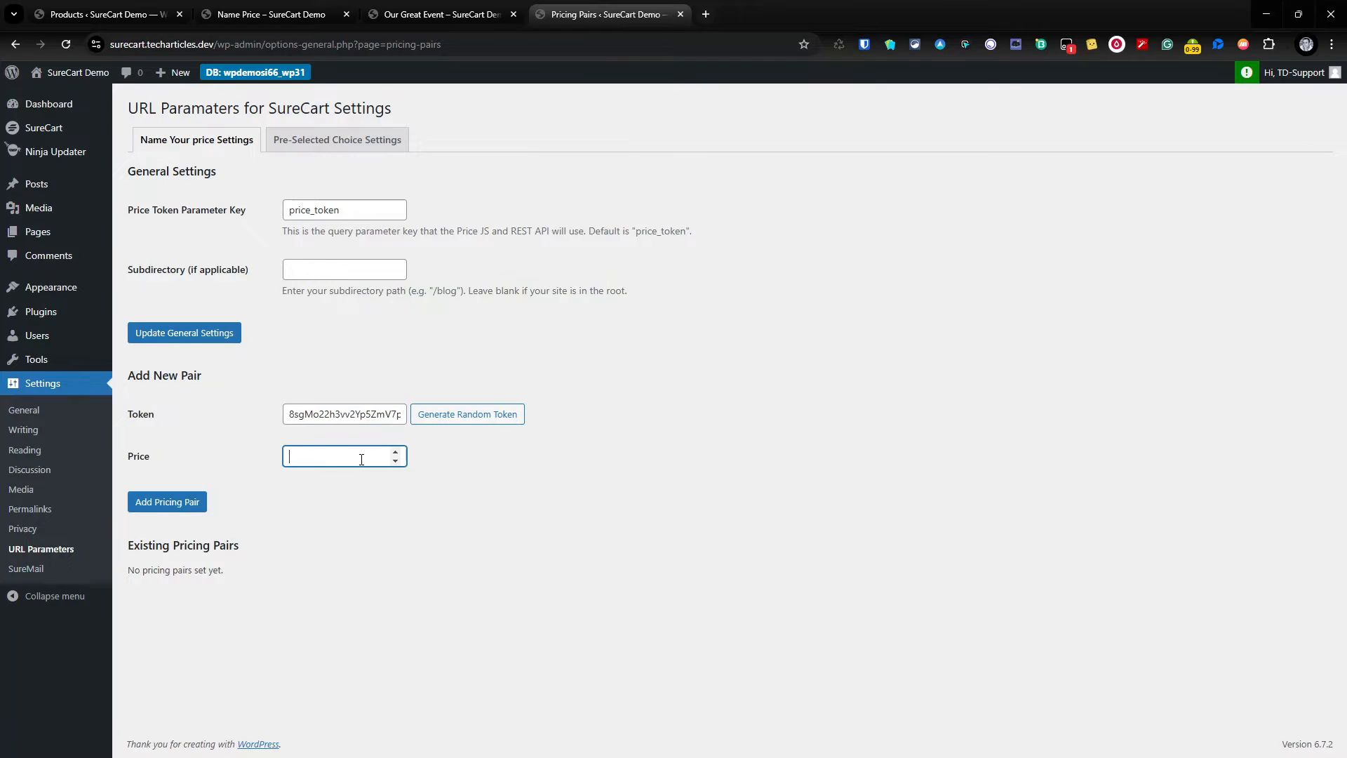
{"action": "type", "text": "2.99"}
{"action": "left_click", "coordinate": [167, 501]}
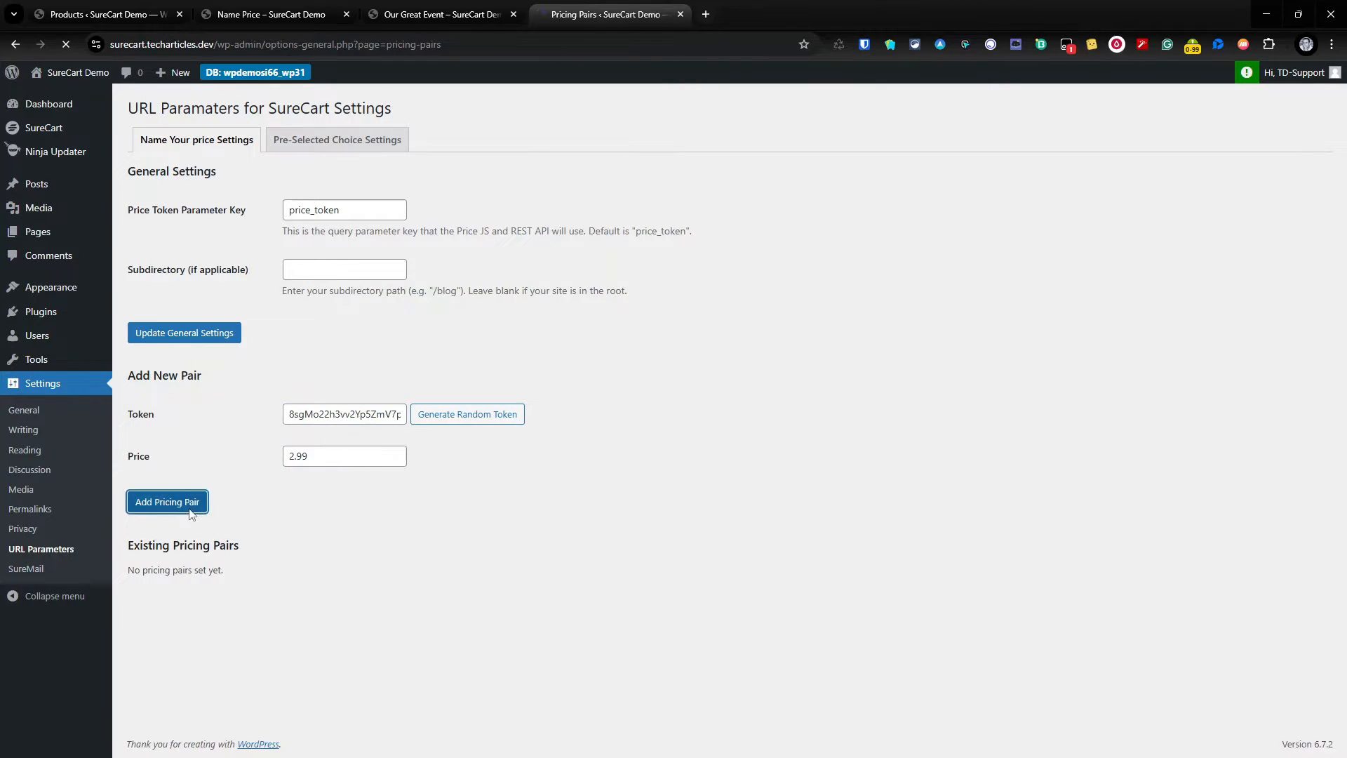
Step: Load the Name Price product page with the new pair's token as the price_token value and check the filled-in amount
{"action": "double_click", "coordinate": [300, 644]}
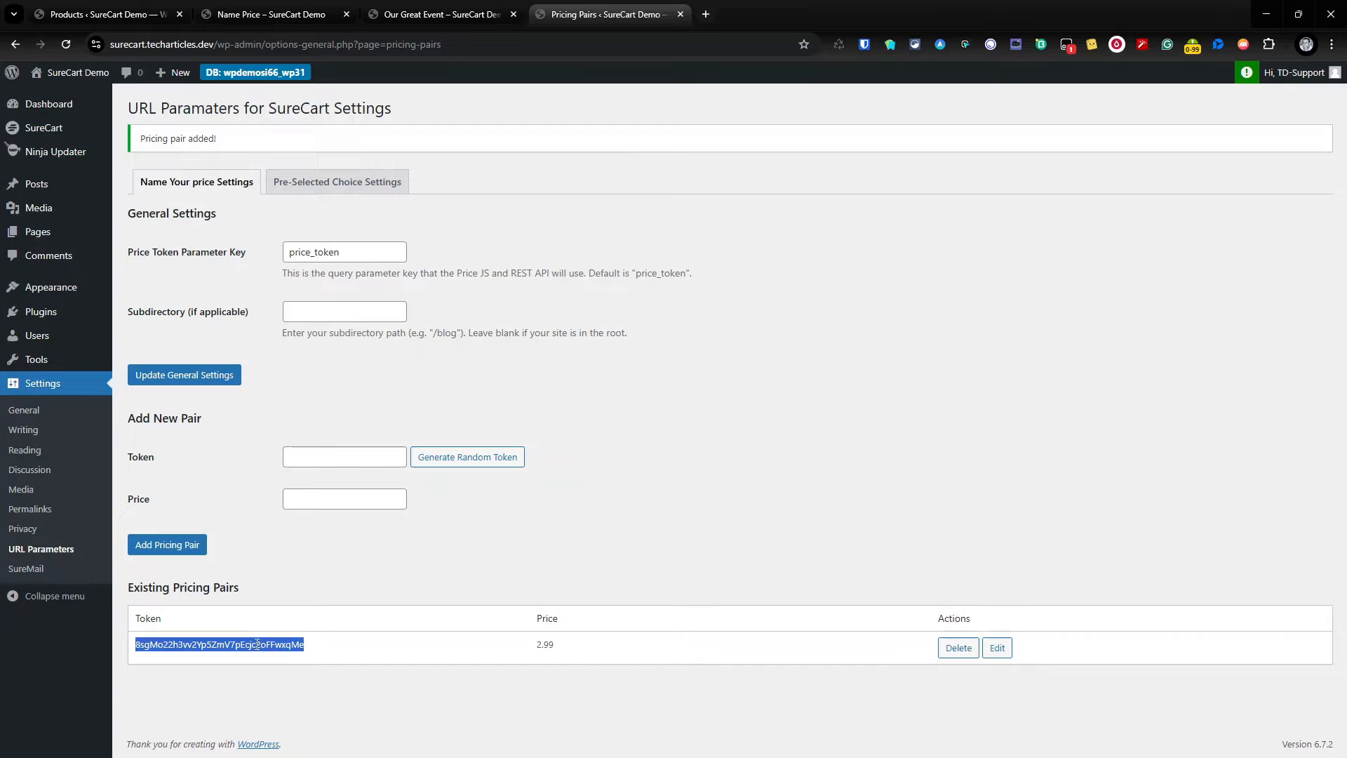
{"action": "right_click", "coordinate": [257, 644]}
{"action": "left_click", "coordinate": [298, 424]}
{"action": "left_click", "coordinate": [449, 14]}
{"action": "left_click", "coordinate": [316, 14]}
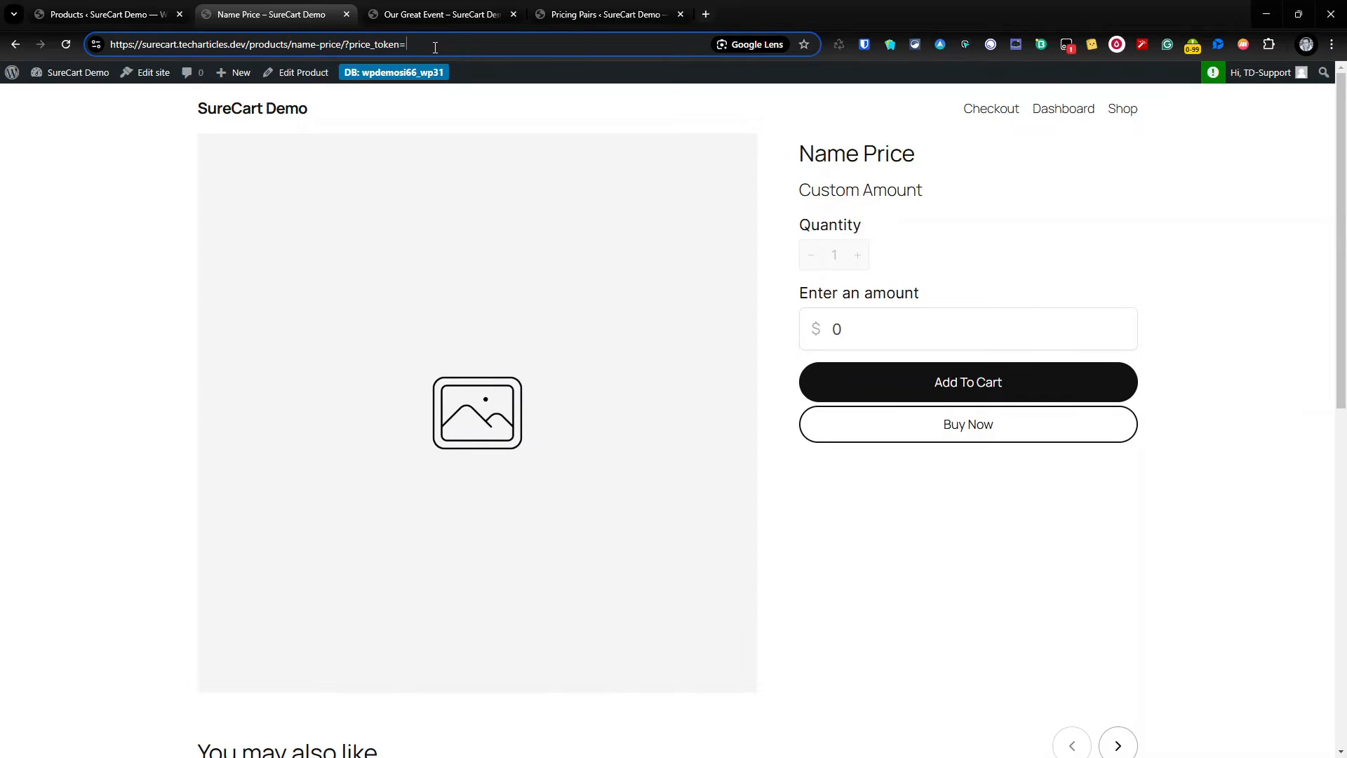
{"action": "key", "text": "ctrl+v"}
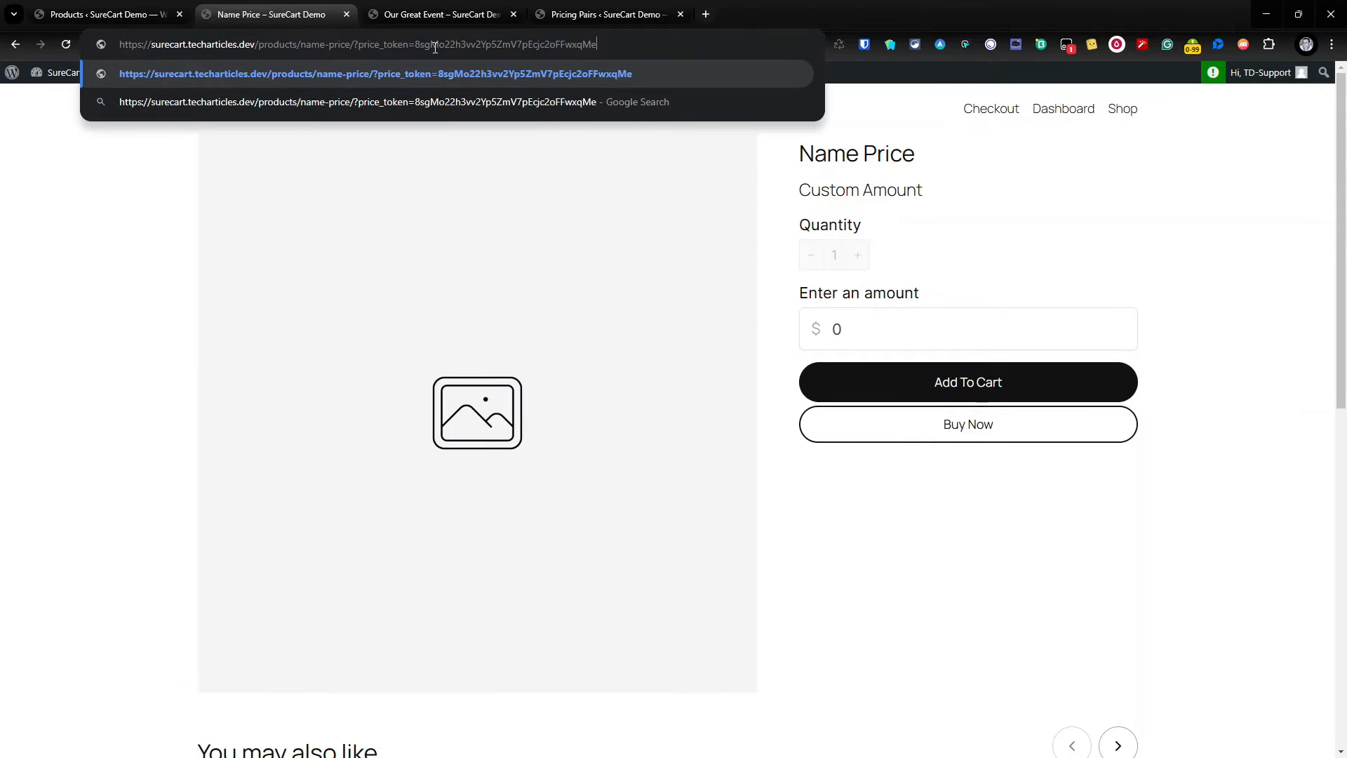
{"action": "key", "text": "Return"}
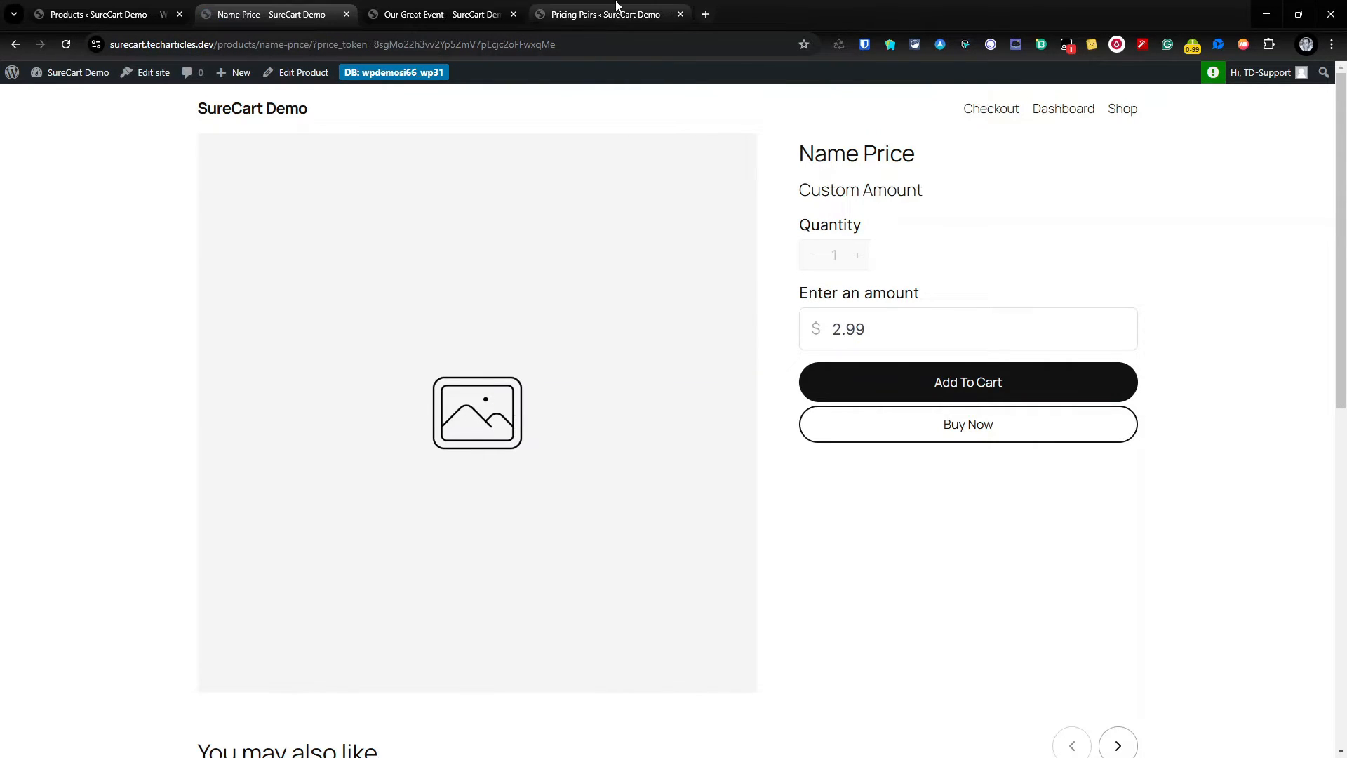
{"action": "left_click_drag", "start_coordinate": [317, 49], "coordinate": [521, 48]}
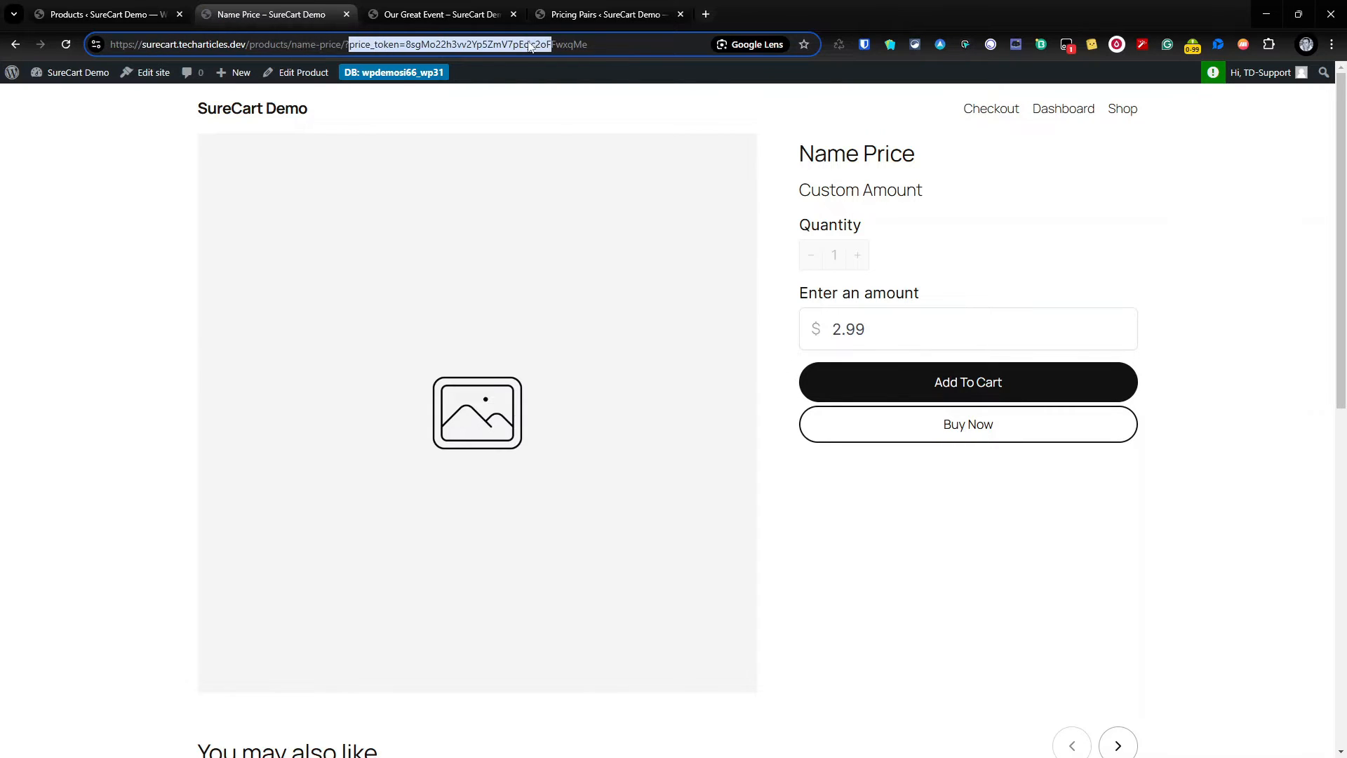
{"action": "double_click", "coordinate": [591, 45]}
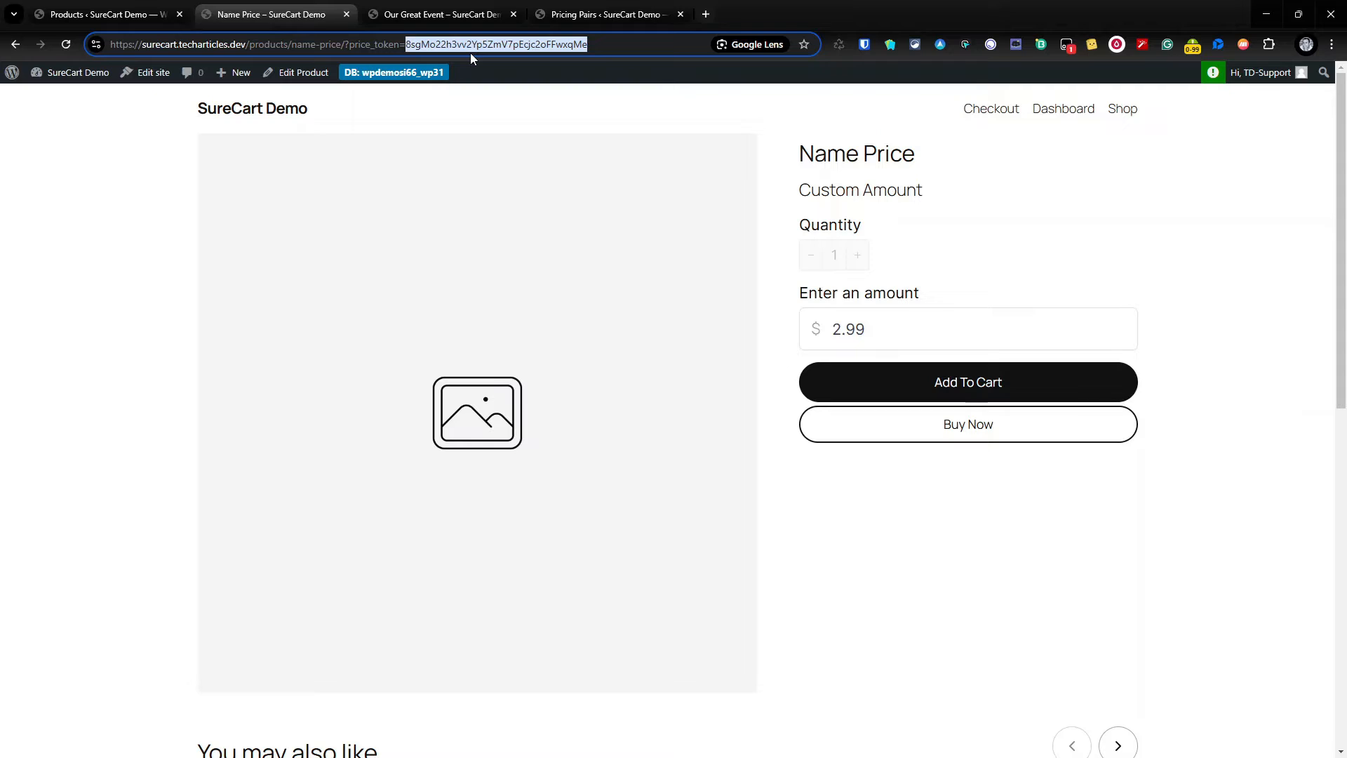
{"action": "left_click", "coordinate": [903, 337]}
{"action": "left_click_drag", "start_coordinate": [904, 337], "coordinate": [834, 326]}
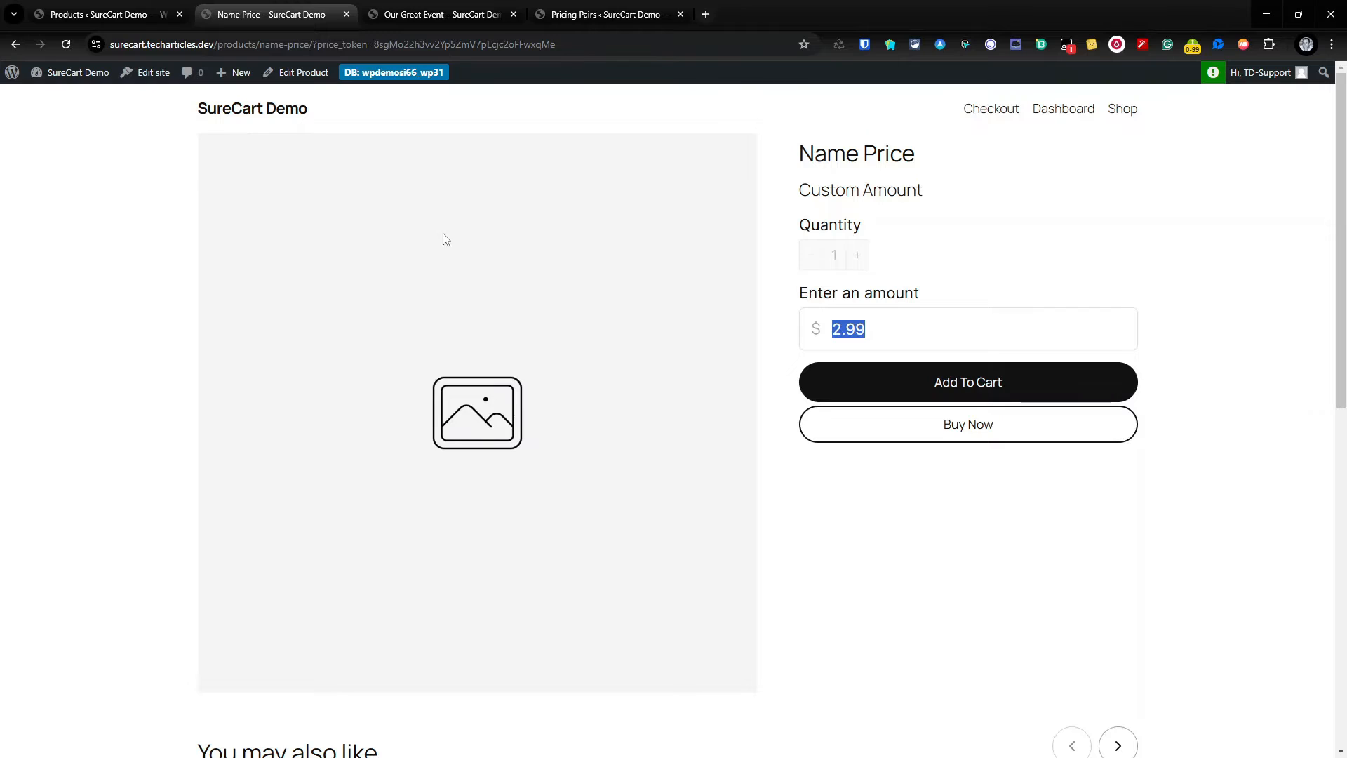
Step: Change the price token parameter key to productid in the URL Parameters settings and save the general settings
{"action": "left_click", "coordinate": [169, 10]}
{"action": "left_click", "coordinate": [599, 8]}
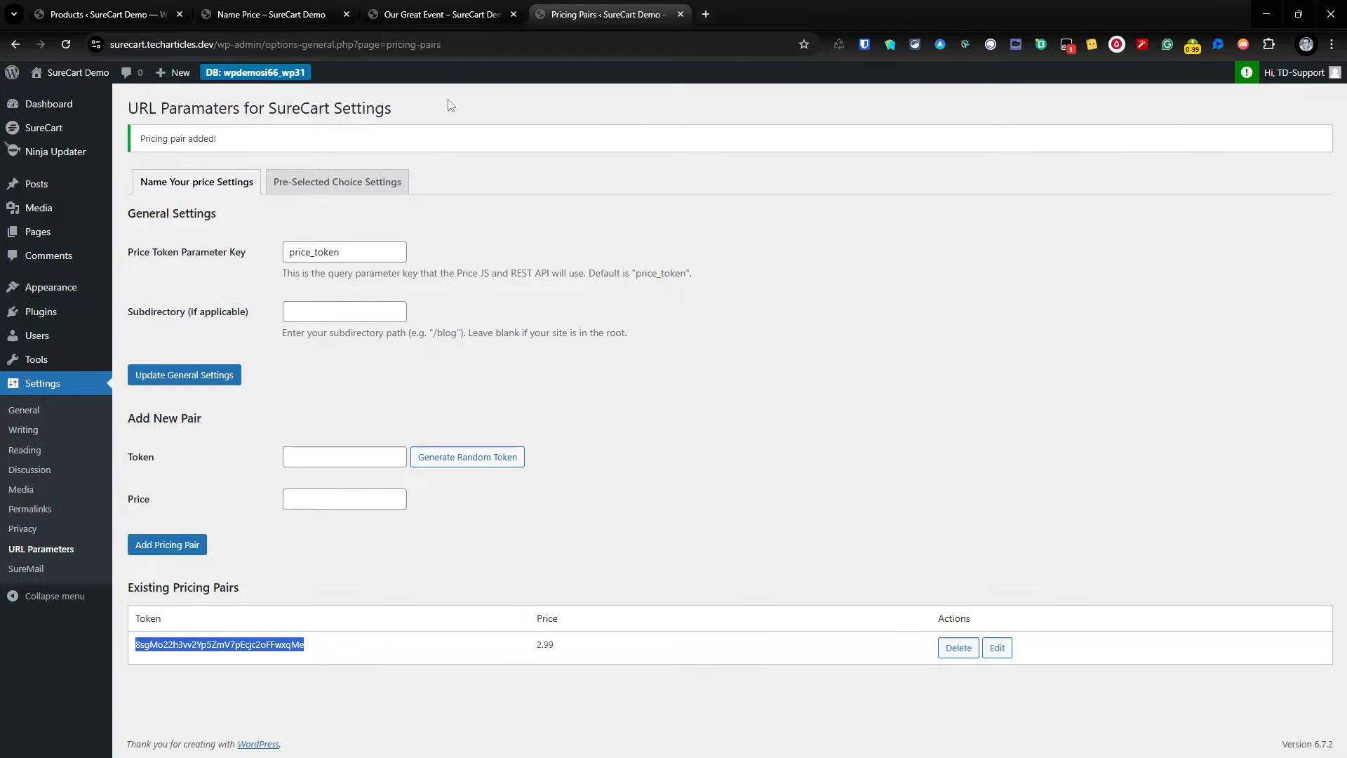
{"action": "left_click_drag", "start_coordinate": [393, 251], "coordinate": [240, 258]}
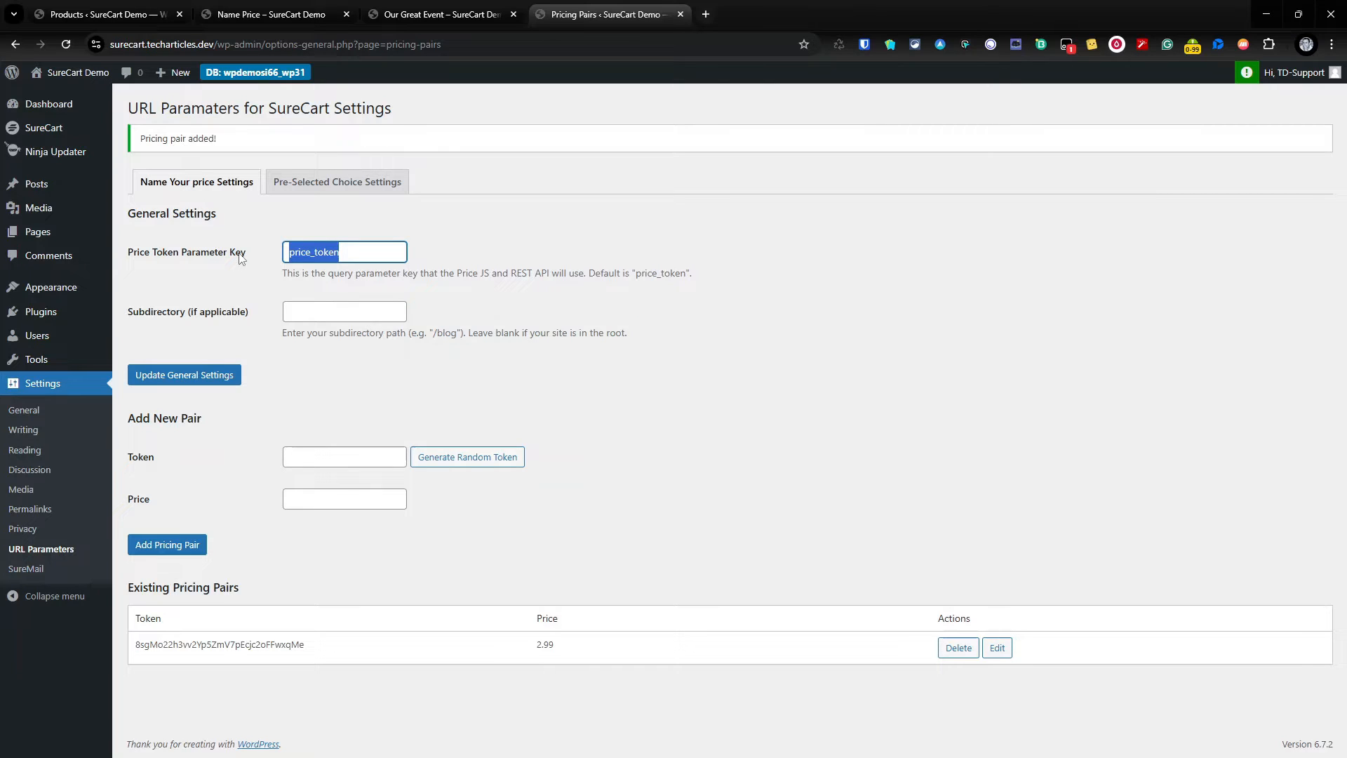
{"action": "type", "text": "prodcut"}
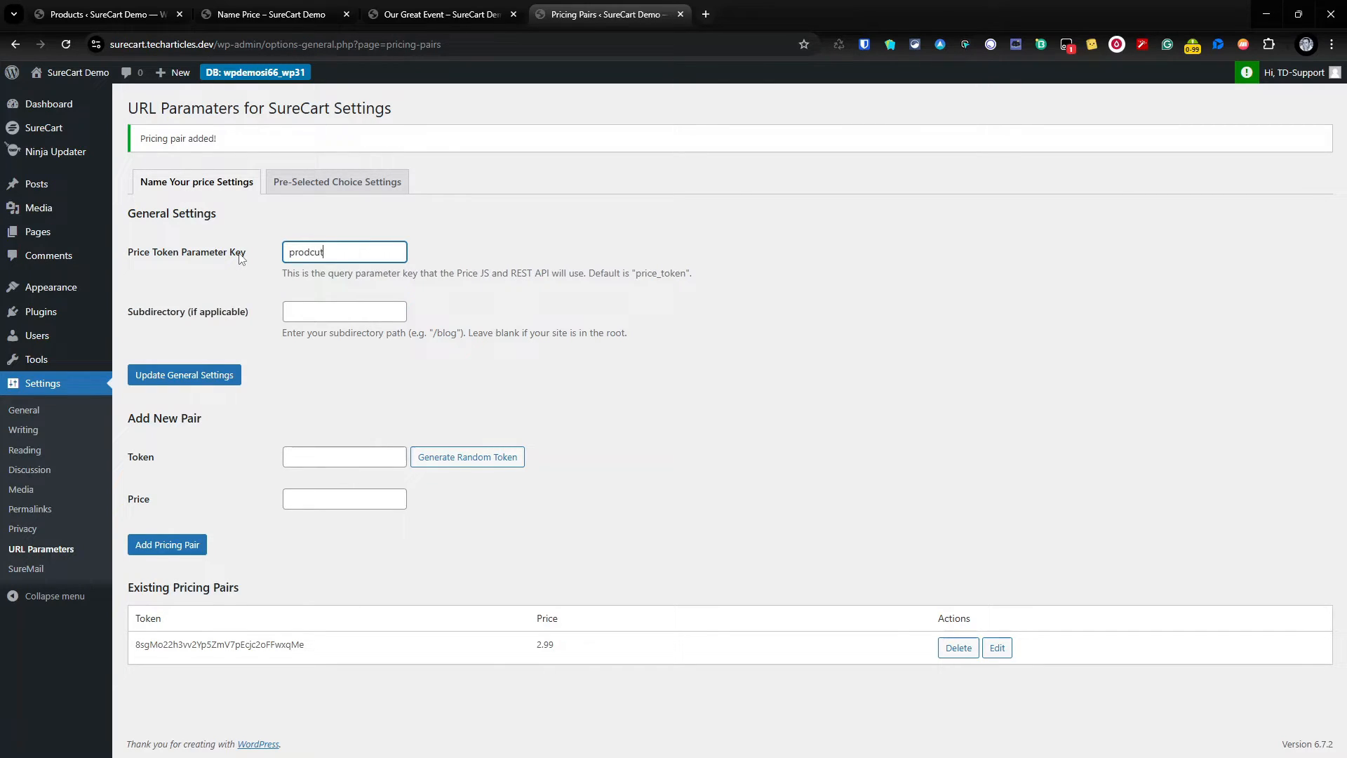
{"action": "type", "text": "c"}
{"action": "type", "text": "uct"}
{"action": "type", "text": "id"}
{"action": "left_click", "coordinate": [197, 374]}
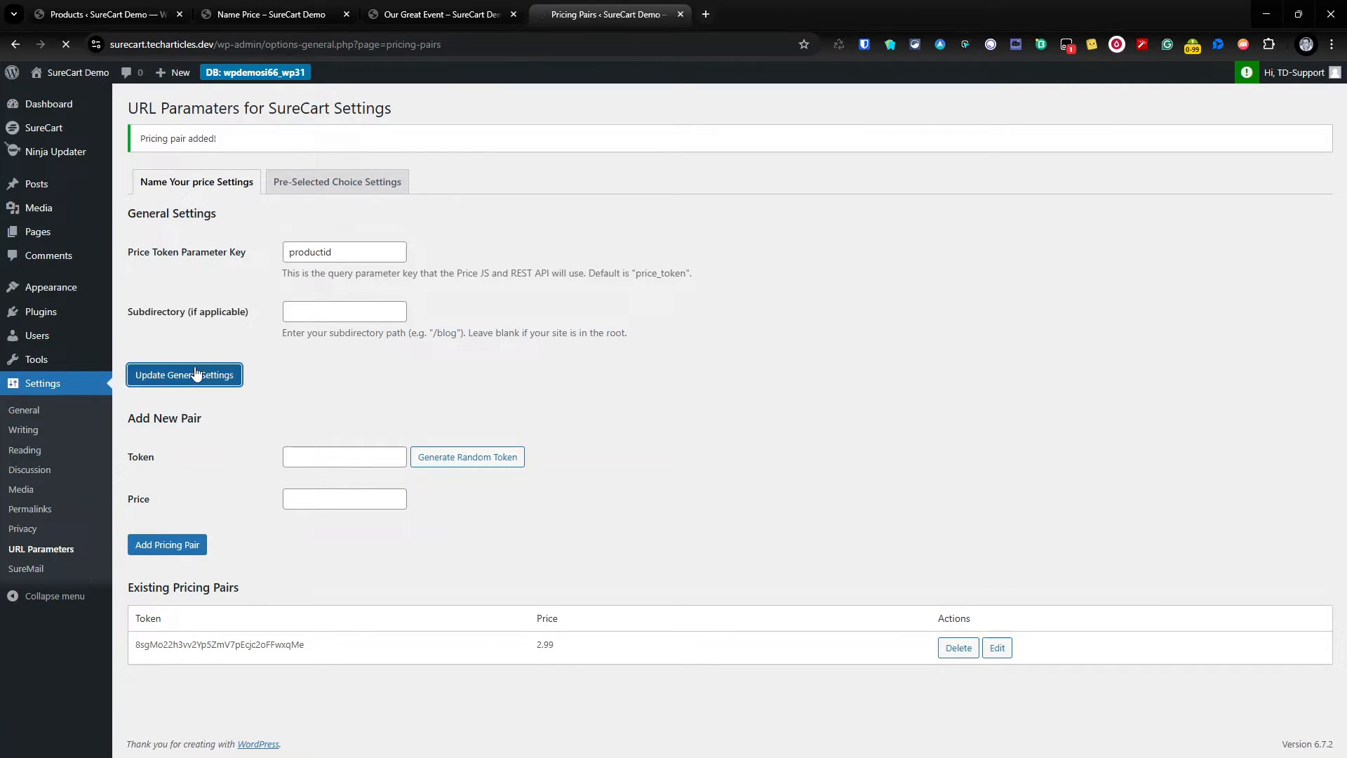
Step: Replace price_token with the copied productid key in the Name Price product URL and load the page
{"action": "left_click_drag", "start_coordinate": [347, 254], "coordinate": [129, 251]}
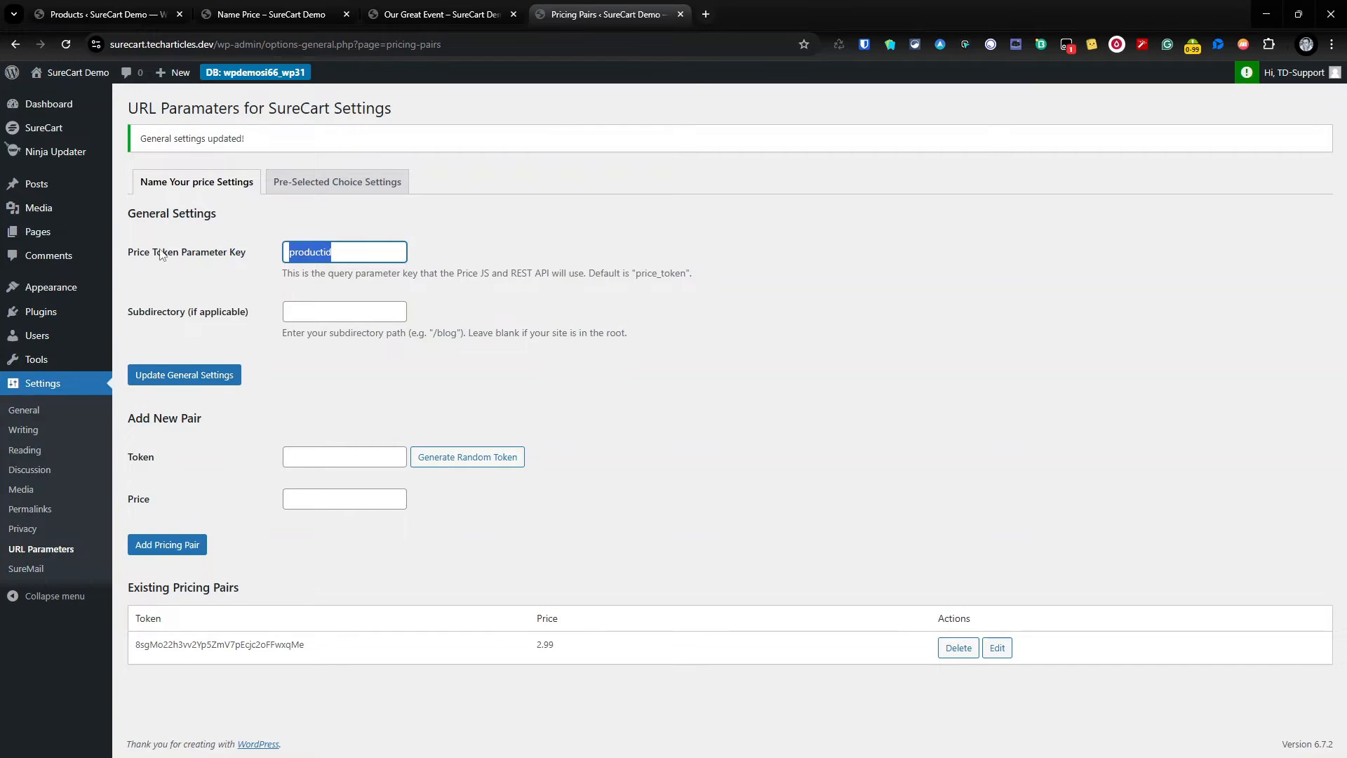
{"action": "left_click", "coordinate": [274, 14]}
{"action": "left_click", "coordinate": [365, 45]}
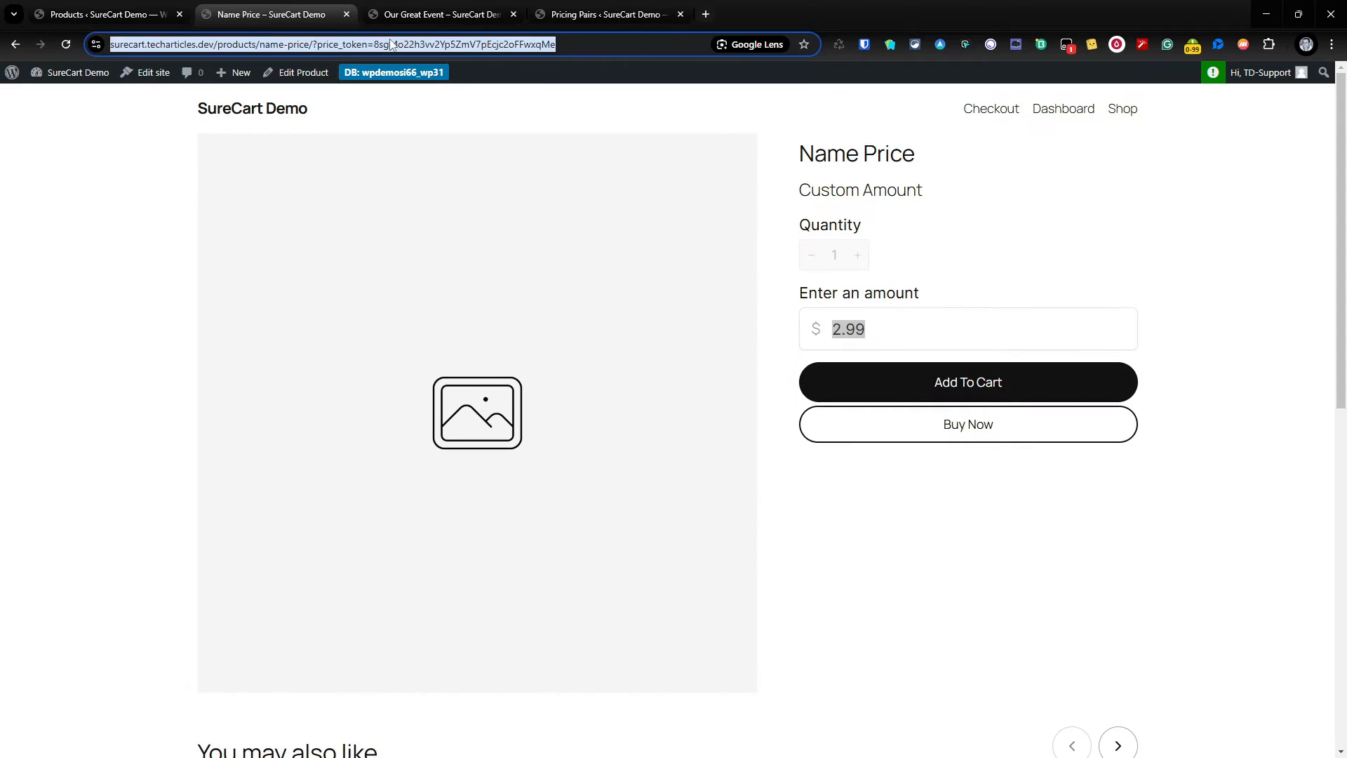
{"action": "left_click", "coordinate": [365, 44]}
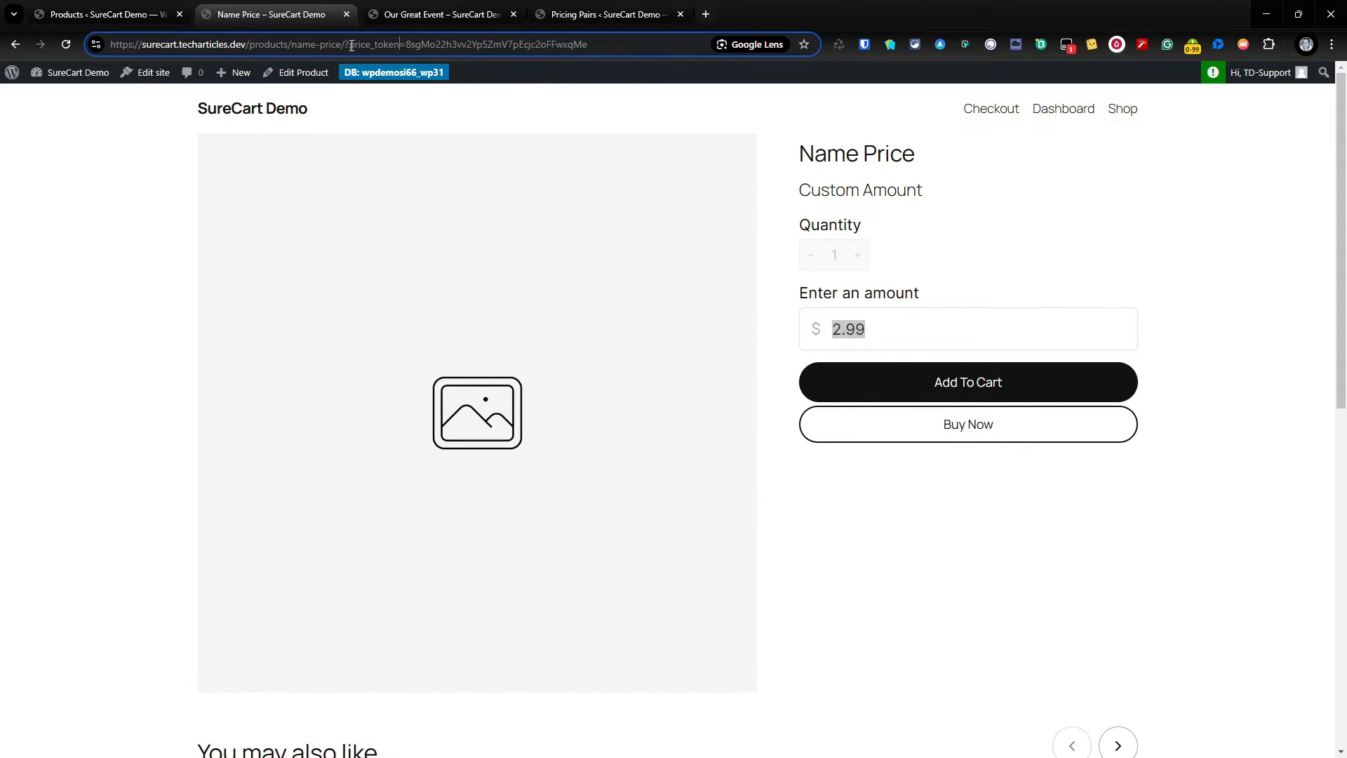
{"action": "double_click", "coordinate": [361, 44]}
{"action": "key", "text": "ctrl+v"}
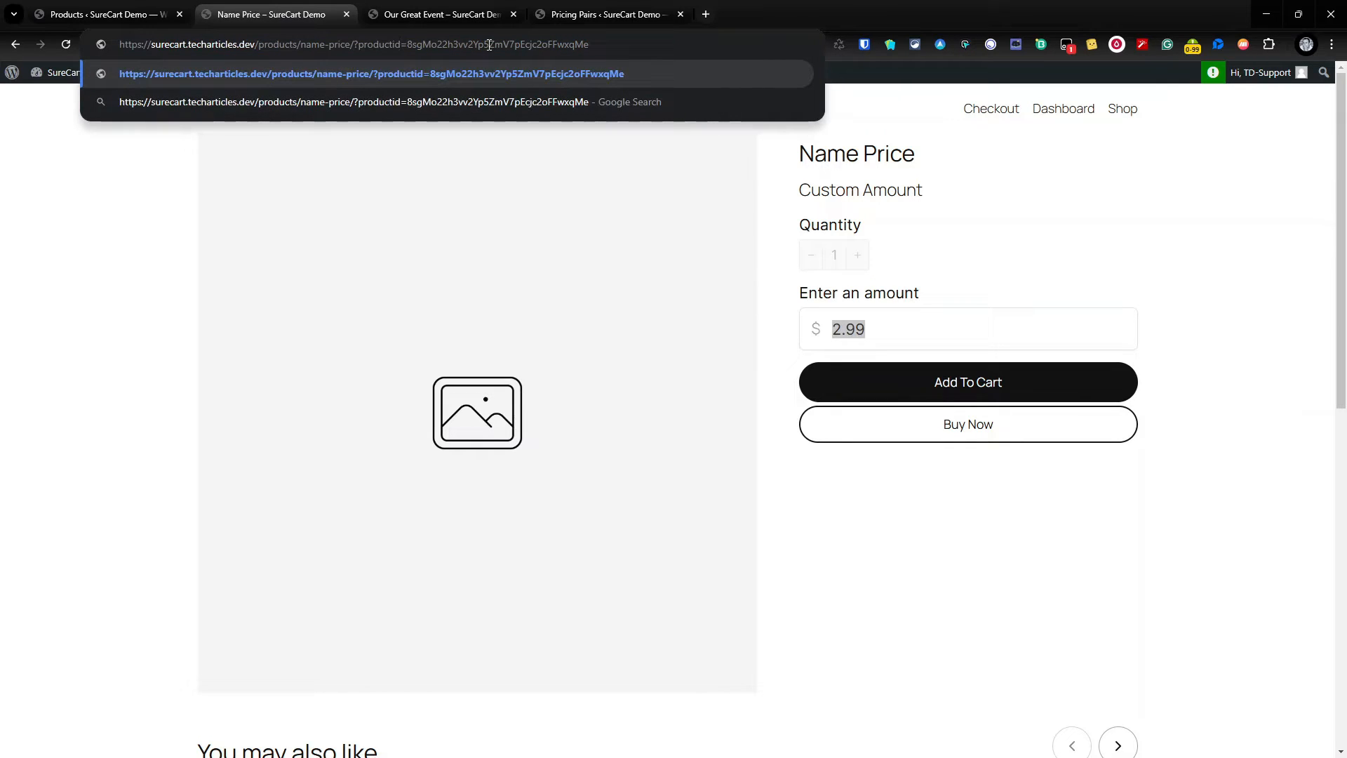
{"action": "key", "text": "Return"}
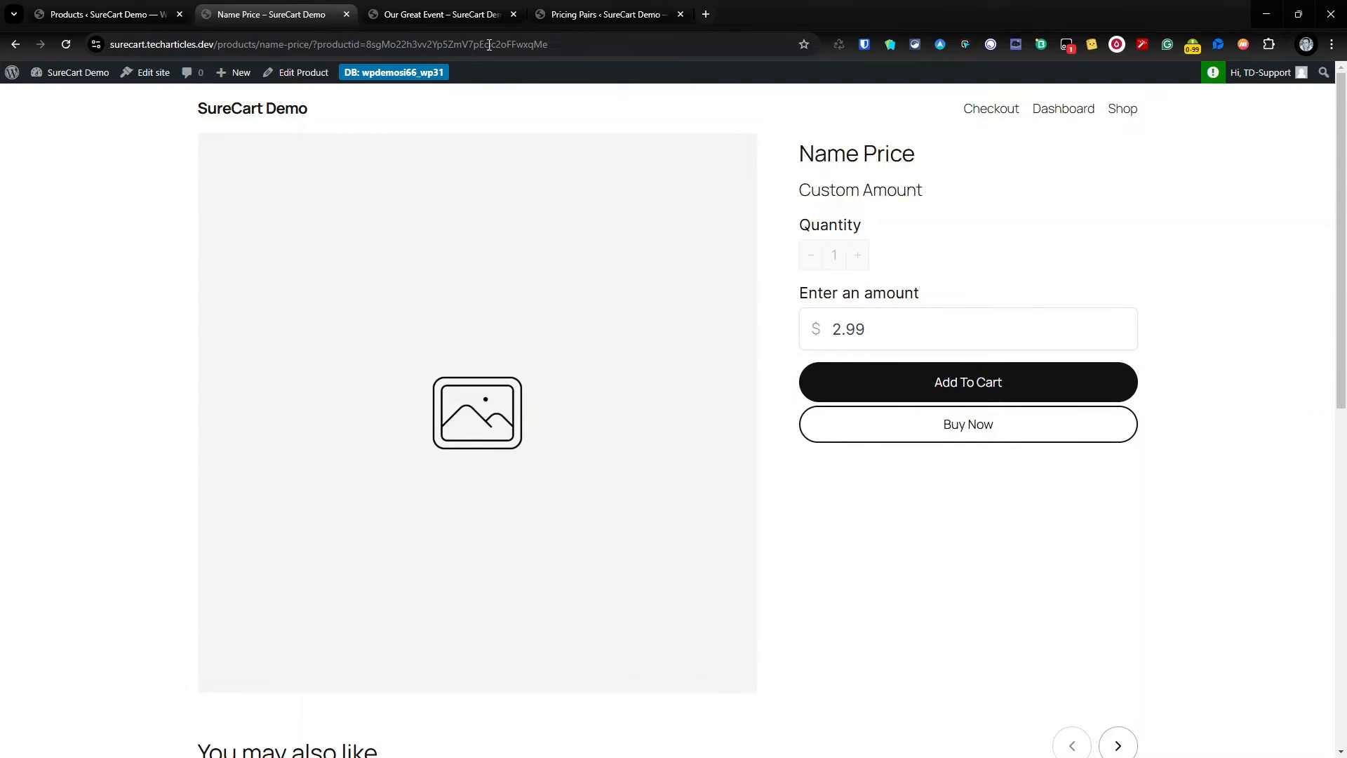
Step: Return to the URL Parameters settings and delete the existing 2.99 pricing pair, confirming the deletion
{"action": "left_click", "coordinate": [98, 14]}
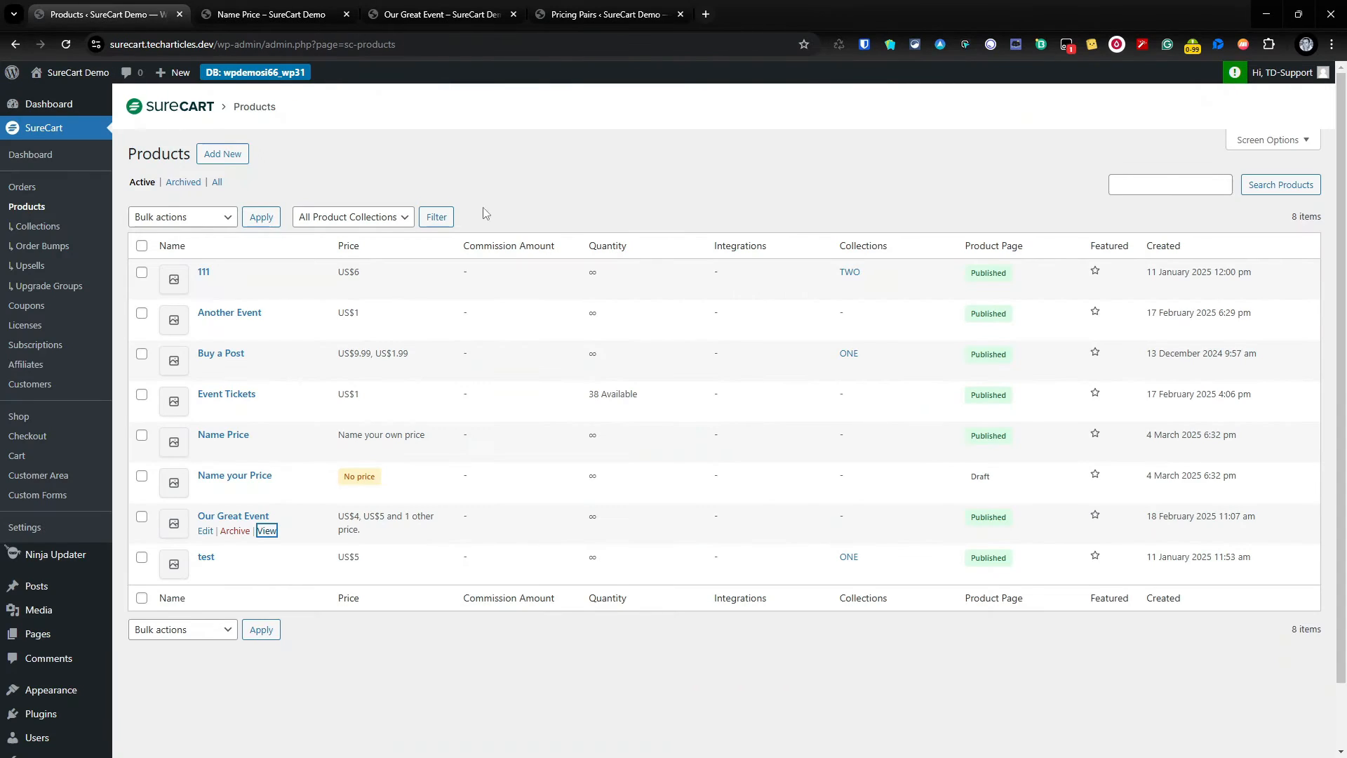
{"action": "left_click", "coordinate": [561, 14]}
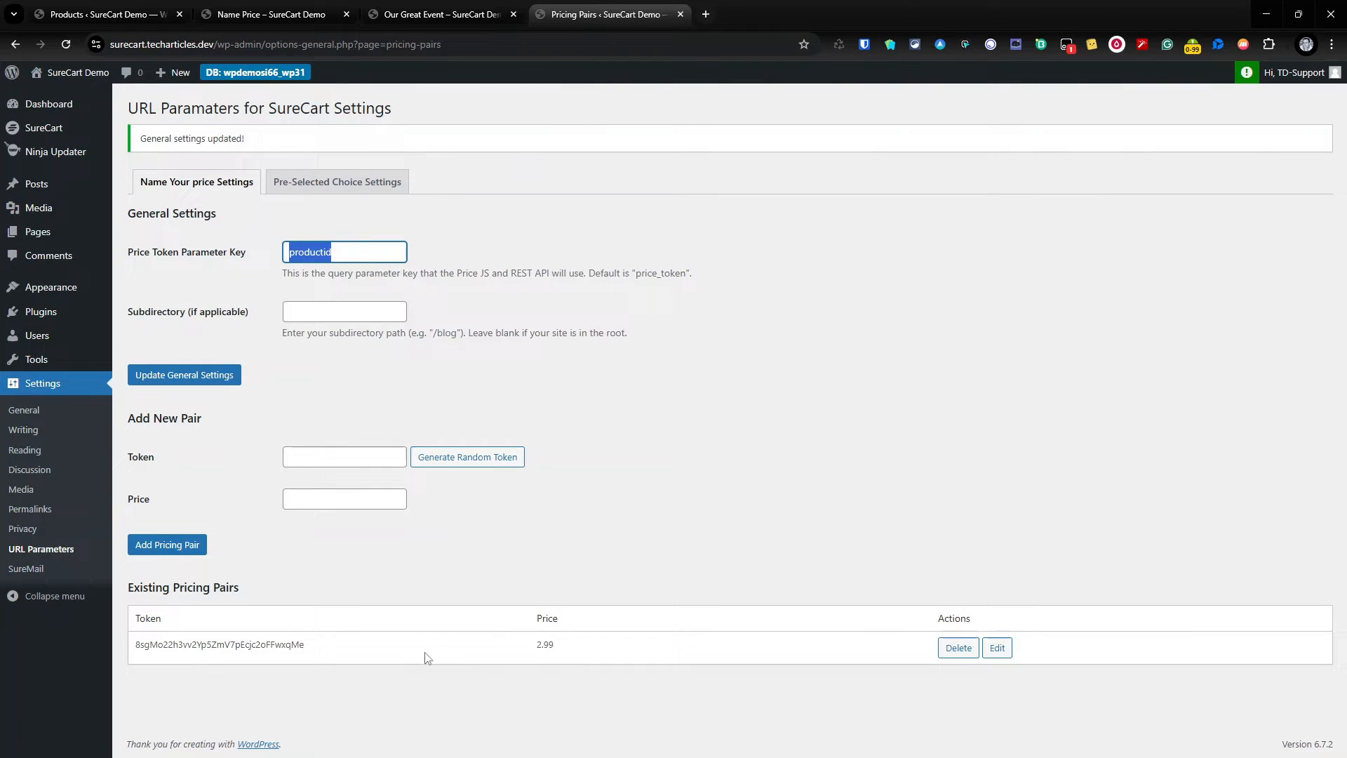
{"action": "left_click", "coordinate": [1000, 648]}
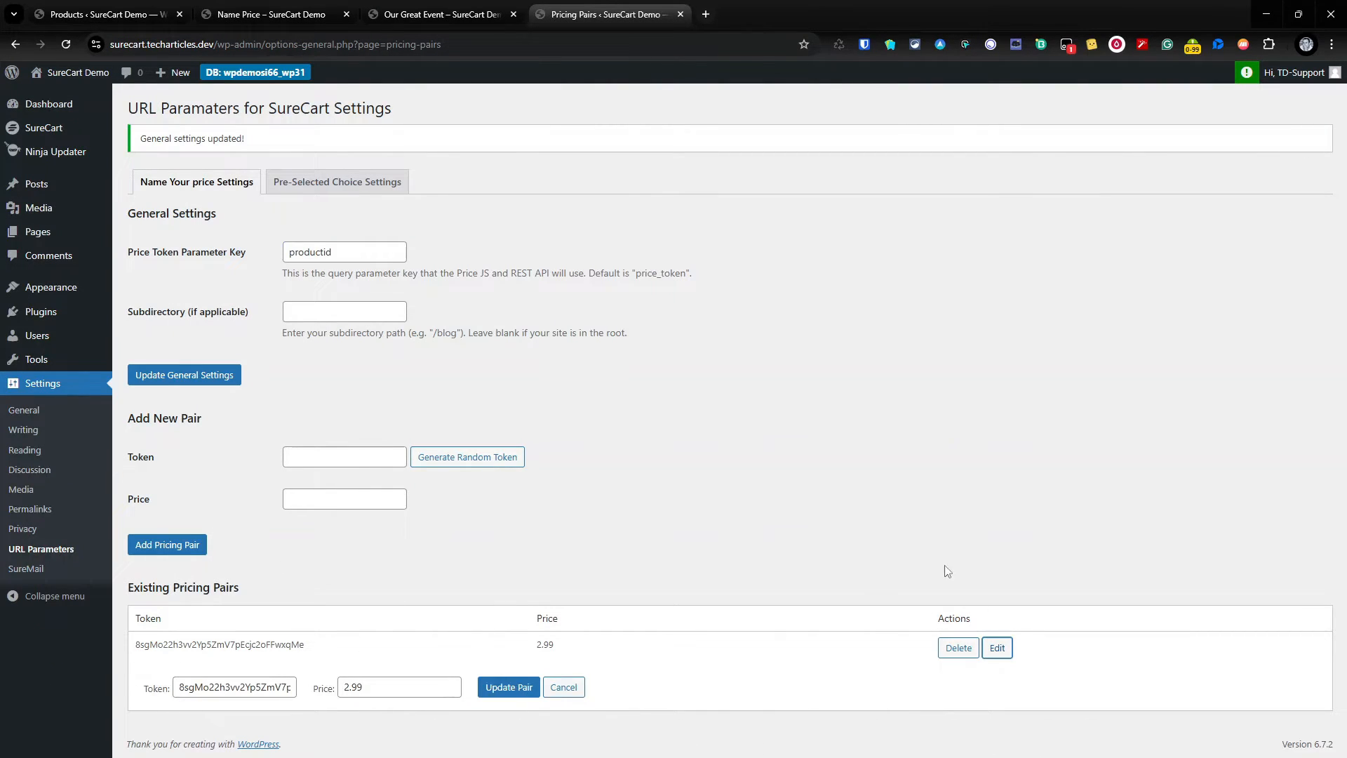
{"action": "left_click", "coordinate": [955, 647]}
{"action": "left_click", "coordinate": [733, 134]}
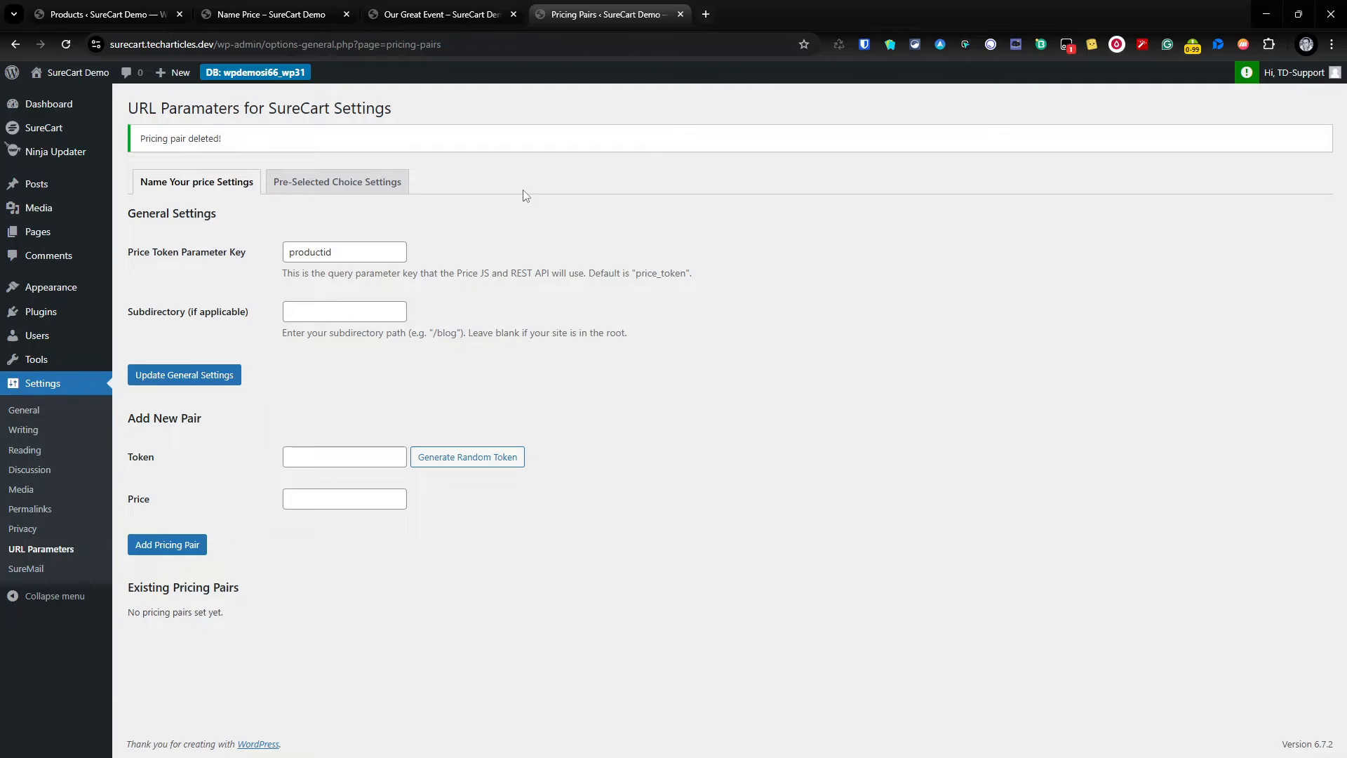
Step: Switch to the Our Great Event product page, try the Gold price choice and reload the page
{"action": "left_click", "coordinate": [463, 14]}
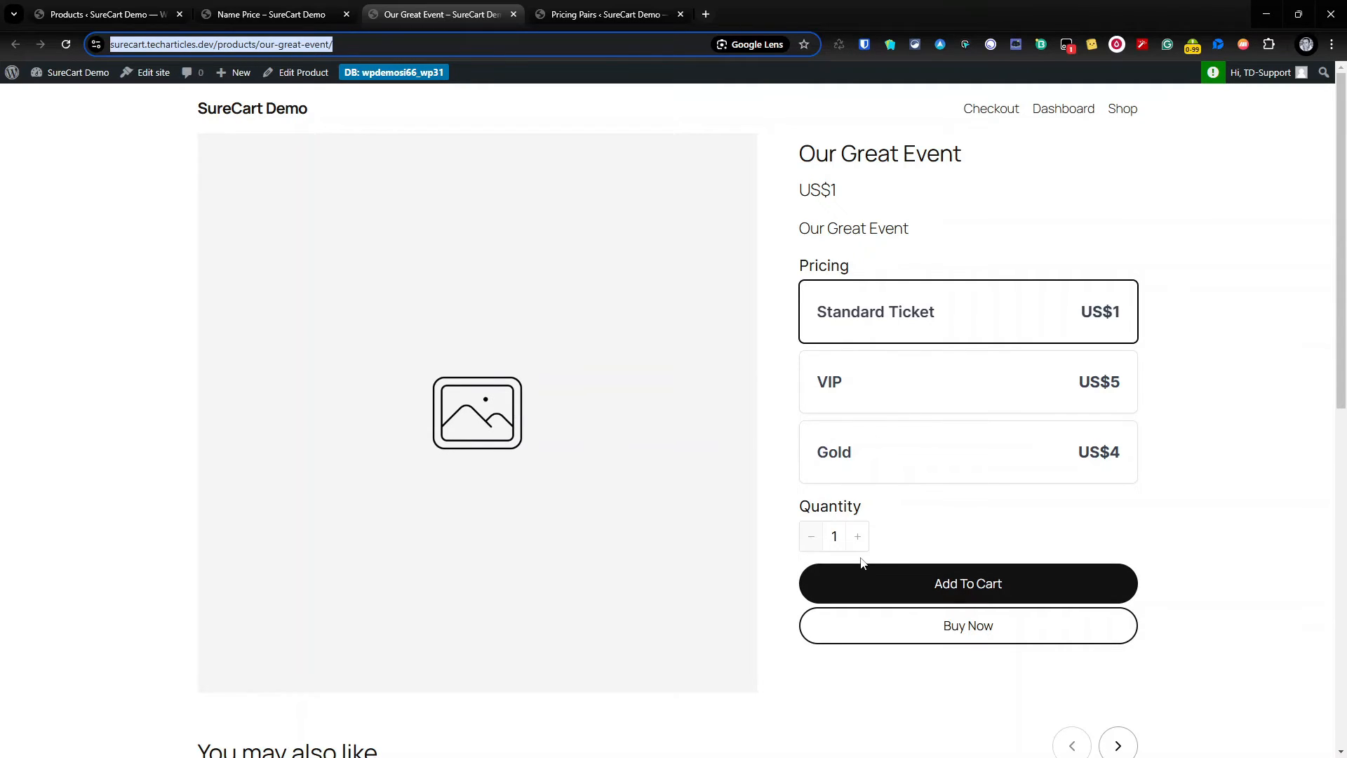
{"action": "left_click", "coordinate": [1047, 454]}
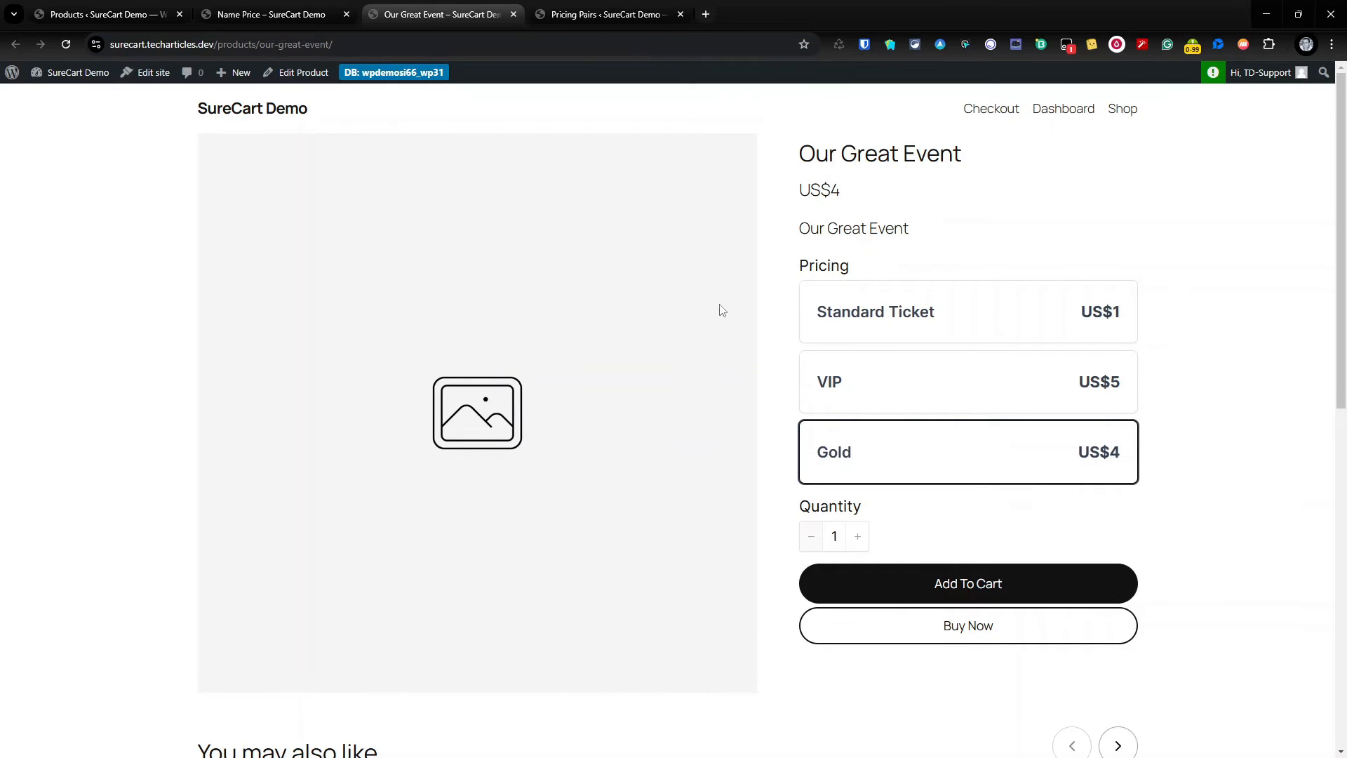
{"action": "left_click", "coordinate": [70, 45]}
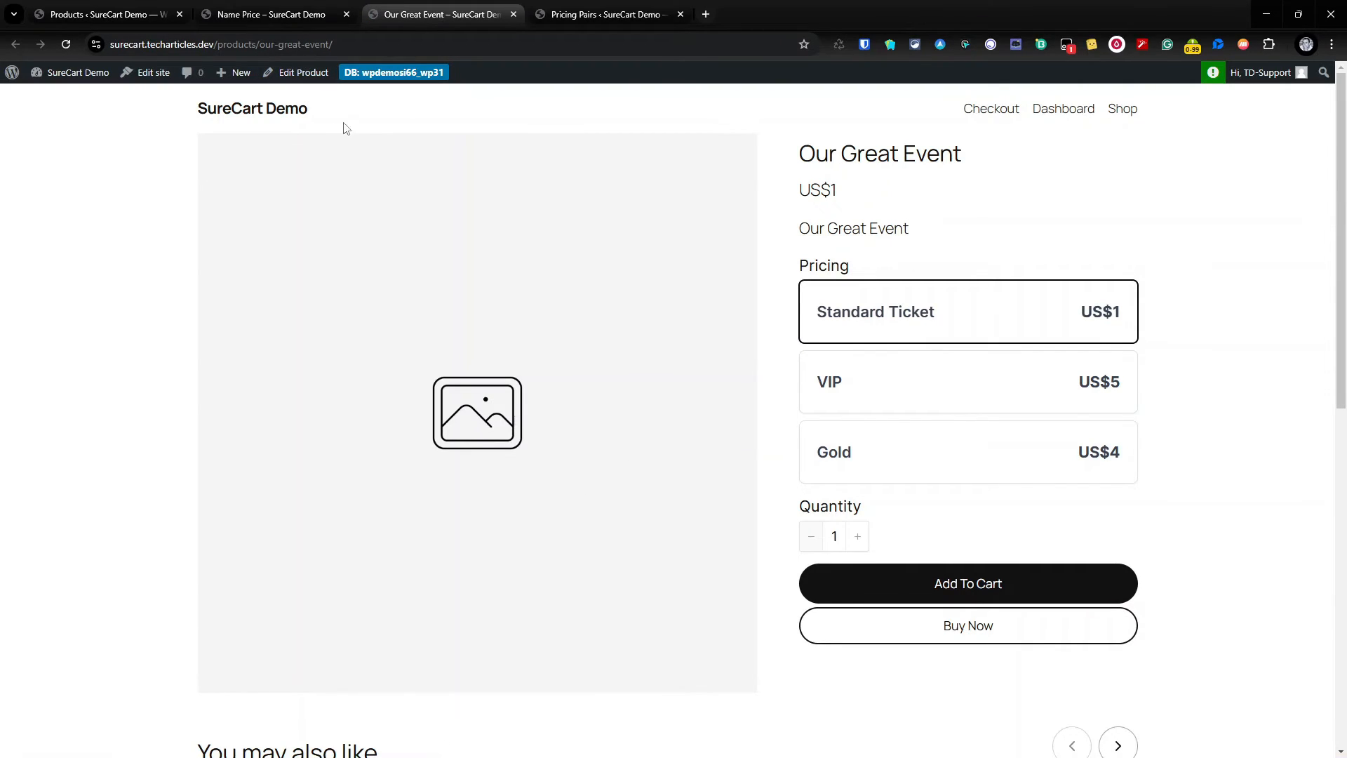
Step: Open the Pre-Selected Choice Settings and review the choice parameter option and its key, leaving automatic selection turned off
{"action": "left_click", "coordinate": [596, 8]}
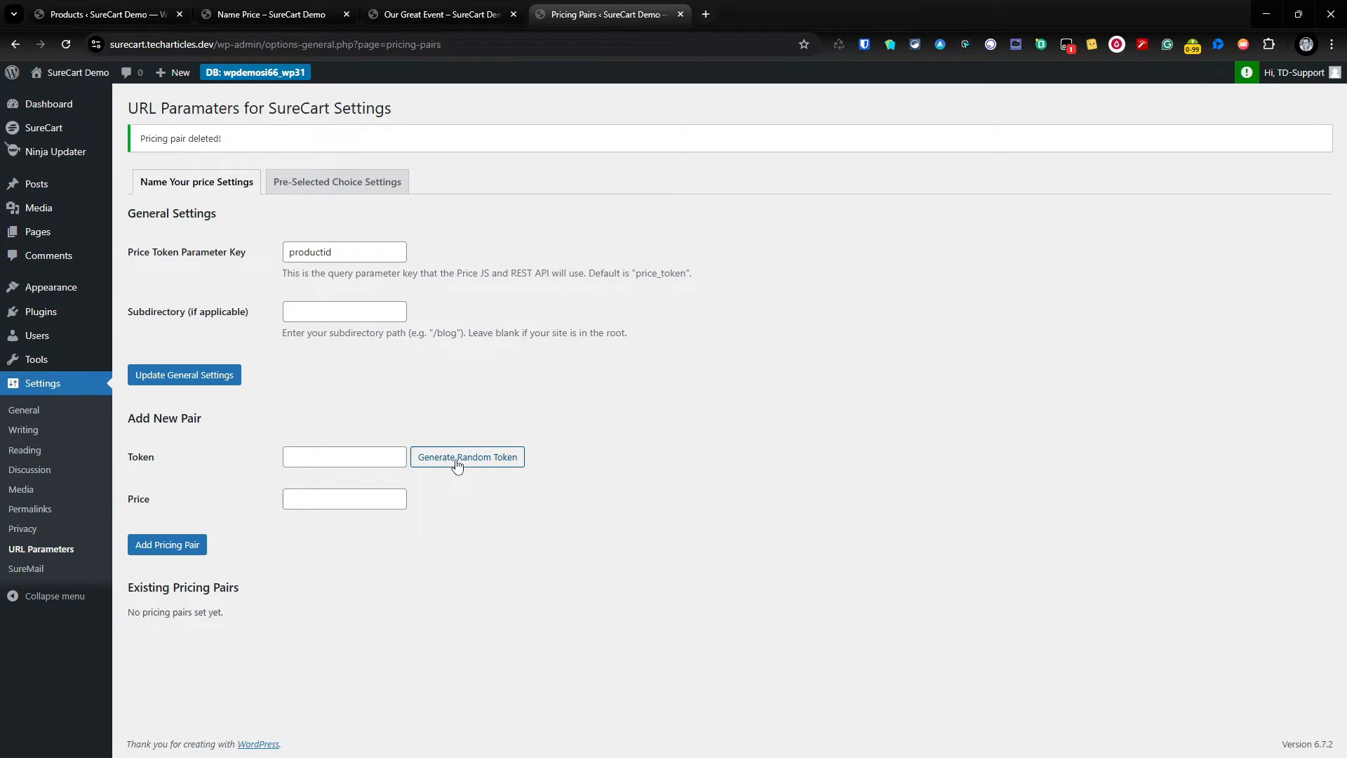
{"action": "left_click", "coordinate": [303, 194]}
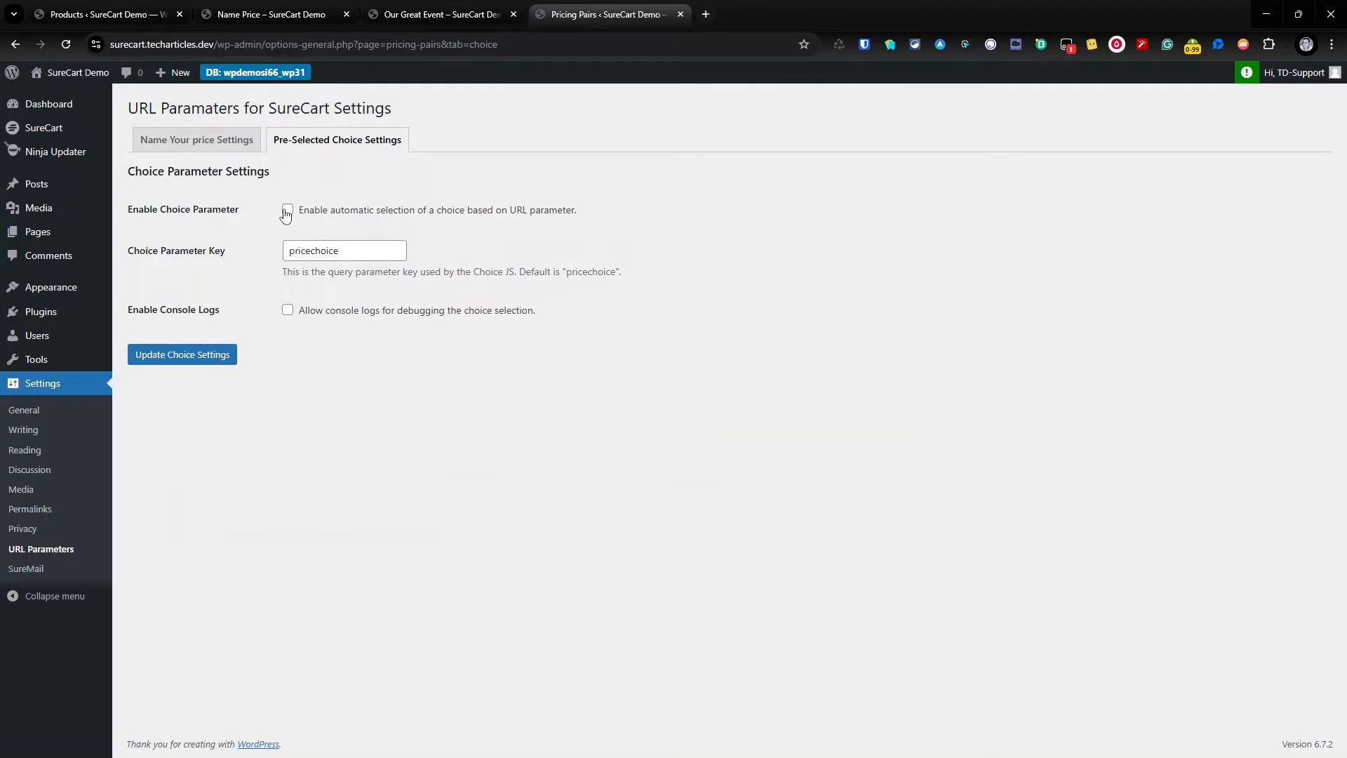
{"action": "left_click", "coordinate": [287, 211]}
{"action": "left_click", "coordinate": [345, 250]}
{"action": "left_click_drag", "start_coordinate": [346, 250], "coordinate": [266, 247]}
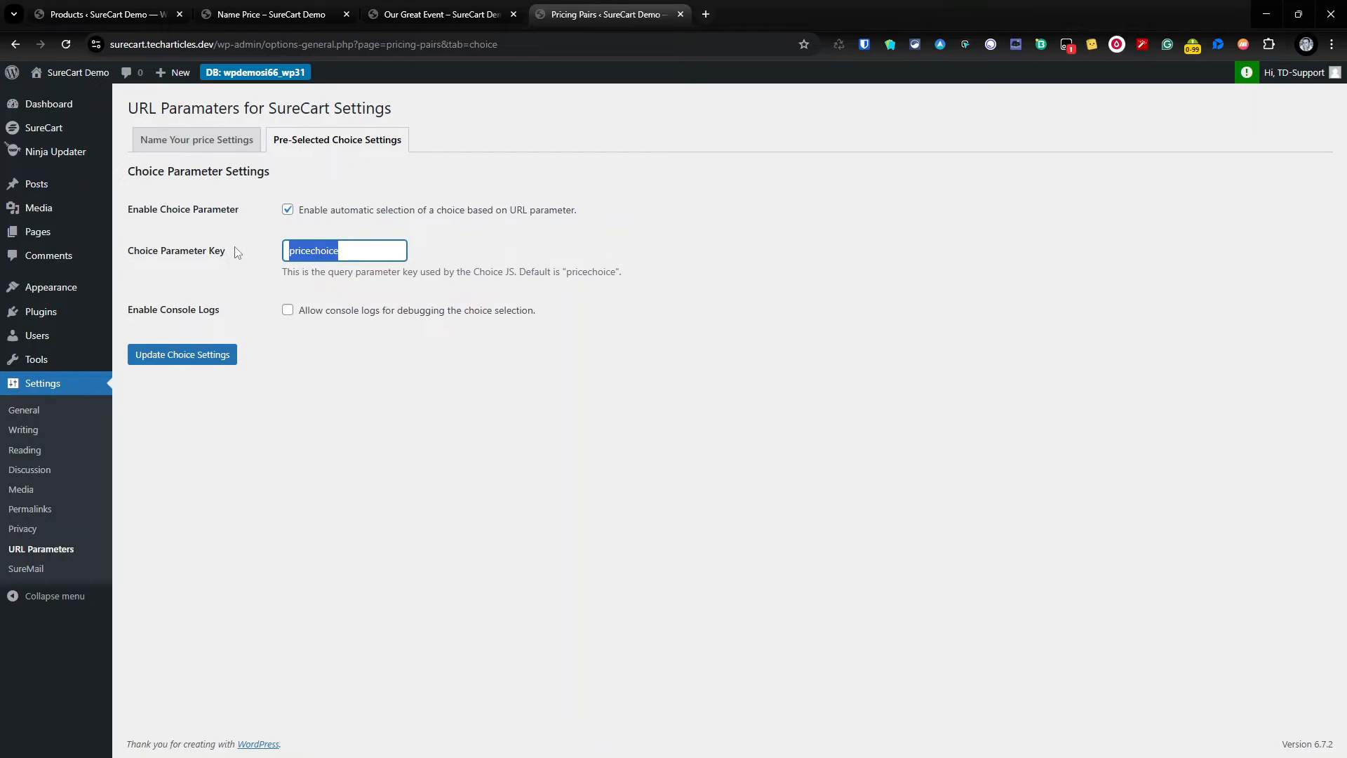
{"action": "left_click", "coordinate": [288, 209]}
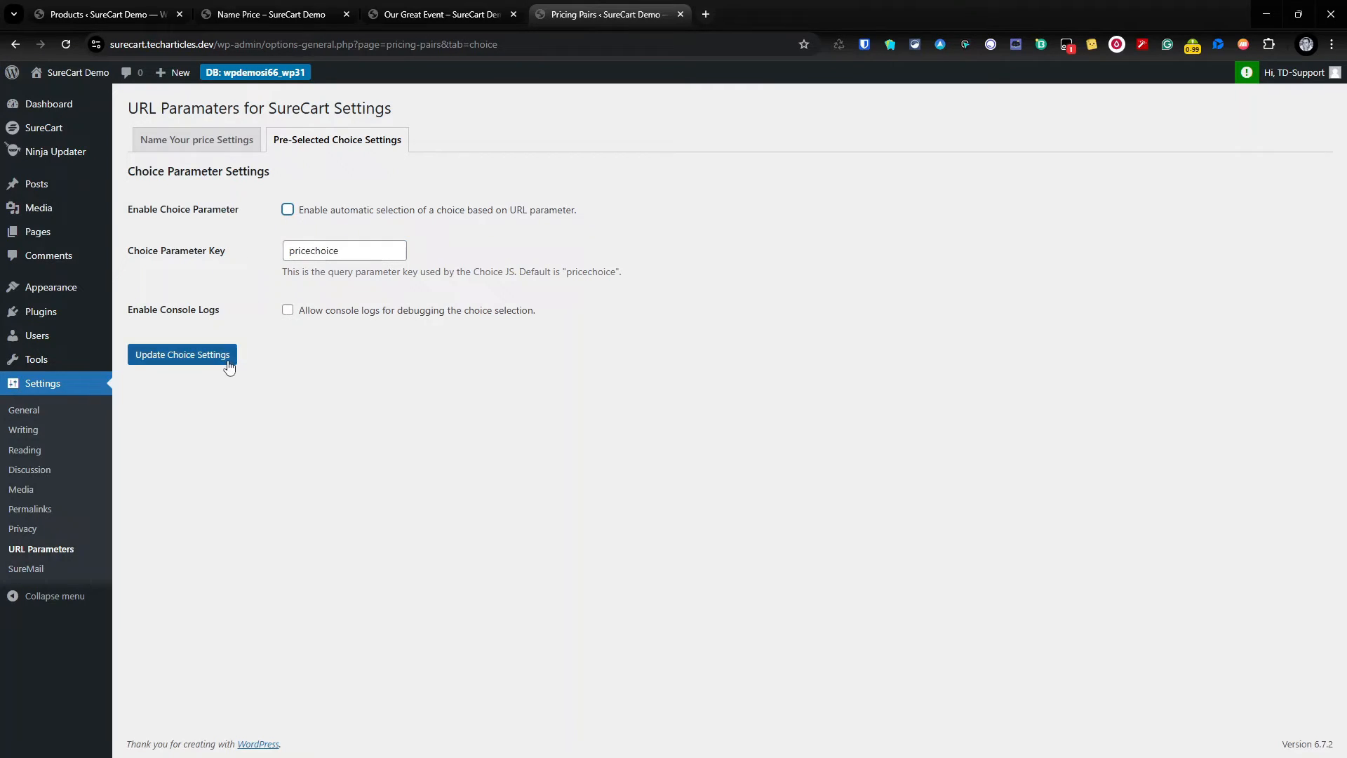
Step: Load the Our Great Event product page with ?pricechoice=gold appended to its URL
{"action": "left_click", "coordinate": [451, 14]}
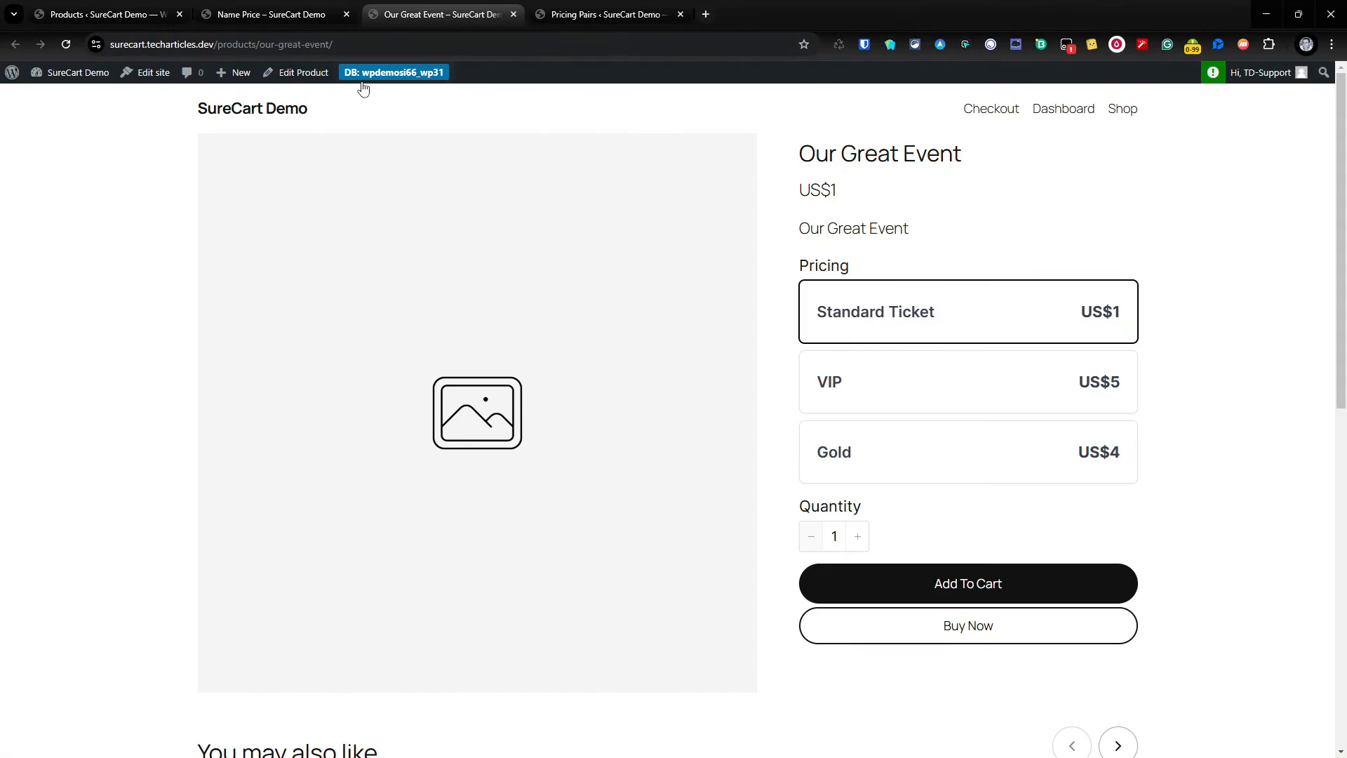
{"action": "left_click", "coordinate": [366, 43]}
{"action": "left_click", "coordinate": [365, 43]}
{"action": "type", "text": "?"}
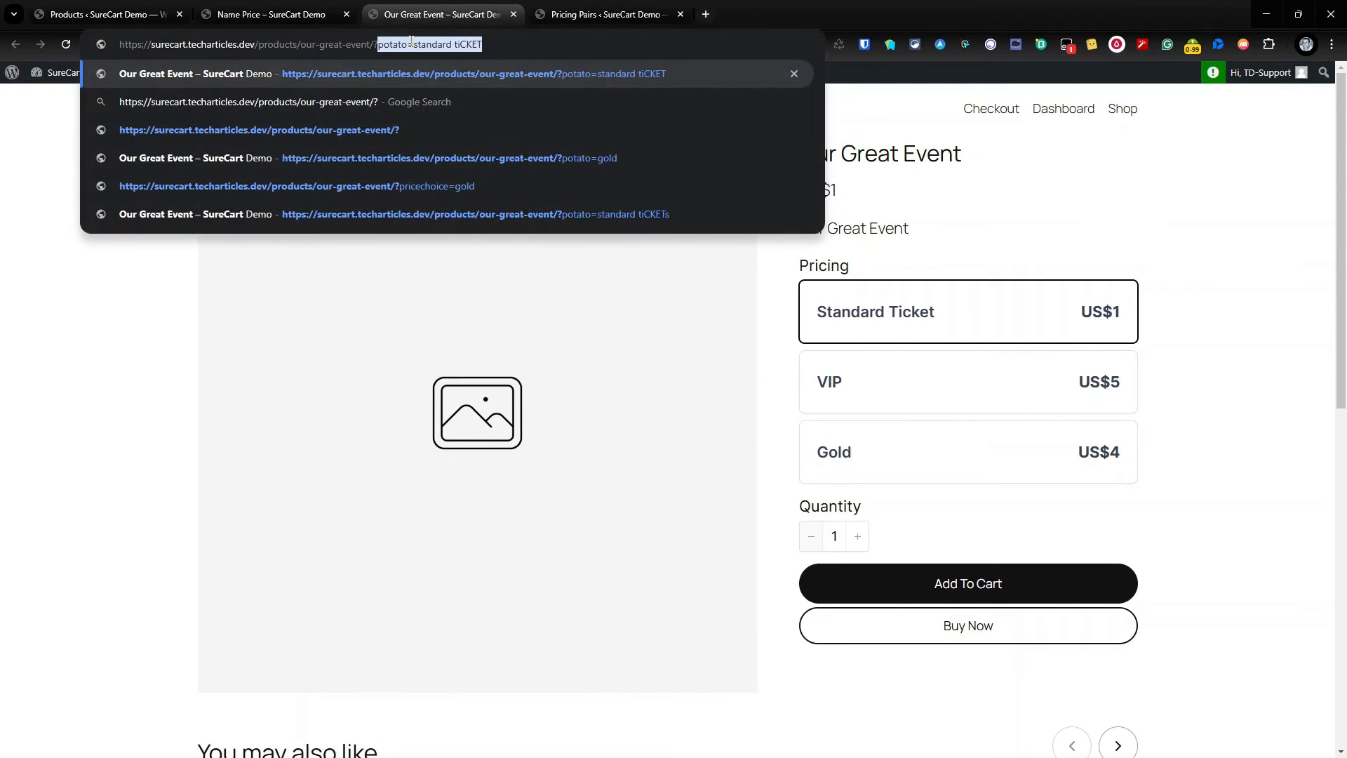
{"action": "type", "text": "pricechoice="}
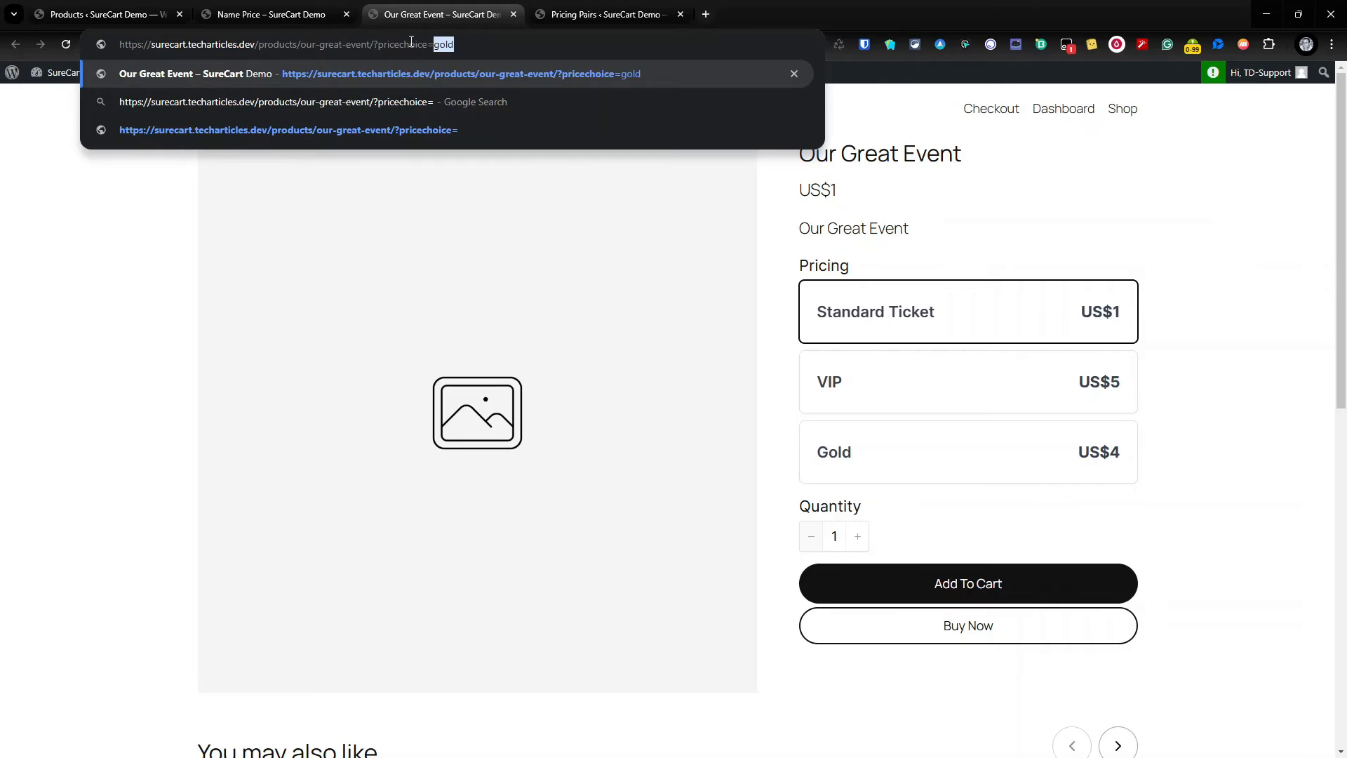
{"action": "key", "text": "Return"}
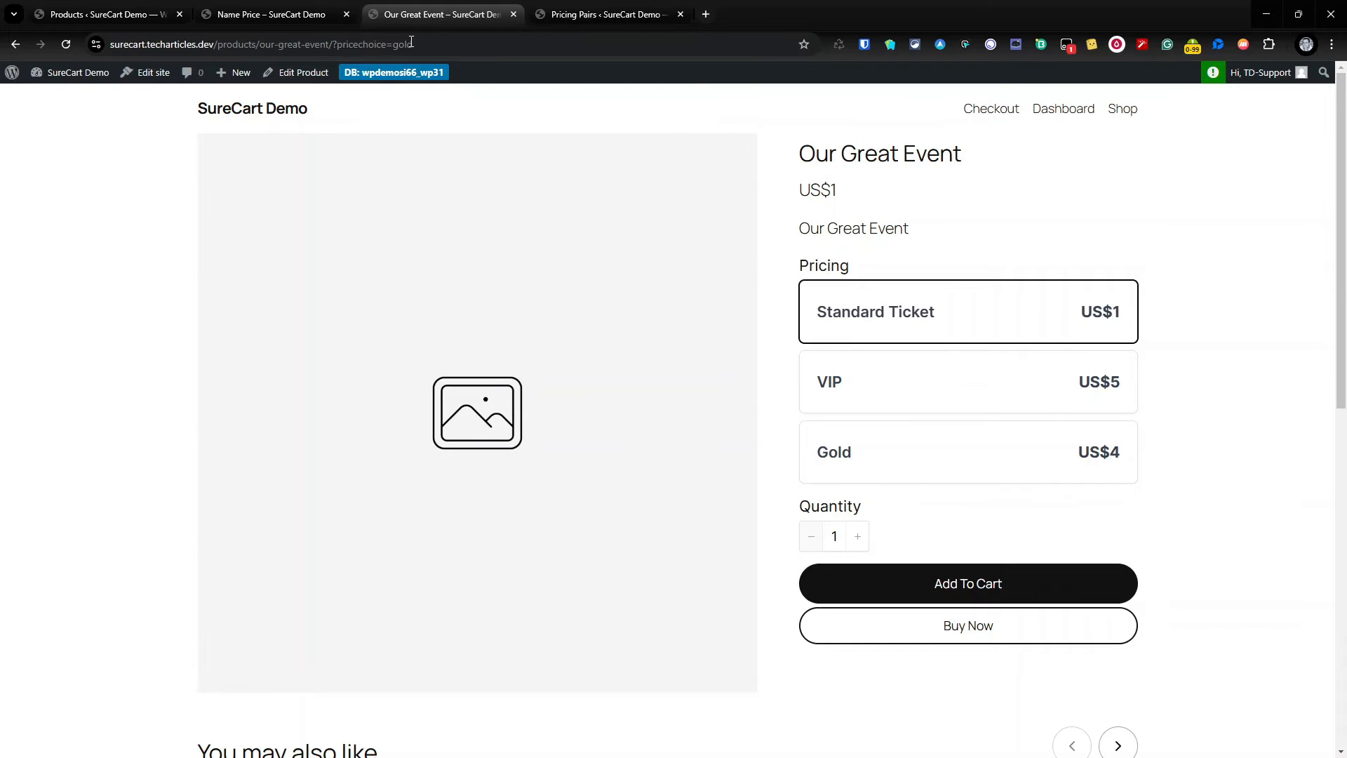
Step: Enable automatic selection of a choice based on URL parameter and save the choice settings
{"action": "left_click", "coordinate": [539, 15]}
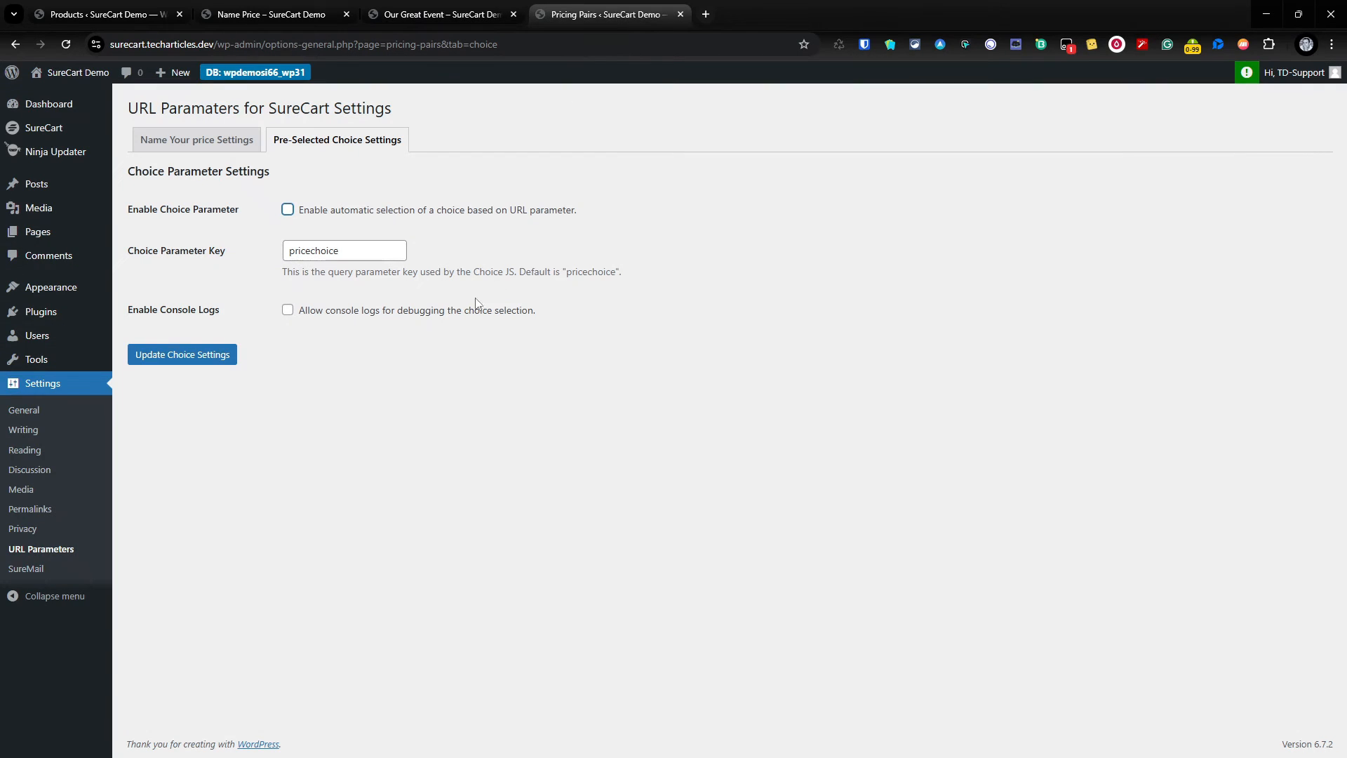
{"action": "left_click", "coordinate": [289, 211]}
{"action": "left_click", "coordinate": [157, 359]}
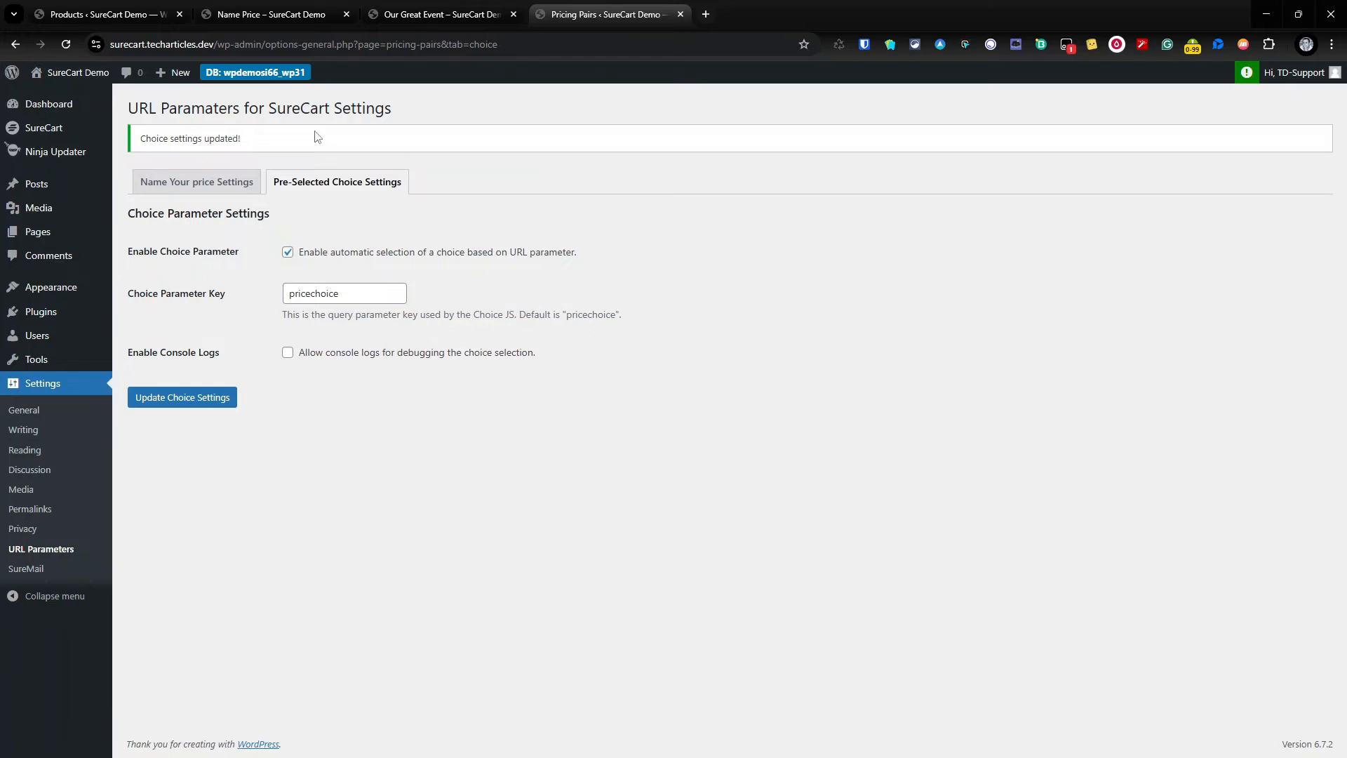
Step: Reload the Our Great Event page with pricechoice=gold to check which price choice is preselected
{"action": "left_click", "coordinate": [468, 7]}
{"action": "left_click", "coordinate": [479, 46]}
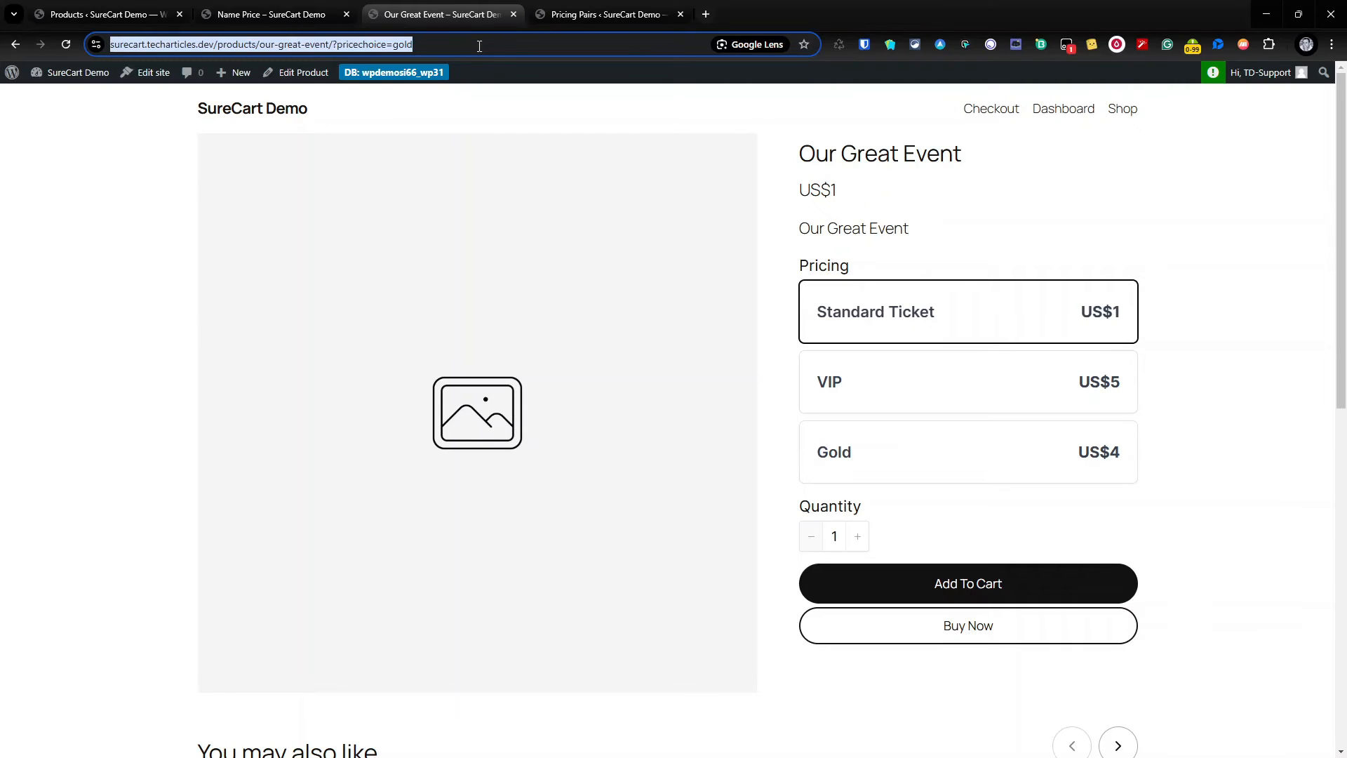
{"action": "key", "text": "Return"}
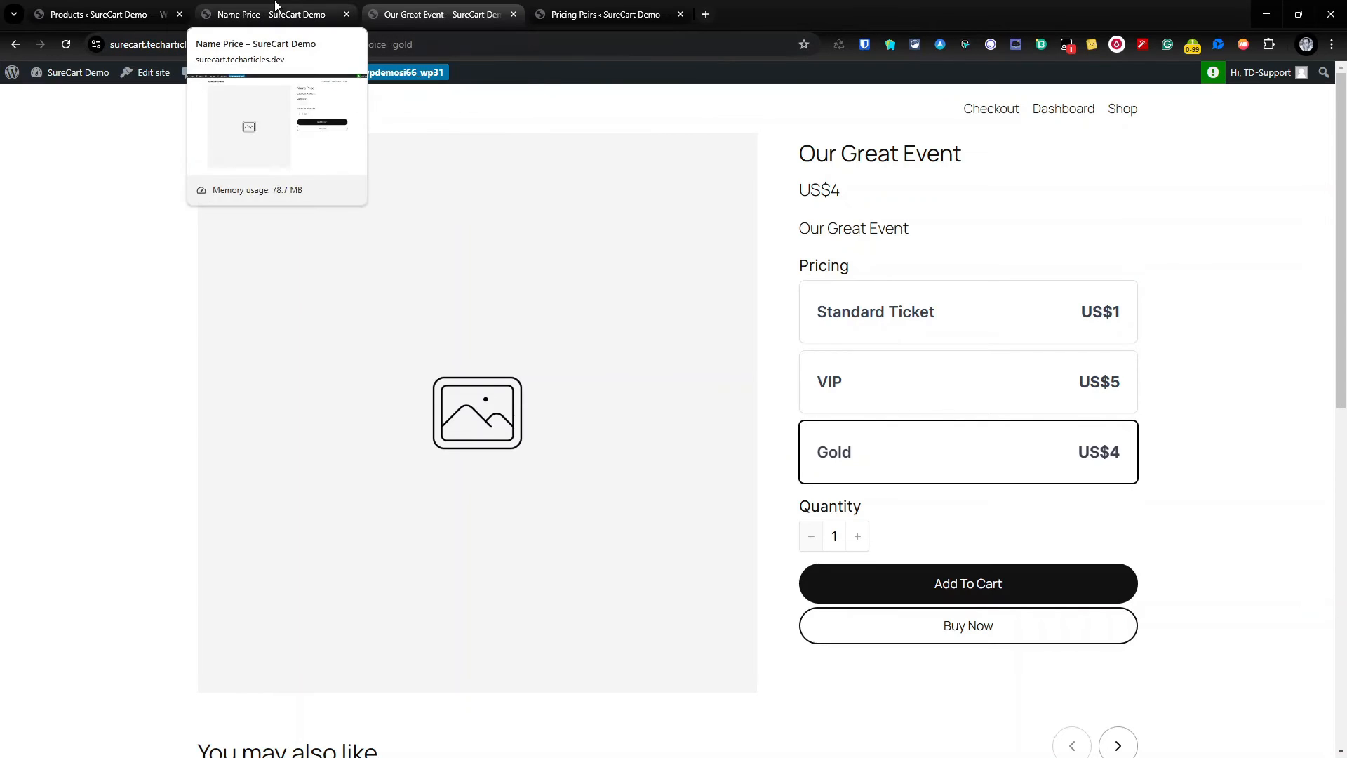
Step: Change the choice parameter key to option and save the choice settings
{"action": "left_click", "coordinate": [607, 11]}
{"action": "left_click_drag", "start_coordinate": [360, 293], "coordinate": [165, 294]}
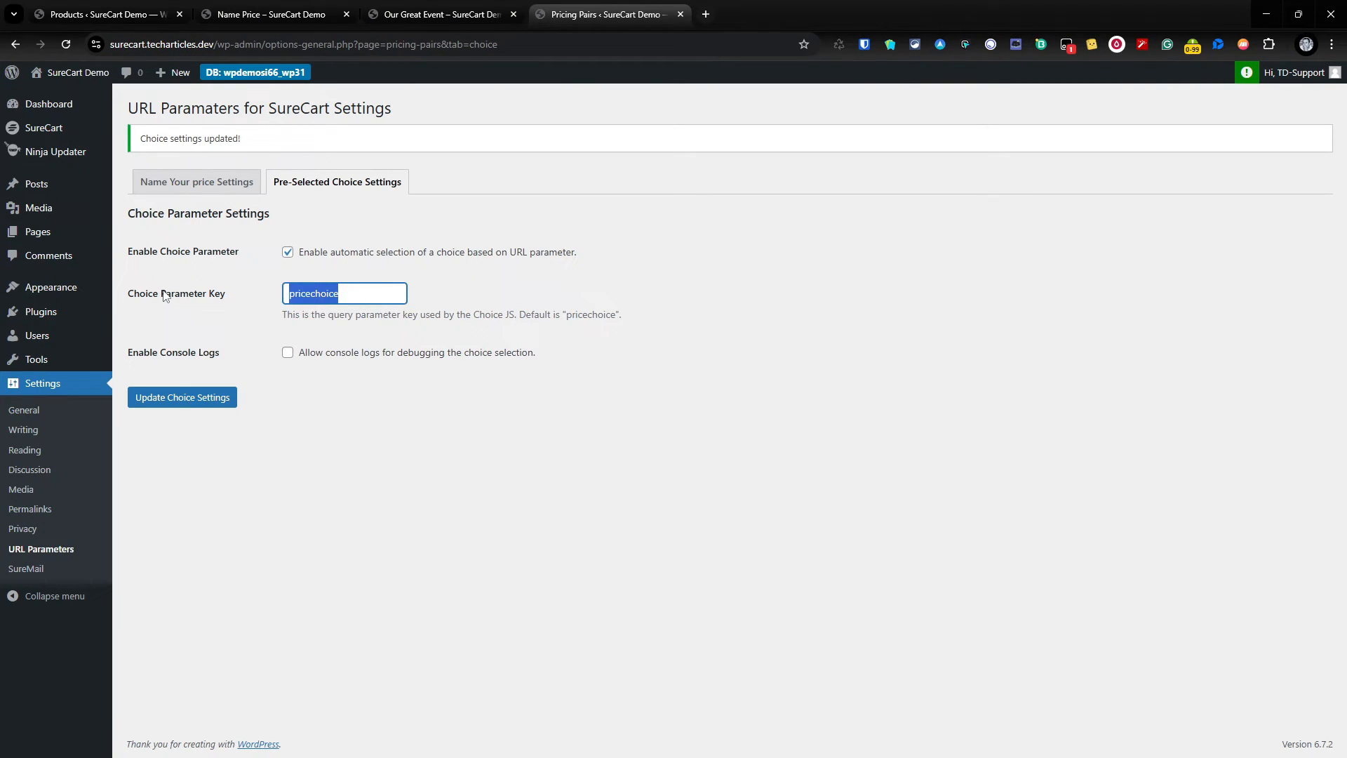
{"action": "type", "text": "option"}
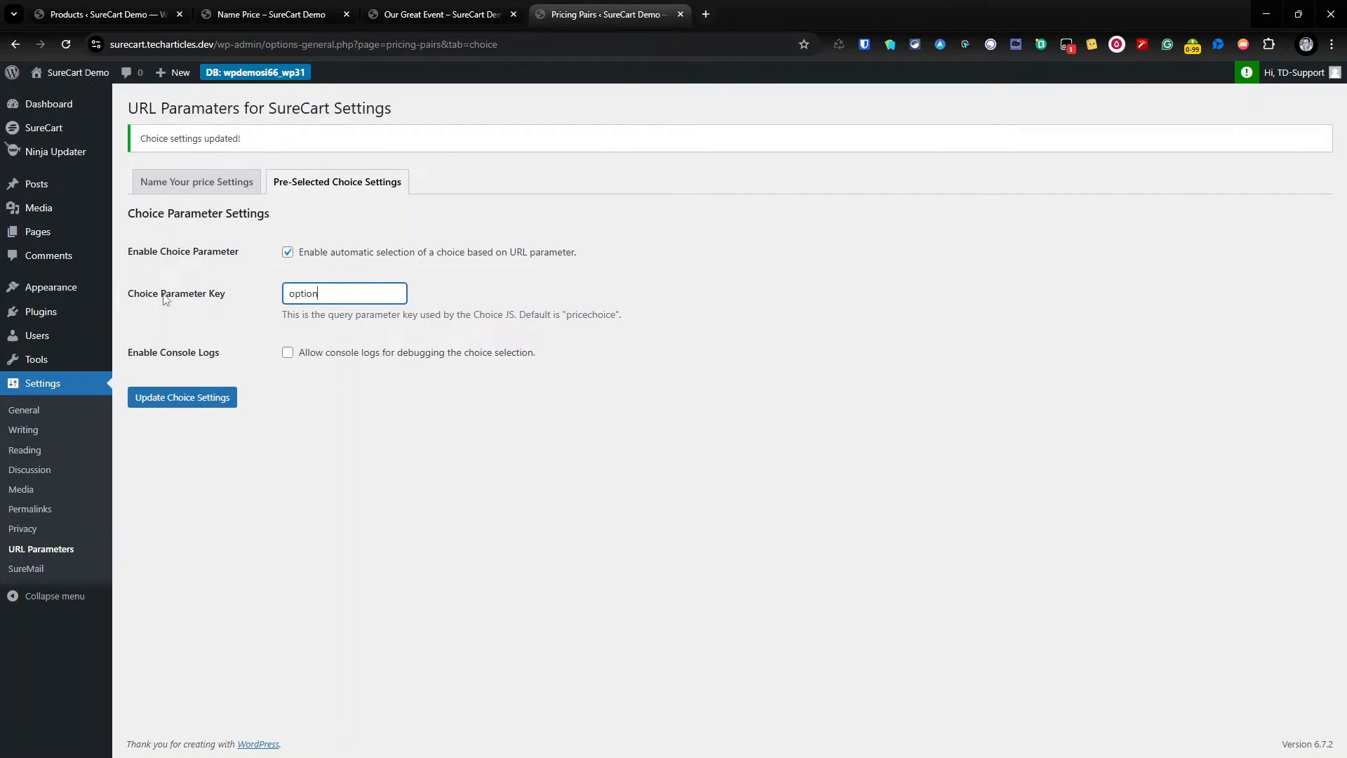
{"action": "left_click", "coordinate": [199, 395]}
Step: Replace pricechoice with option in the Our Great Event product URL, keeping the value gold, and load the page
{"action": "left_click", "coordinate": [460, 9]}
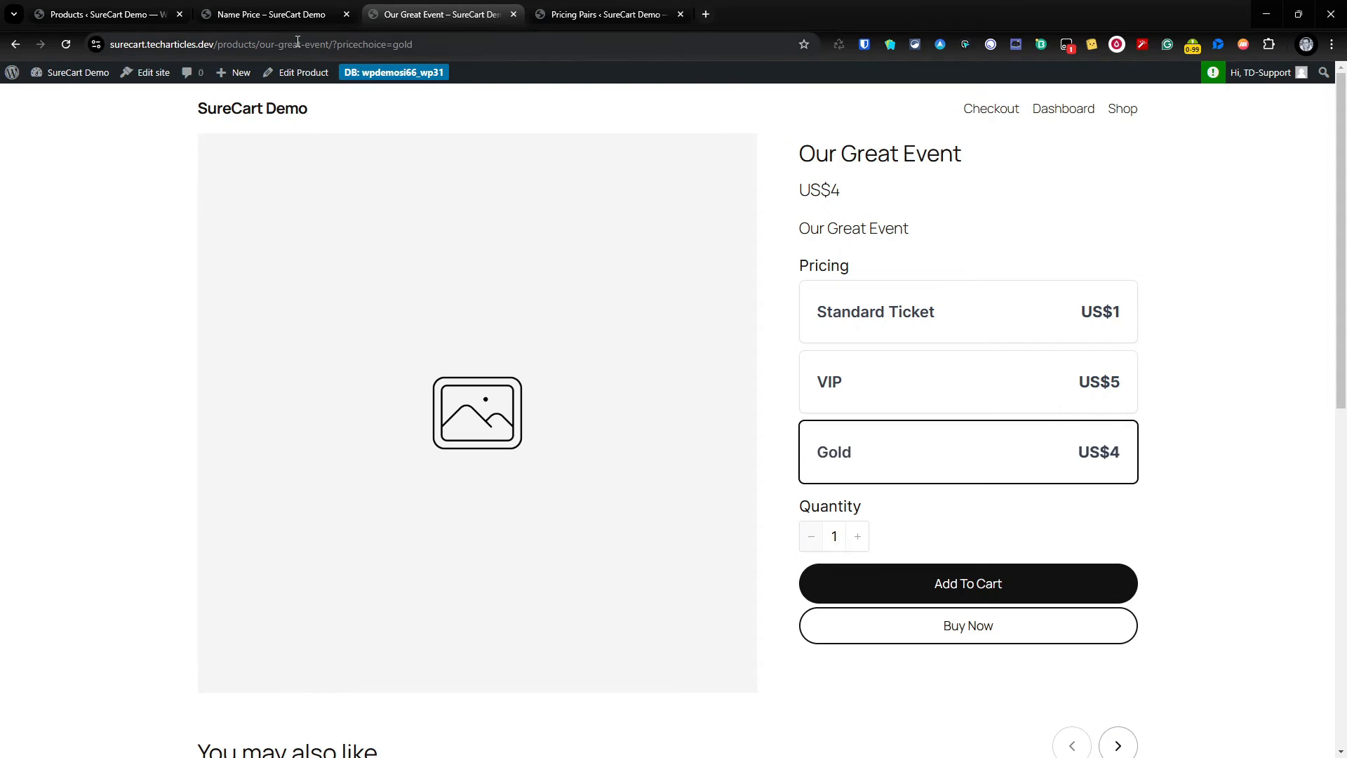
{"action": "left_click_drag", "start_coordinate": [337, 44], "coordinate": [387, 43]}
{"action": "type", "text": "opton"}
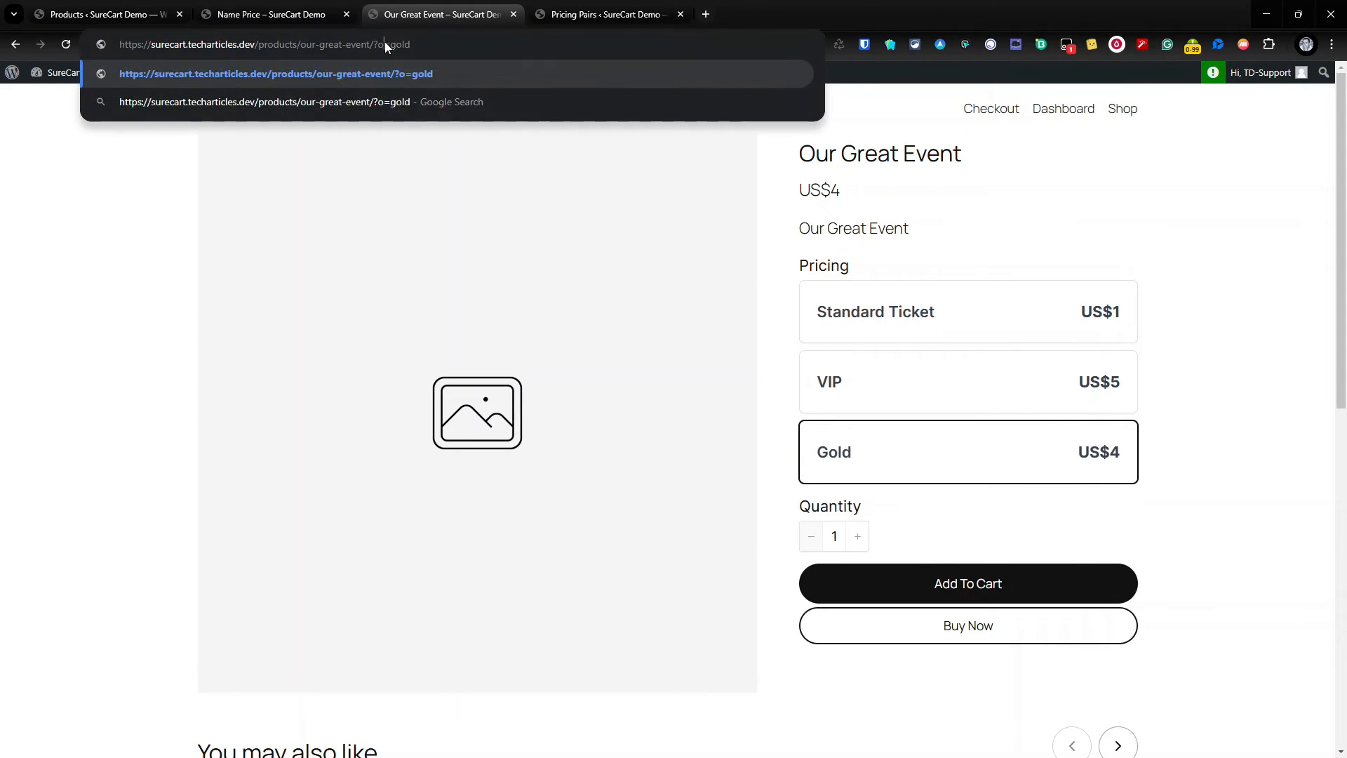
{"action": "key", "text": "BackSpace"}
{"action": "key", "text": "BackSpace"}
{"action": "type", "text": "ion"}
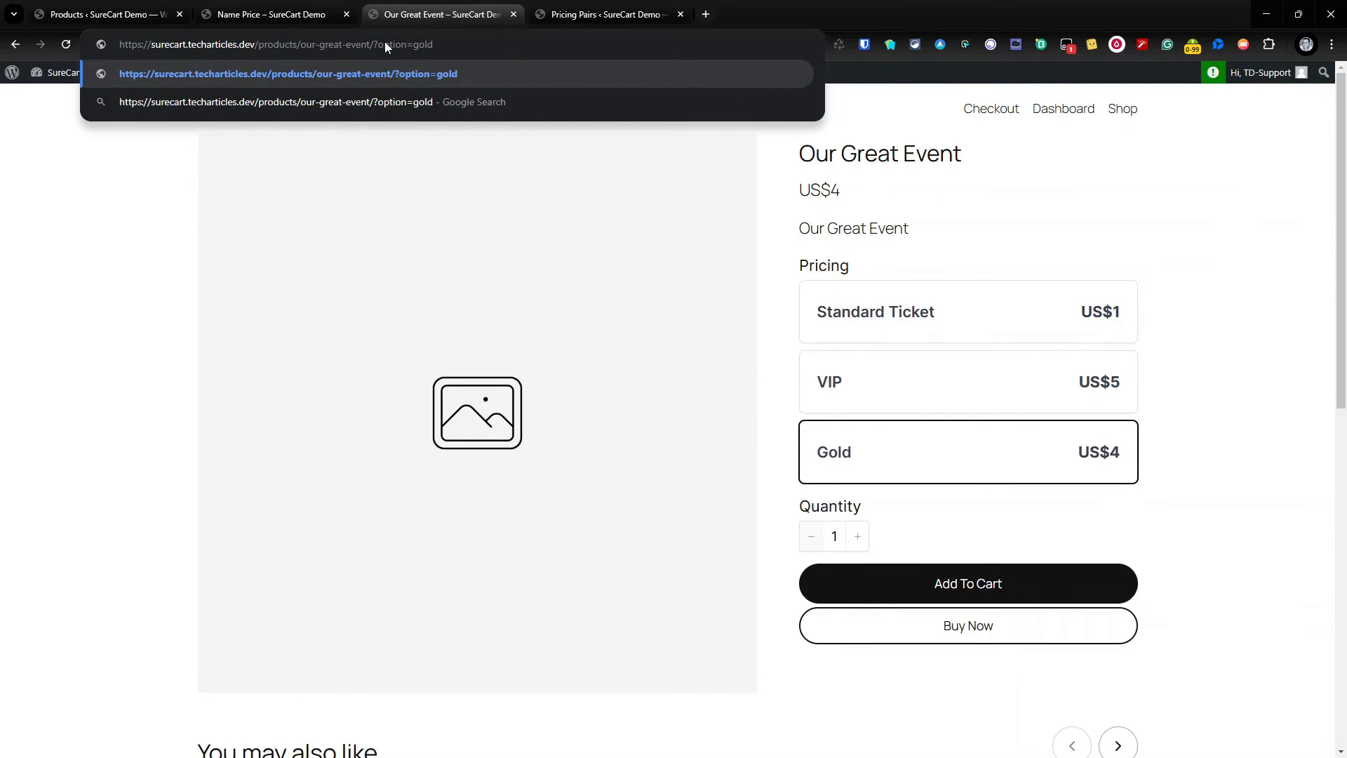
{"action": "key", "text": "Return"}
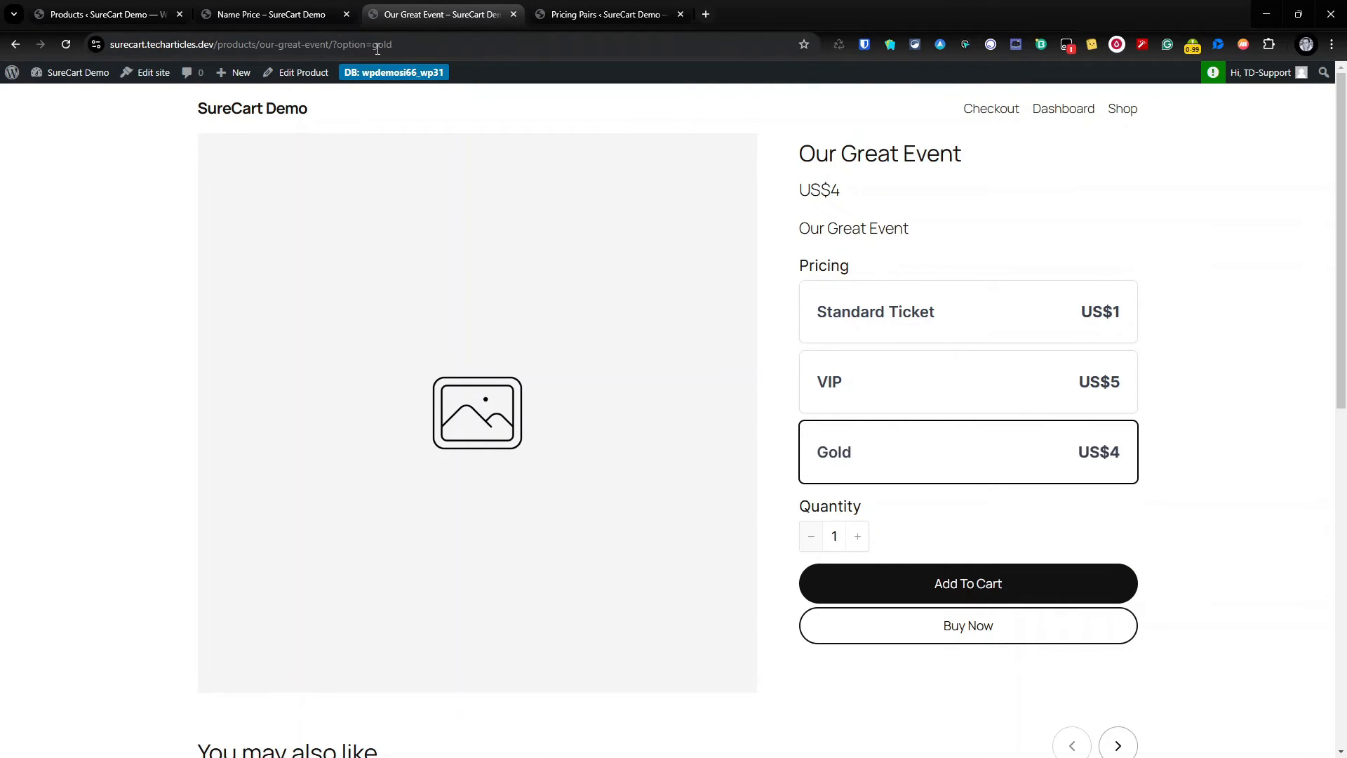
Step: Change the option value in the product URL to standard%20Ticket and load the page
{"action": "double_click", "coordinate": [377, 45]}
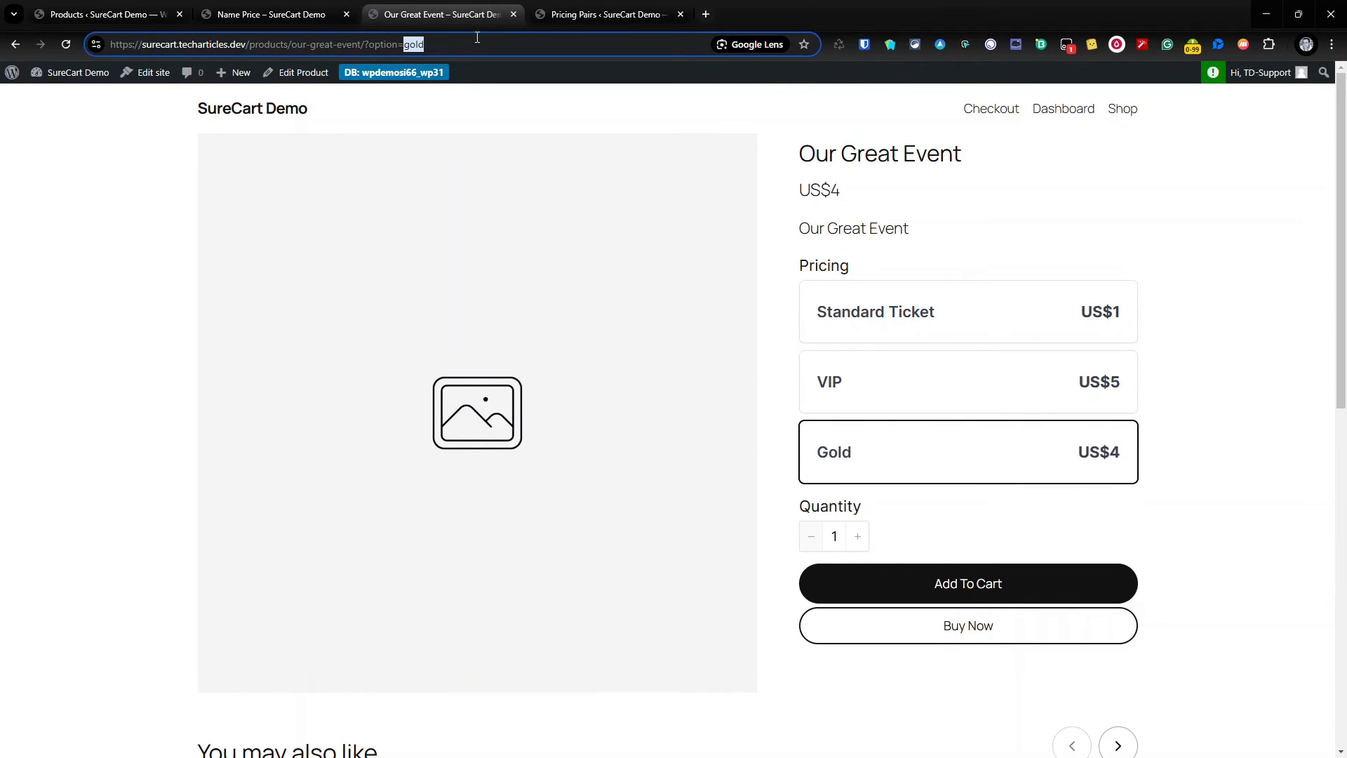
{"action": "type", "text": "sta"}
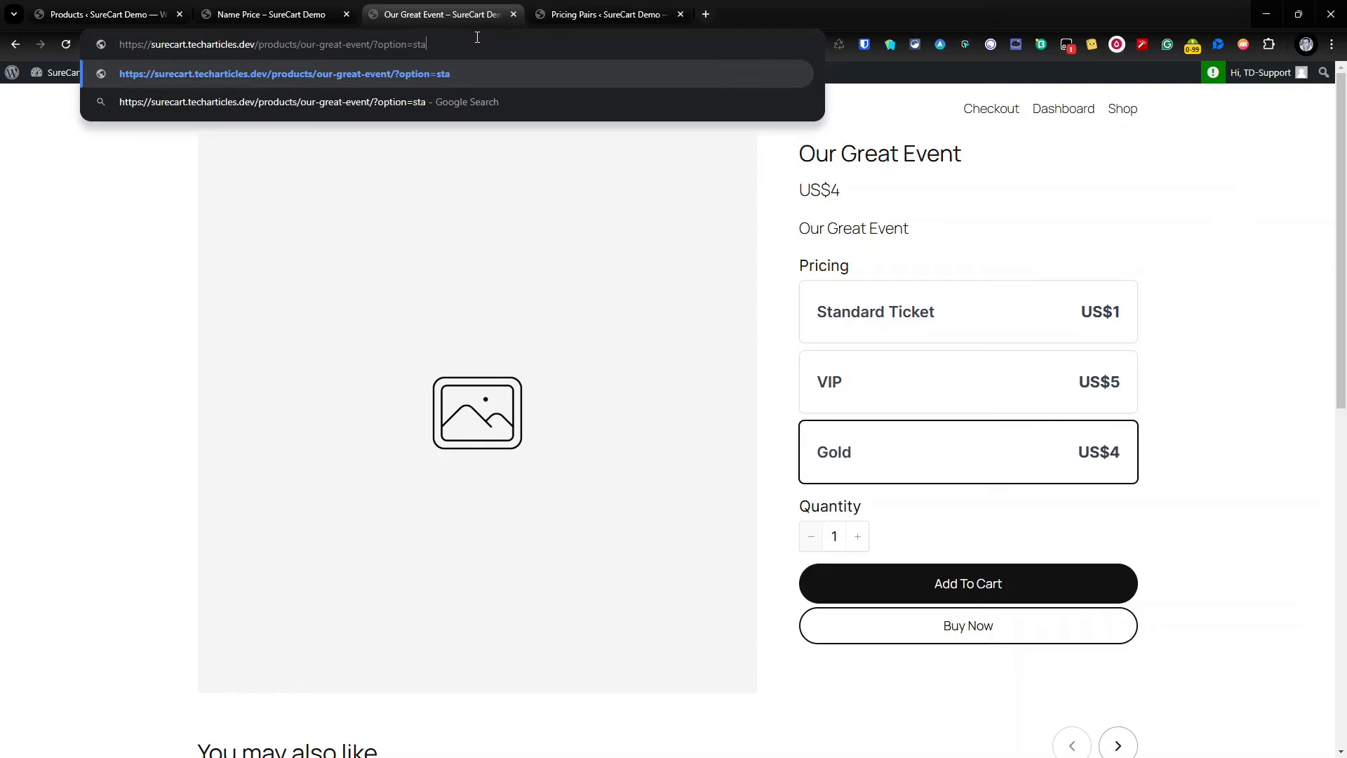
{"action": "type", "text": "ndard%20"}
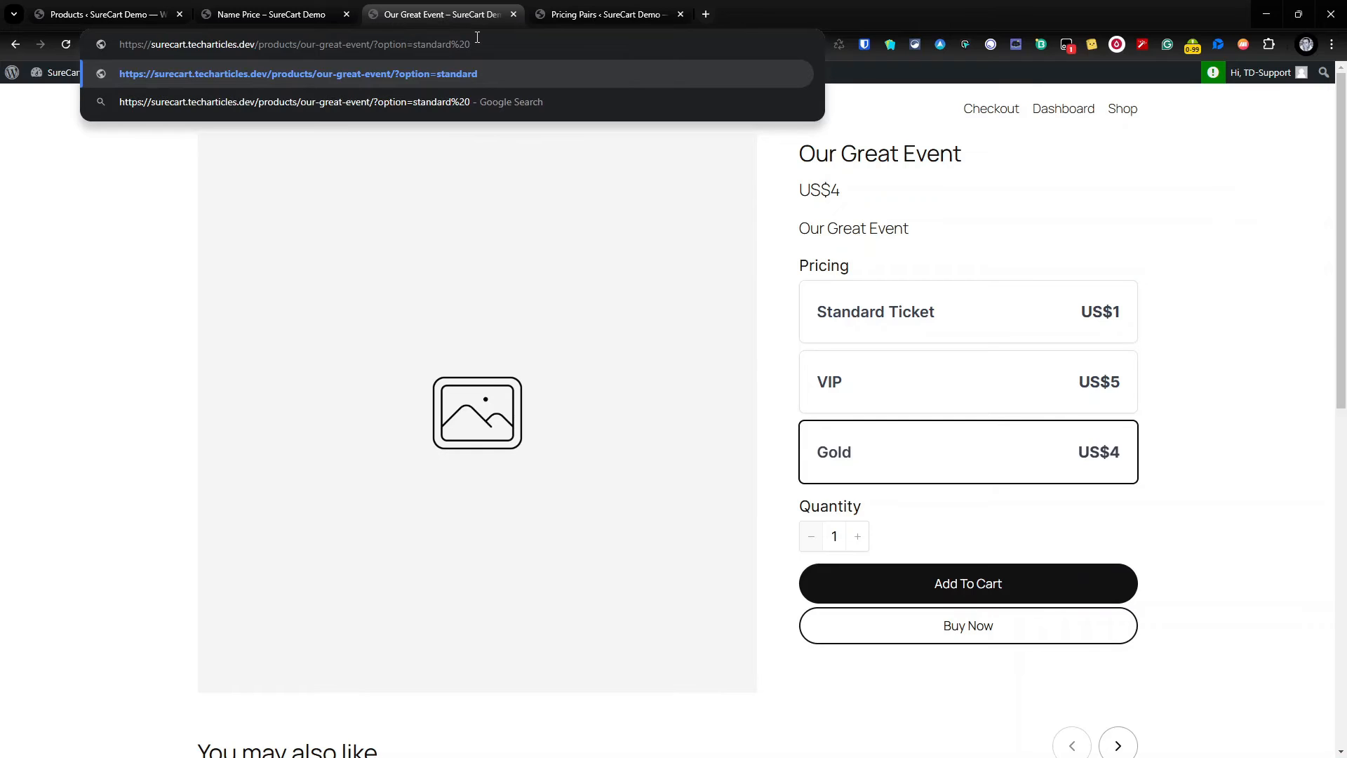
{"action": "type", "text": "Ticket"}
{"action": "key", "text": "Return"}
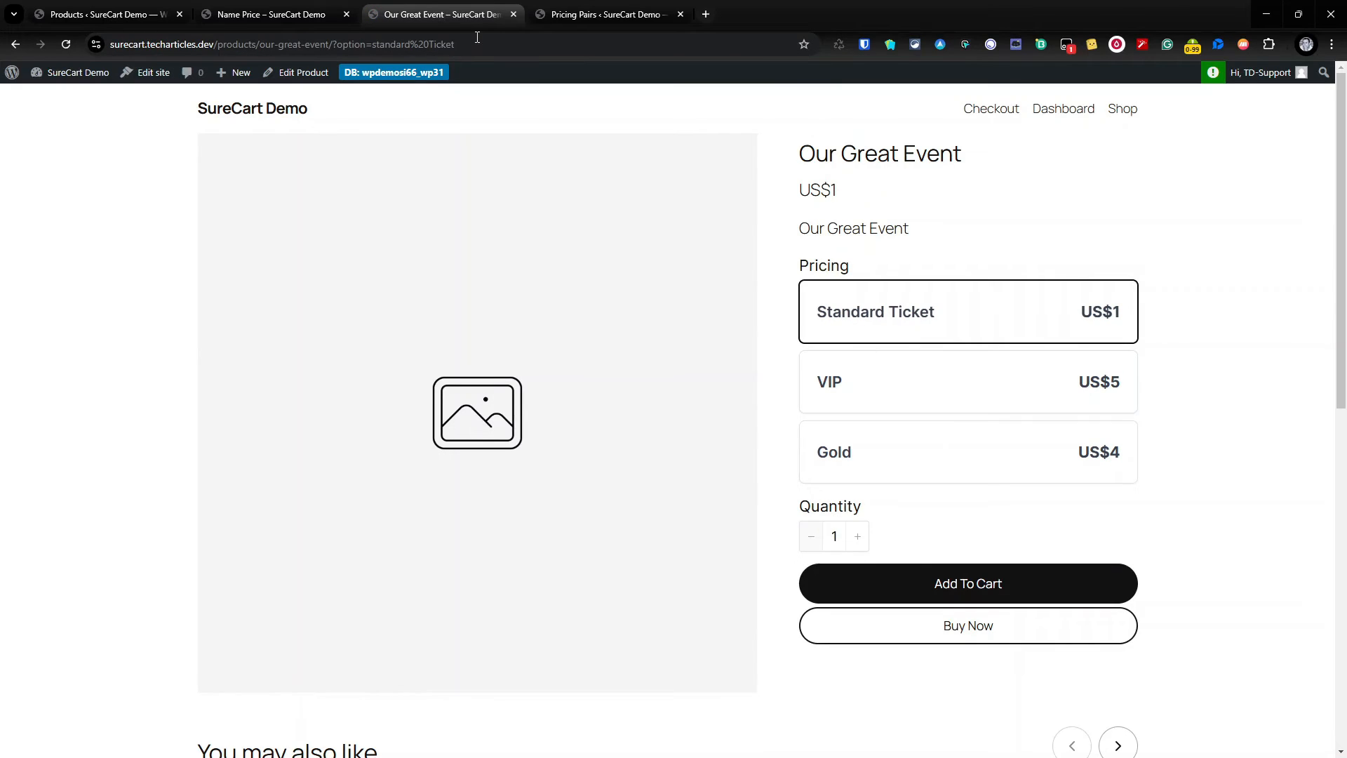
Step: Change the option value in the product URL to vip and load the page
{"action": "left_click", "coordinate": [377, 44]}
{"action": "type", "text": "vip"}
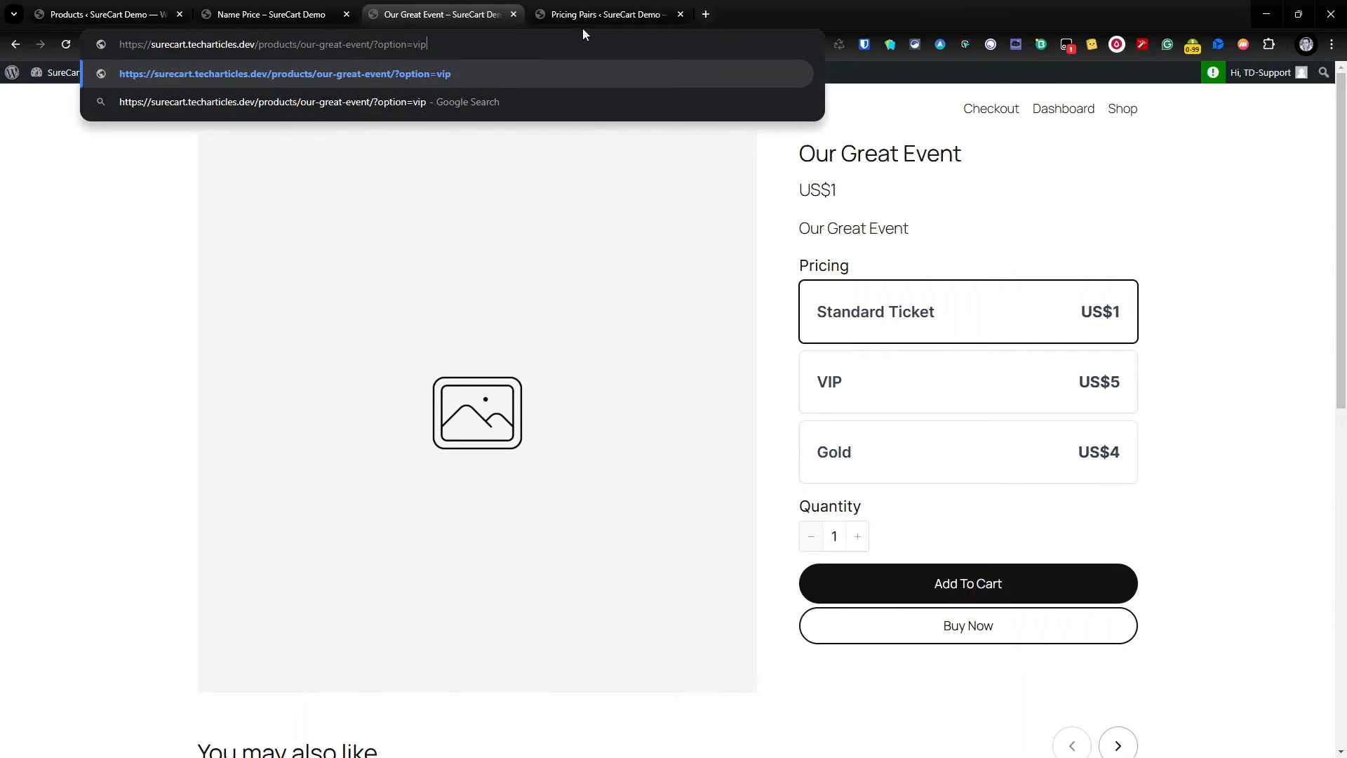
{"action": "key", "text": "Return"}
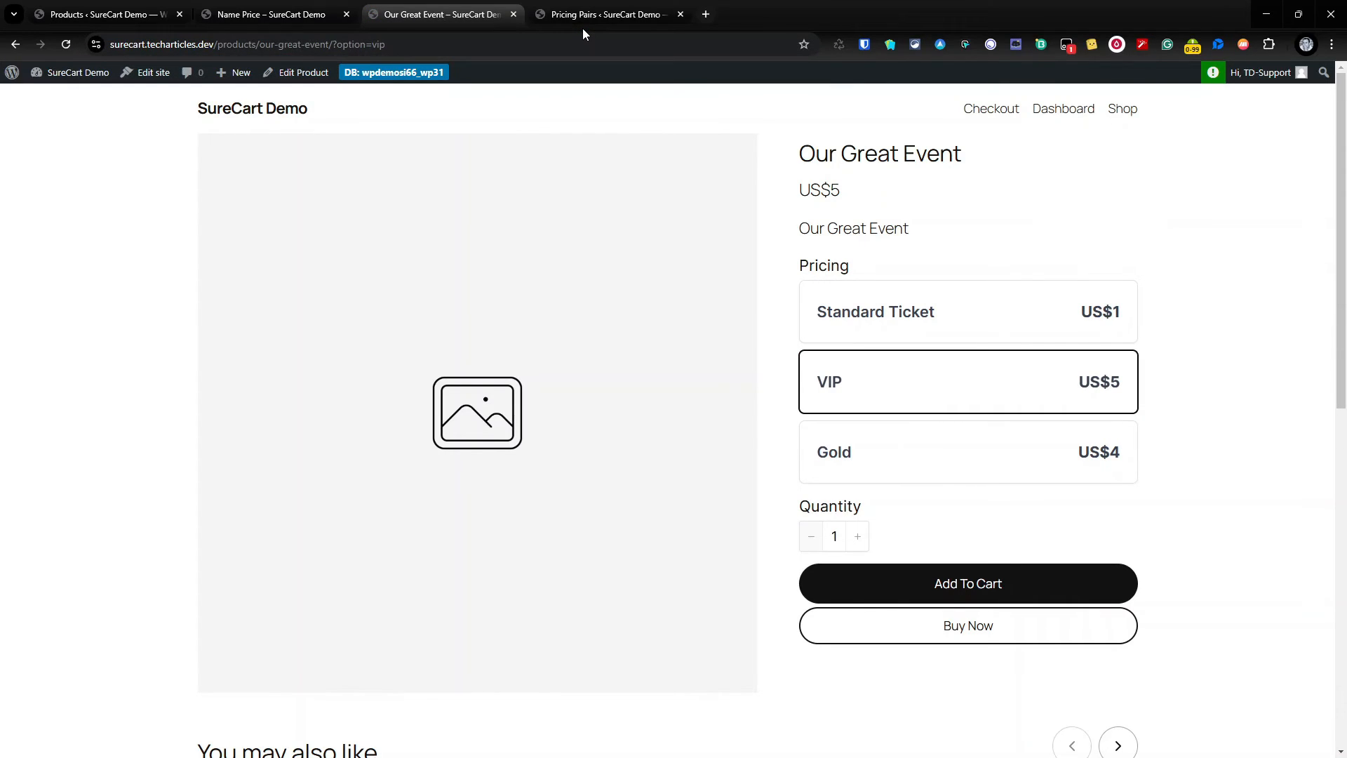
Step: Open the browser's developer console on the Our Great Event page and reload the page to check for log output
{"action": "right_click", "coordinate": [967, 164]}
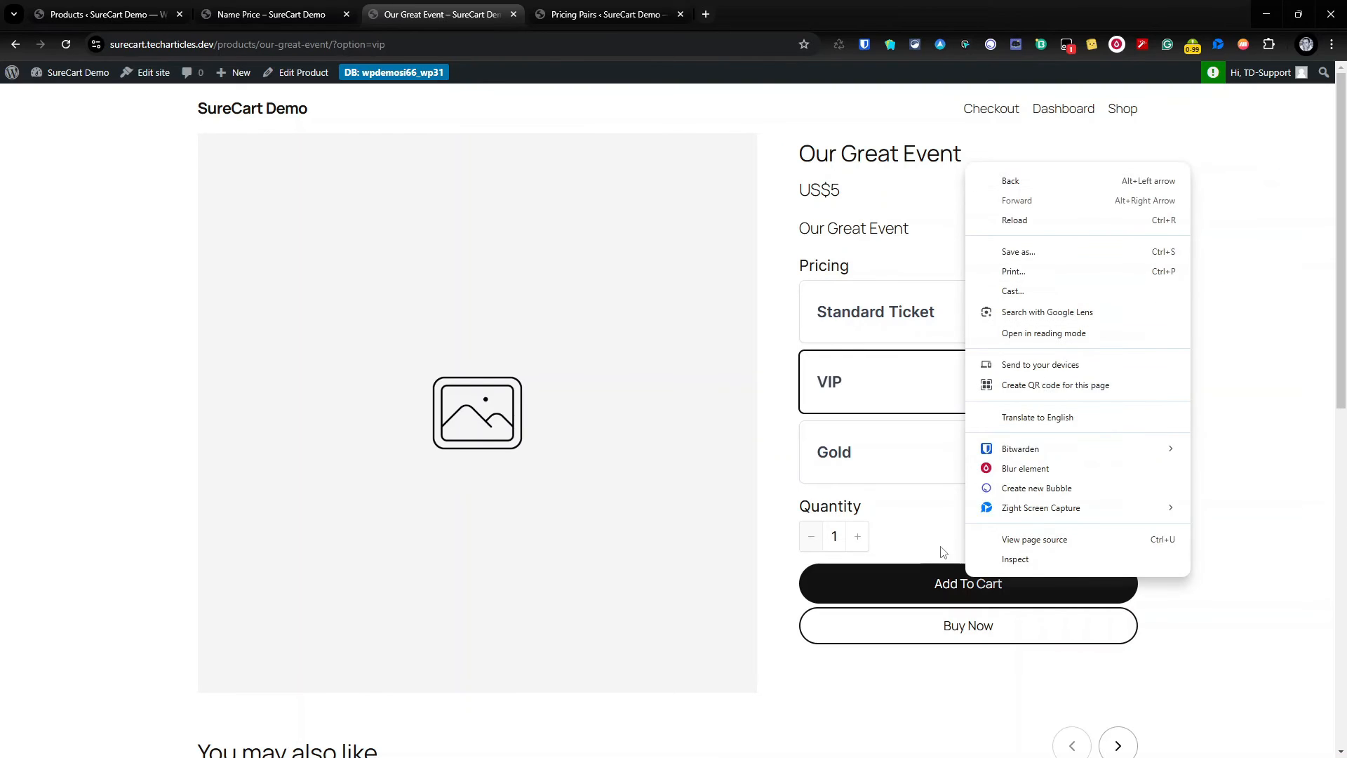
{"action": "left_click", "coordinate": [1015, 559]}
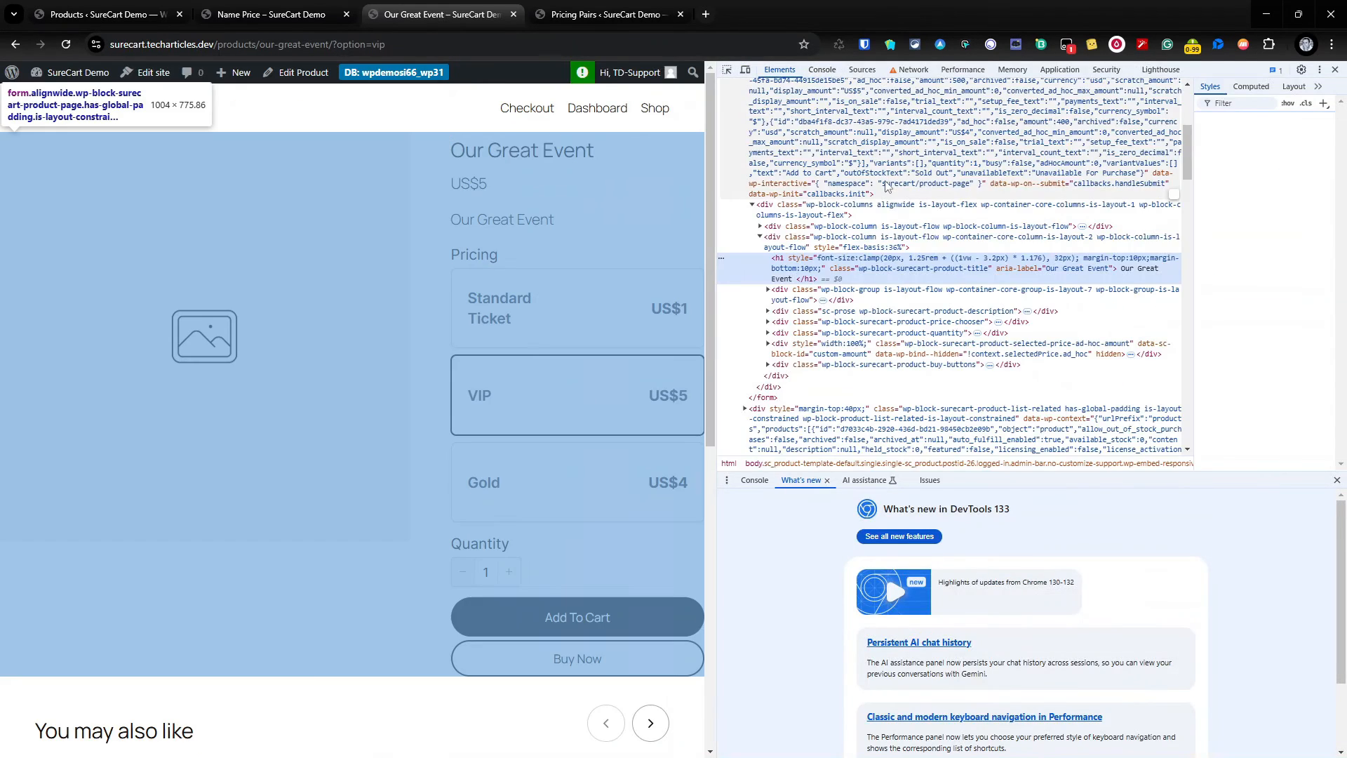
{"action": "left_click", "coordinate": [822, 70]}
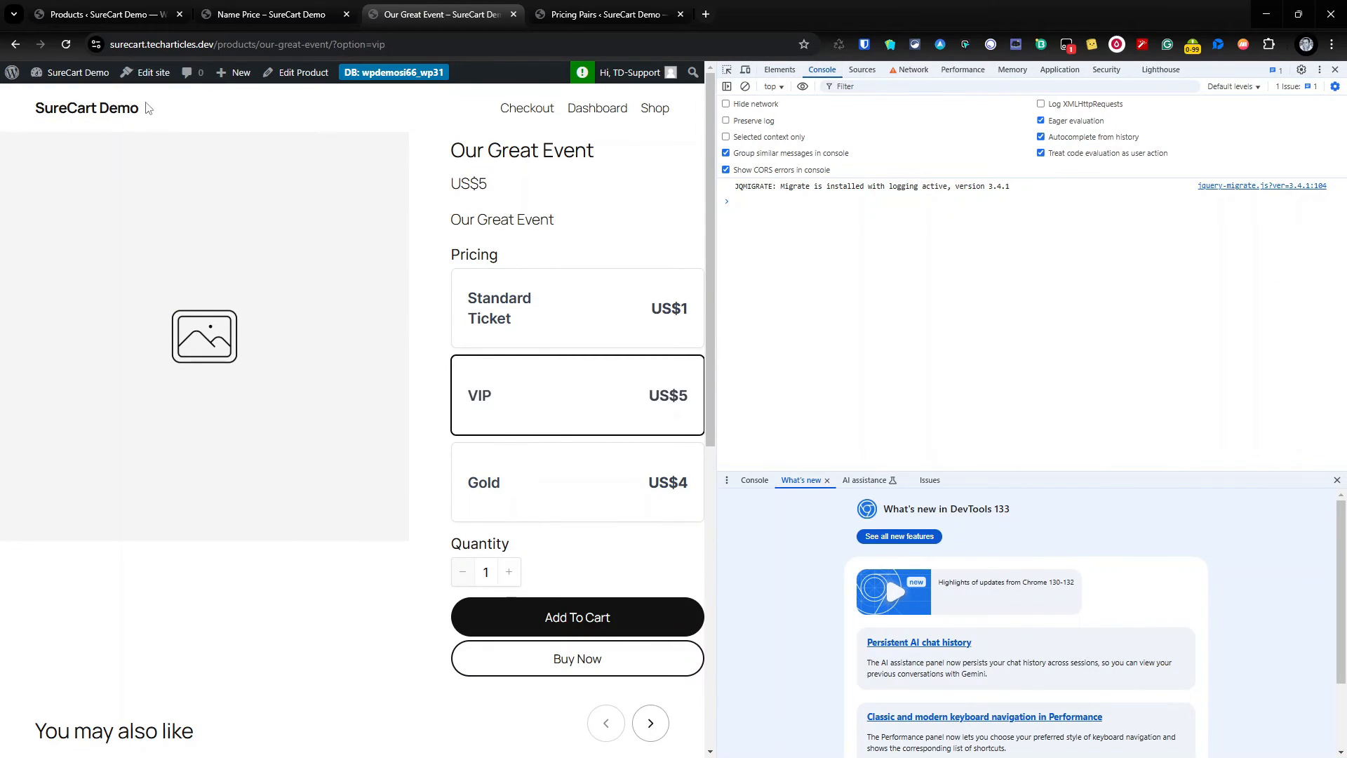
{"action": "left_click", "coordinate": [69, 44]}
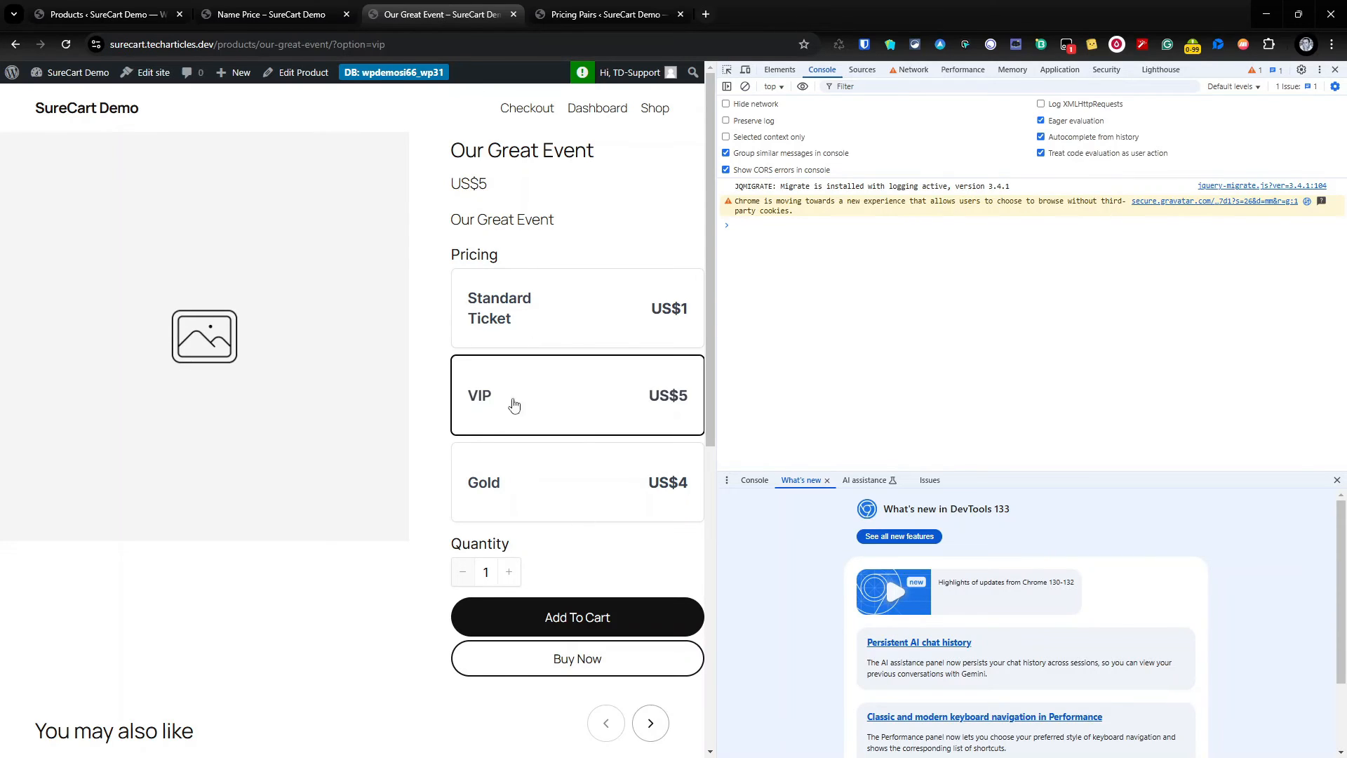
Step: Enable console logs for debugging the choice selection, save the choice settings, and return to the Our Great Event page to check the console
{"action": "left_click", "coordinate": [571, 14]}
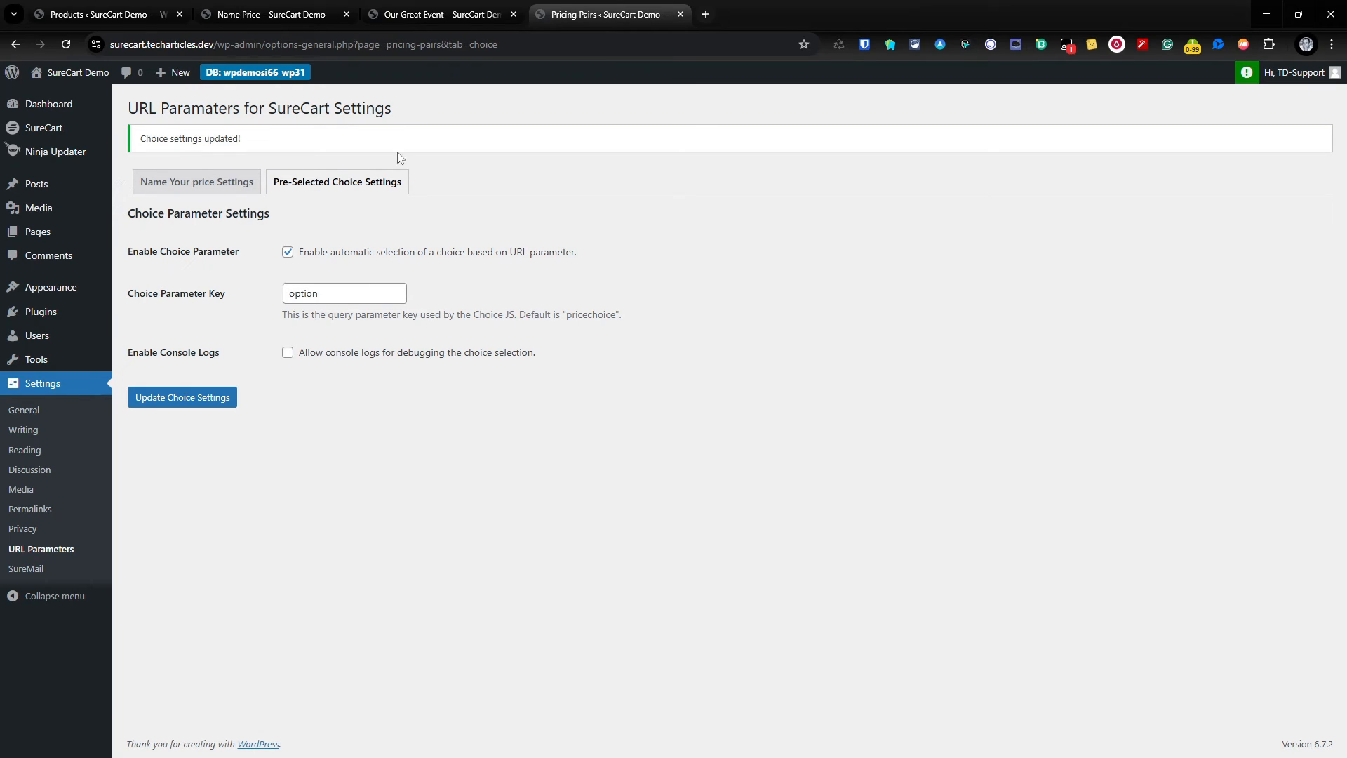
{"action": "left_click", "coordinate": [288, 352]}
{"action": "left_click", "coordinate": [195, 408]}
{"action": "left_click", "coordinate": [479, 8]}
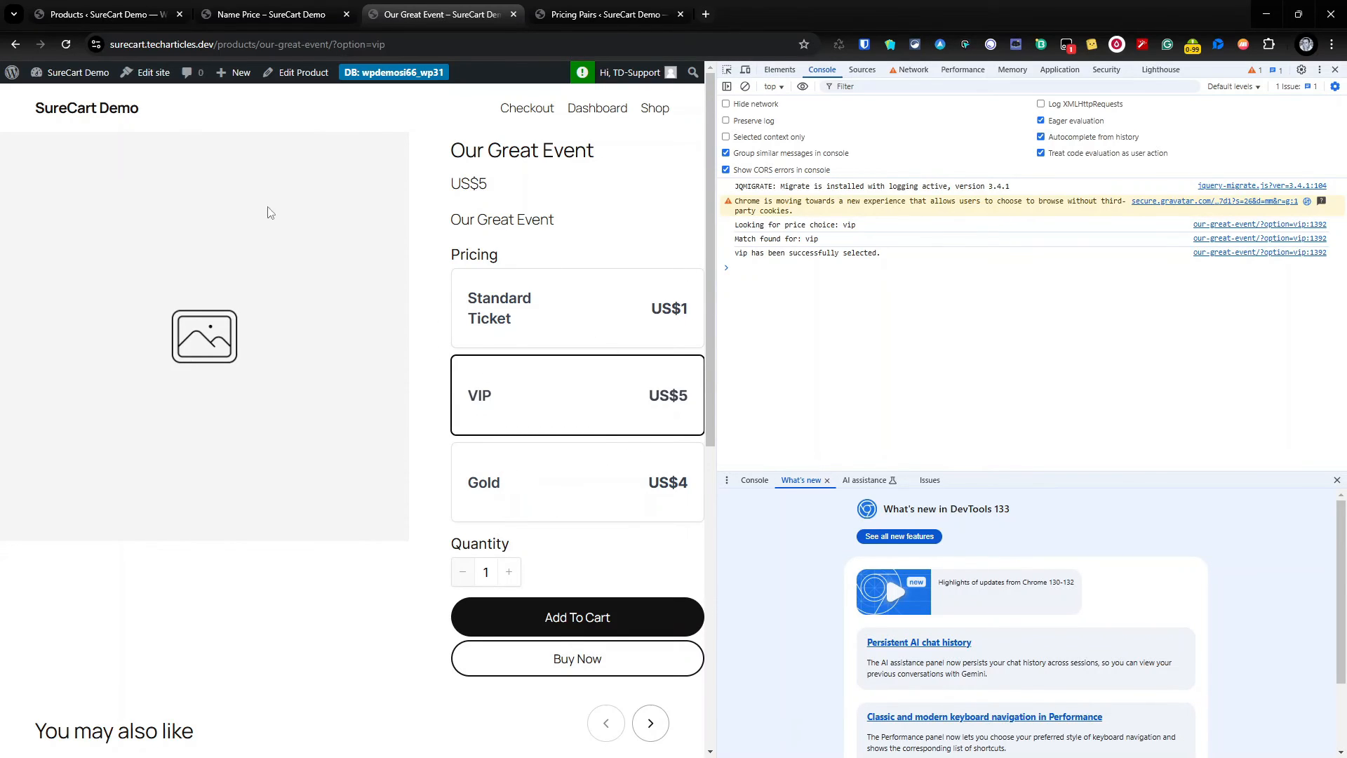
Step: Open the Buy a Post product page in a separate tab from the products list and select the Subscribe to this Post price
{"action": "left_click", "coordinate": [137, 14]}
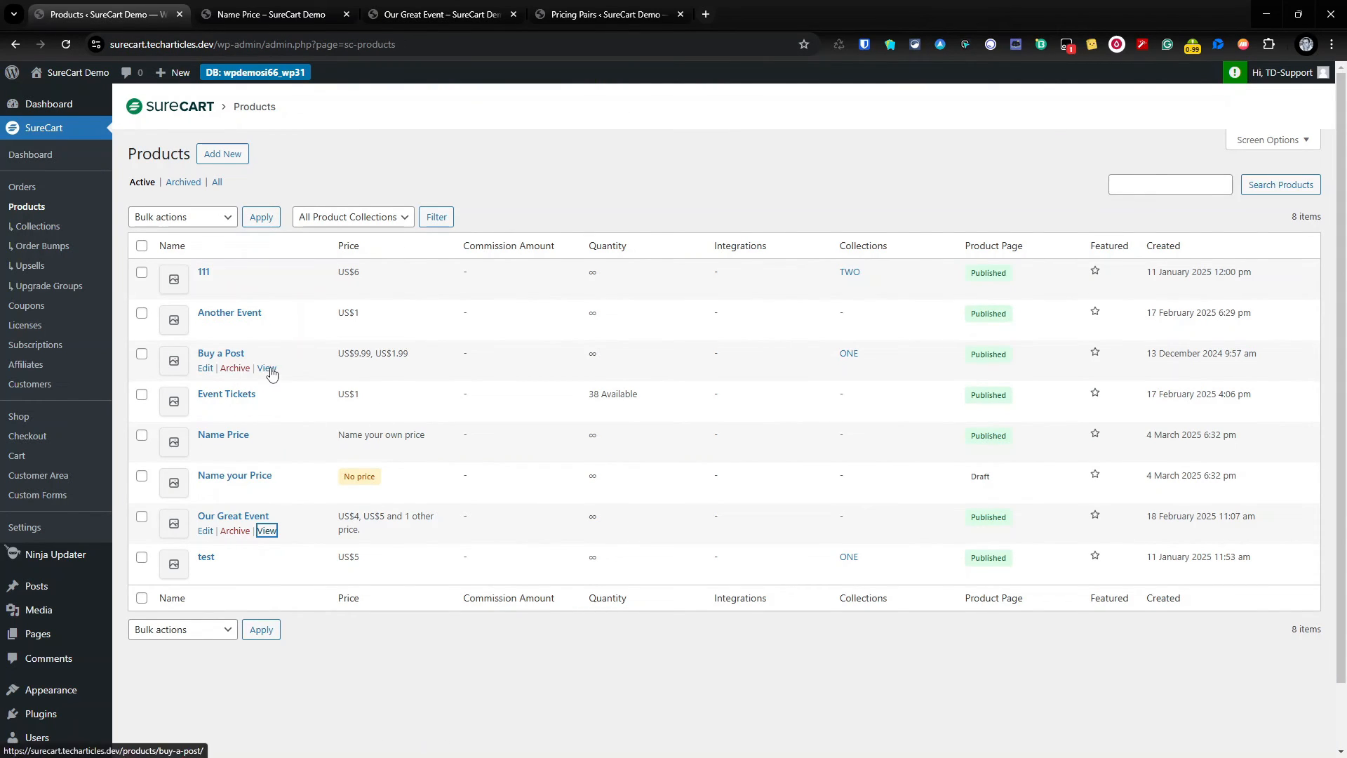
{"action": "right_click", "coordinate": [267, 369]}
{"action": "left_click", "coordinate": [384, 386]}
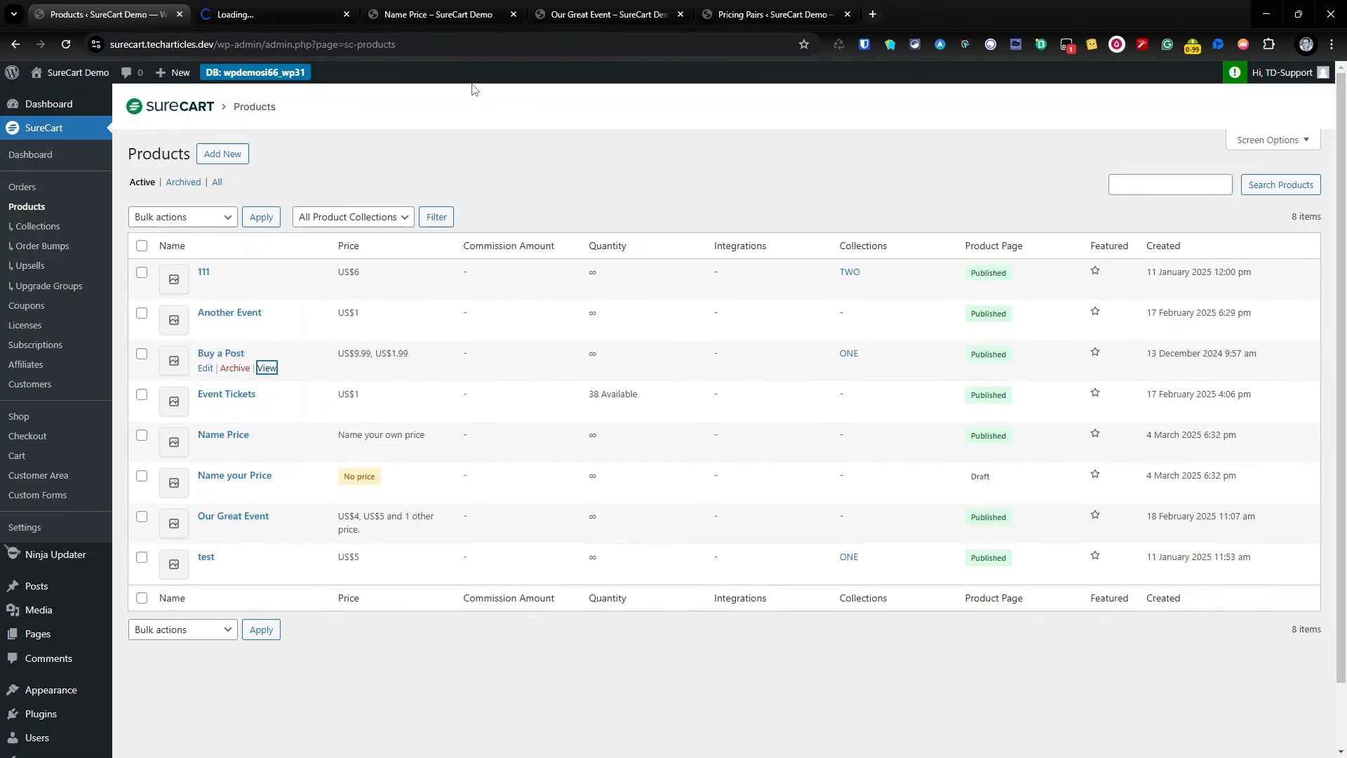
{"action": "left_click", "coordinate": [302, 13]}
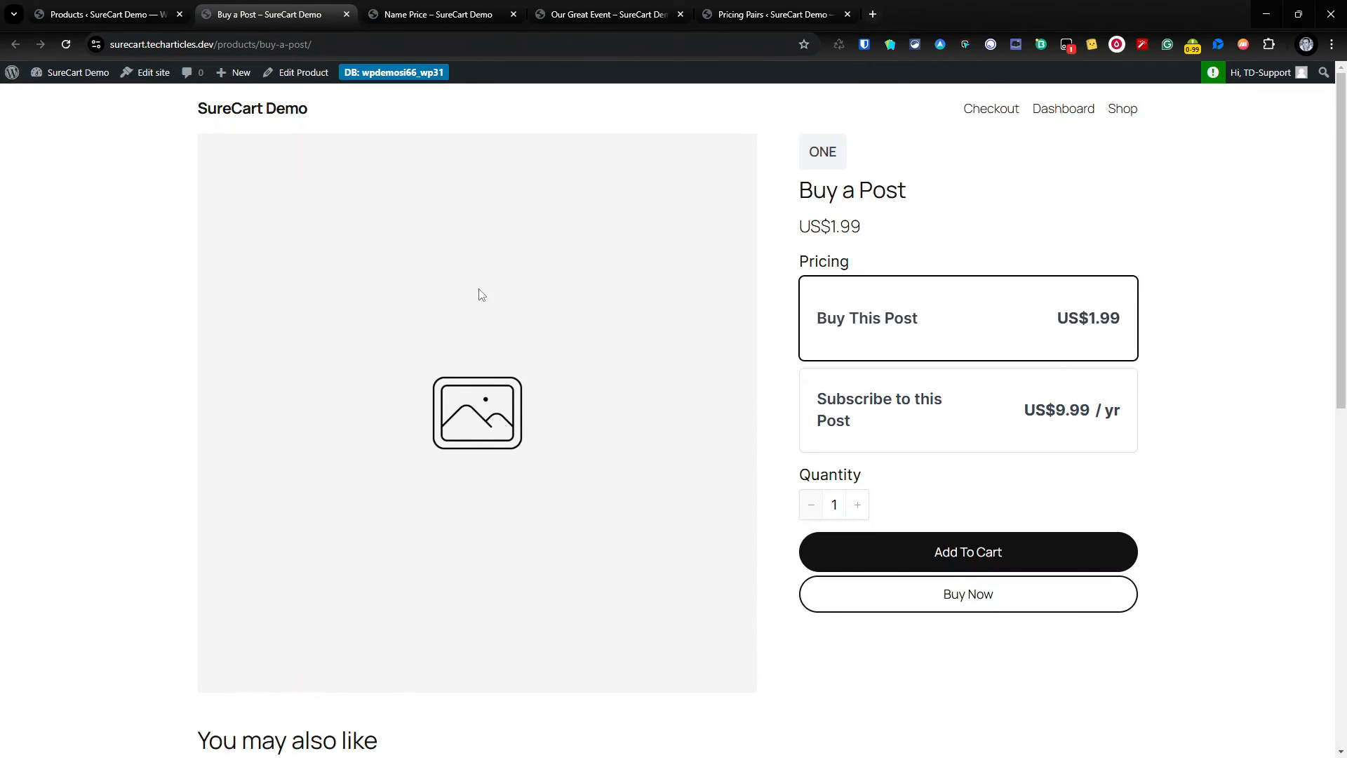
{"action": "left_click", "coordinate": [847, 432]}
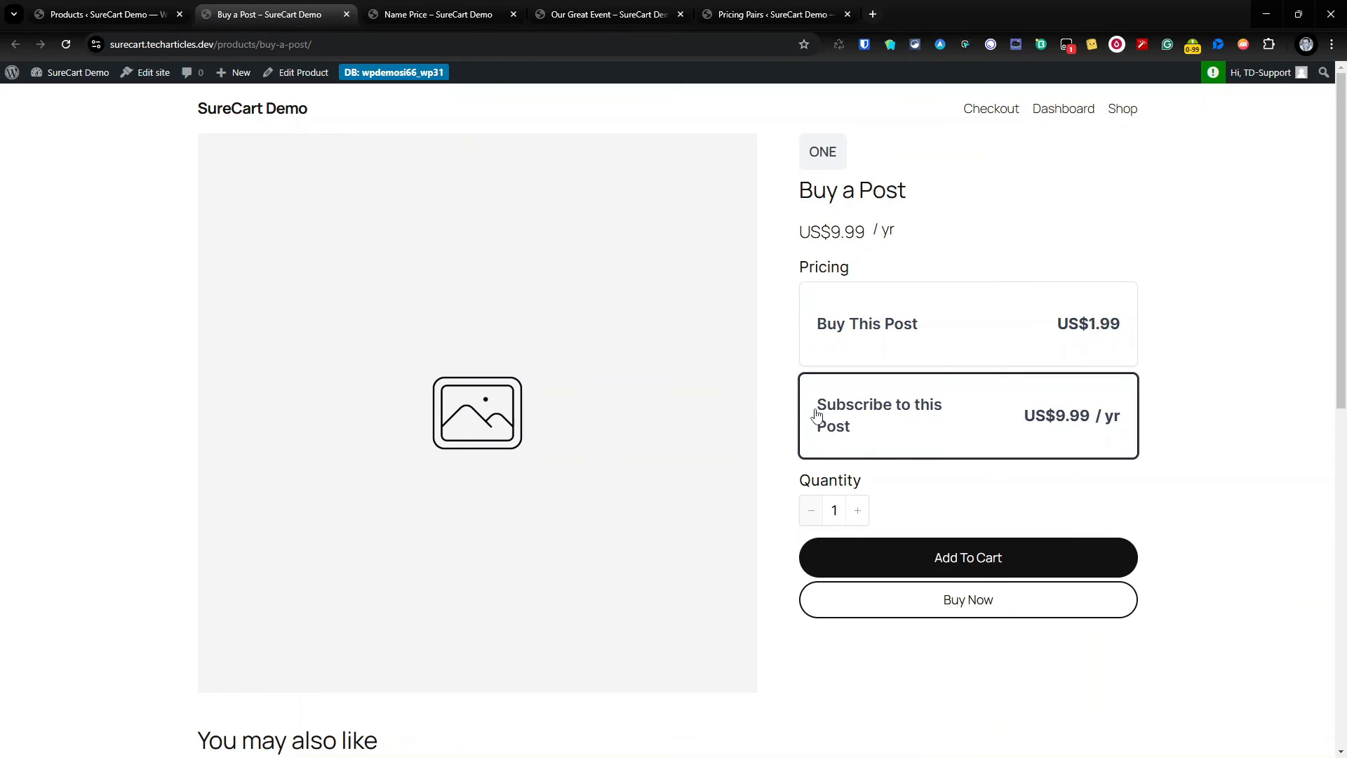
Step: Copy the option parameter from the Our Great Event URL and append it to the Buy a Post URL with its value removed
{"action": "left_click", "coordinate": [594, 14]}
{"action": "double_click", "coordinate": [348, 44]}
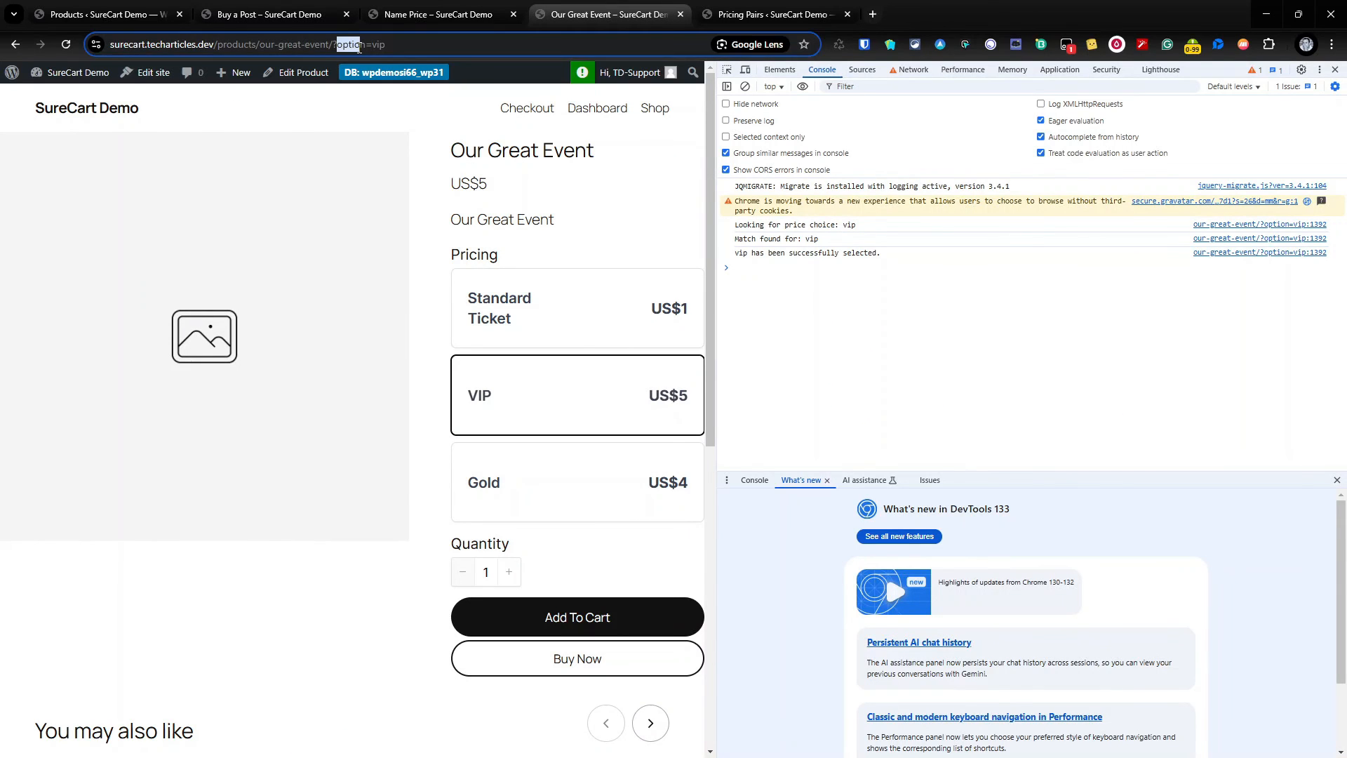
{"action": "mouse_move", "coordinate": [360, 47]}
{"action": "left_mouse_down"}
{"action": "mouse_move", "coordinate": [346, 45]}
{"action": "mouse_move", "coordinate": [366, 45]}
{"action": "left_mouse_up"}
{"action": "key", "text": "ctrl+c"}
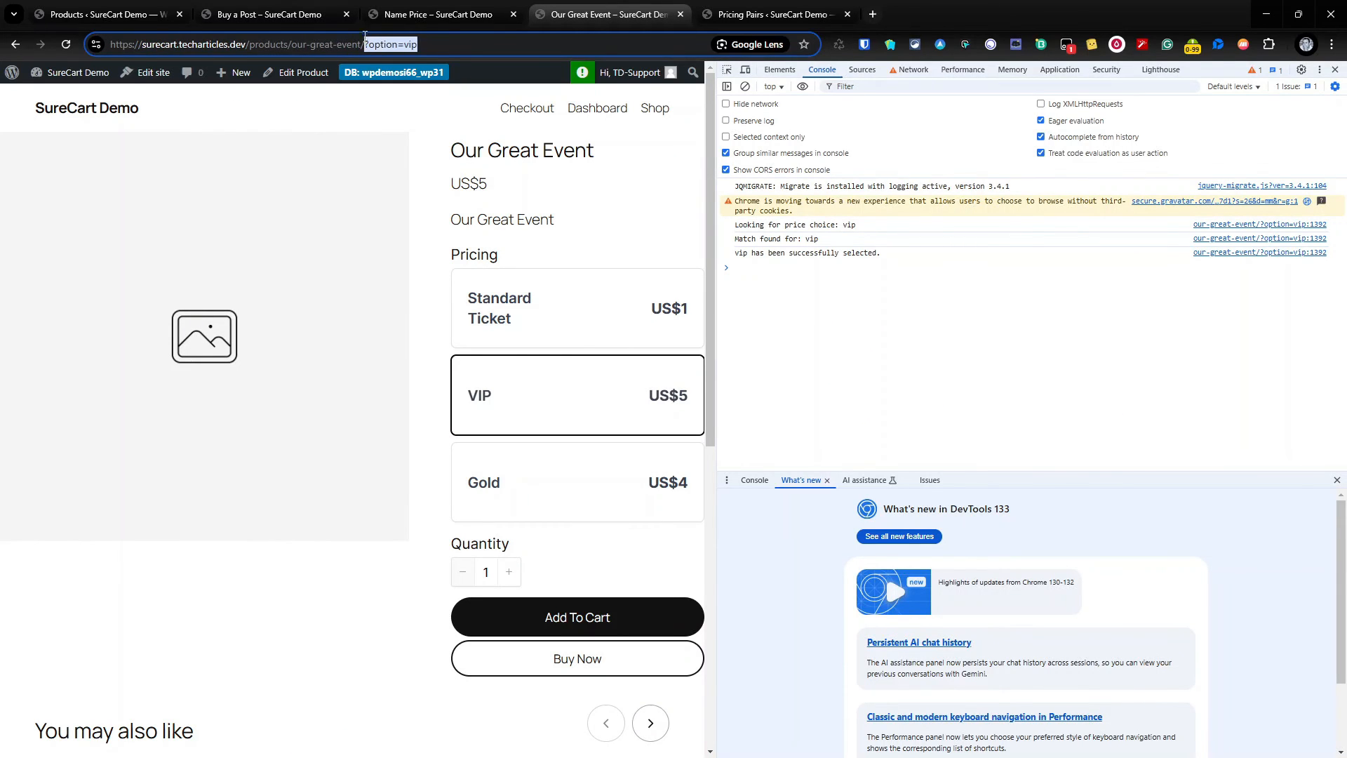
{"action": "left_click", "coordinate": [305, 15]}
{"action": "left_click", "coordinate": [354, 42]}
{"action": "left_click", "coordinate": [355, 42]}
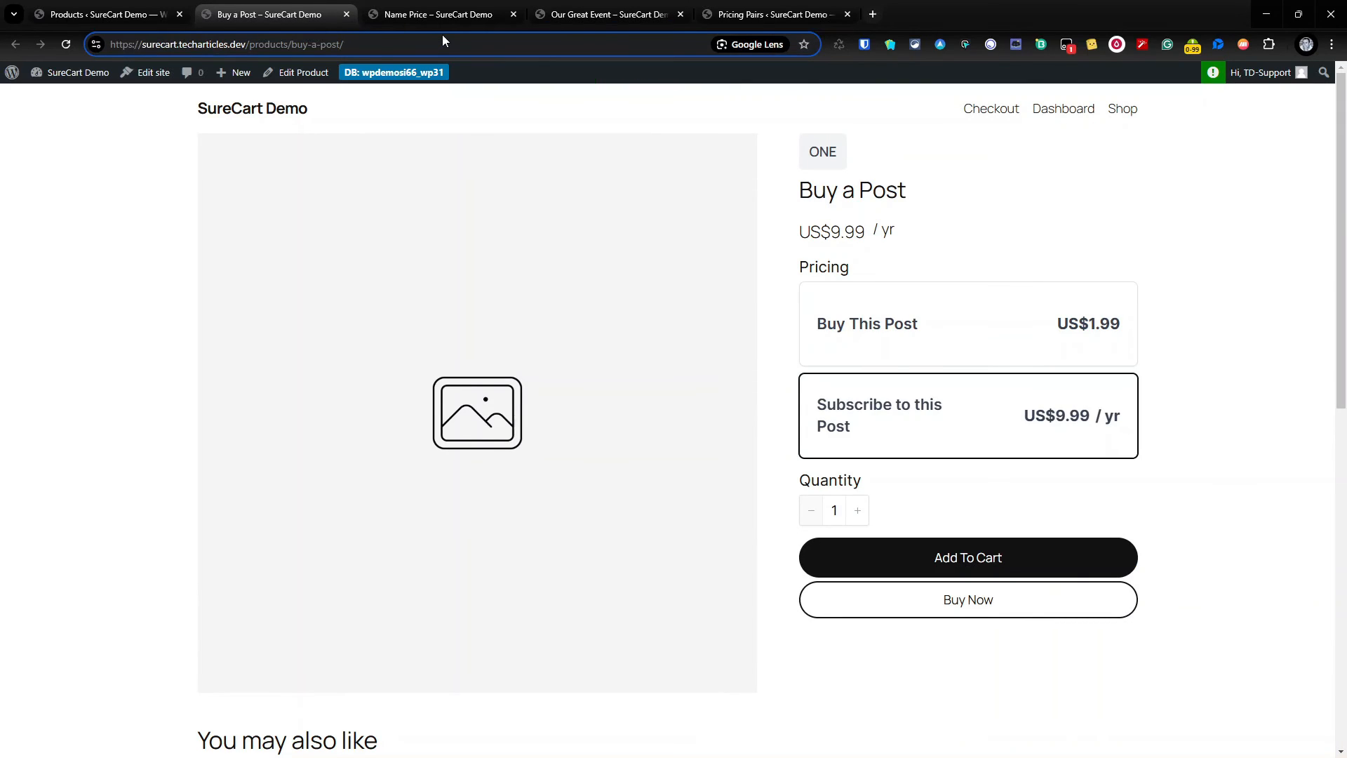
{"action": "key", "text": "ctrl+v"}
{"action": "key", "text": "BackSpace"}
{"action": "key", "text": "BackSpace"}
{"action": "key", "text": "BackSpace"}
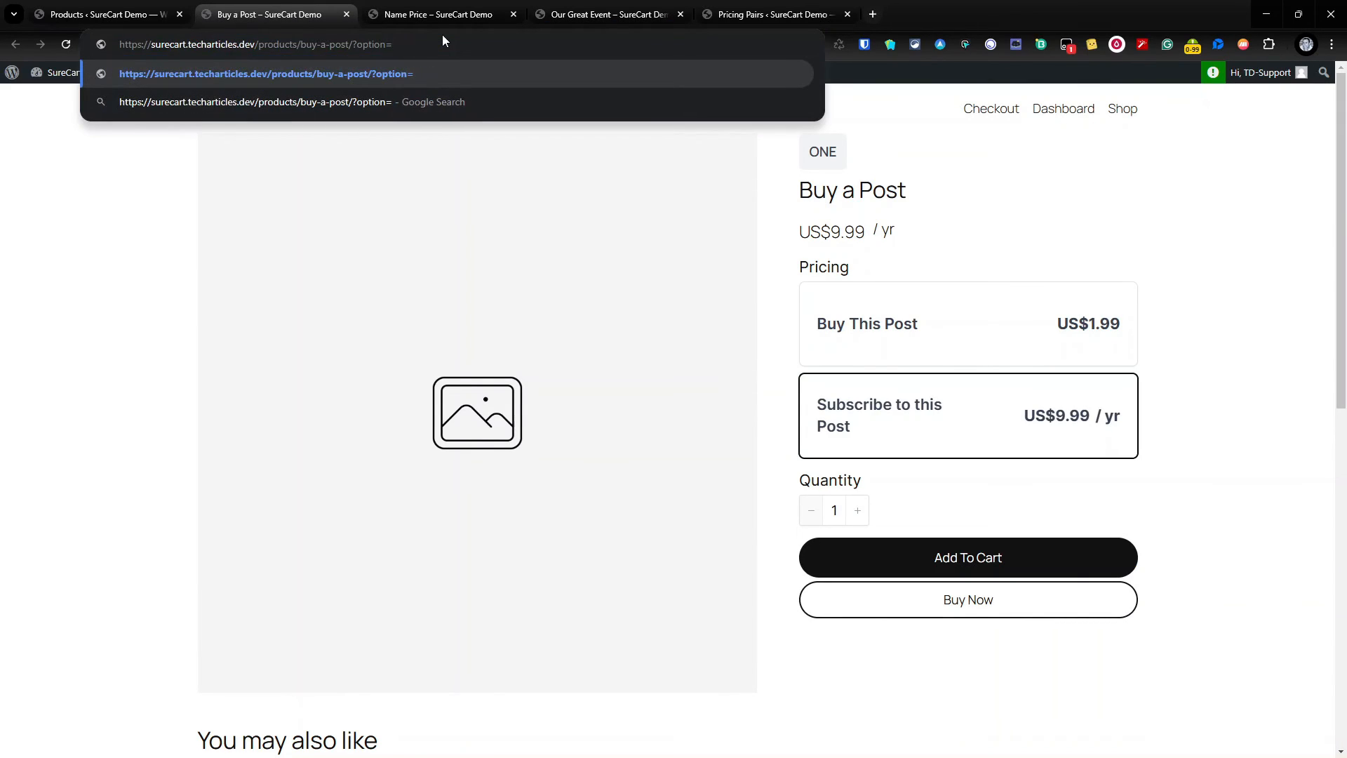
Step: Set the option value in the Buy a Post URL to subscribe%20to%20this%20post and load the page
{"action": "type", "text": "subscribe"}
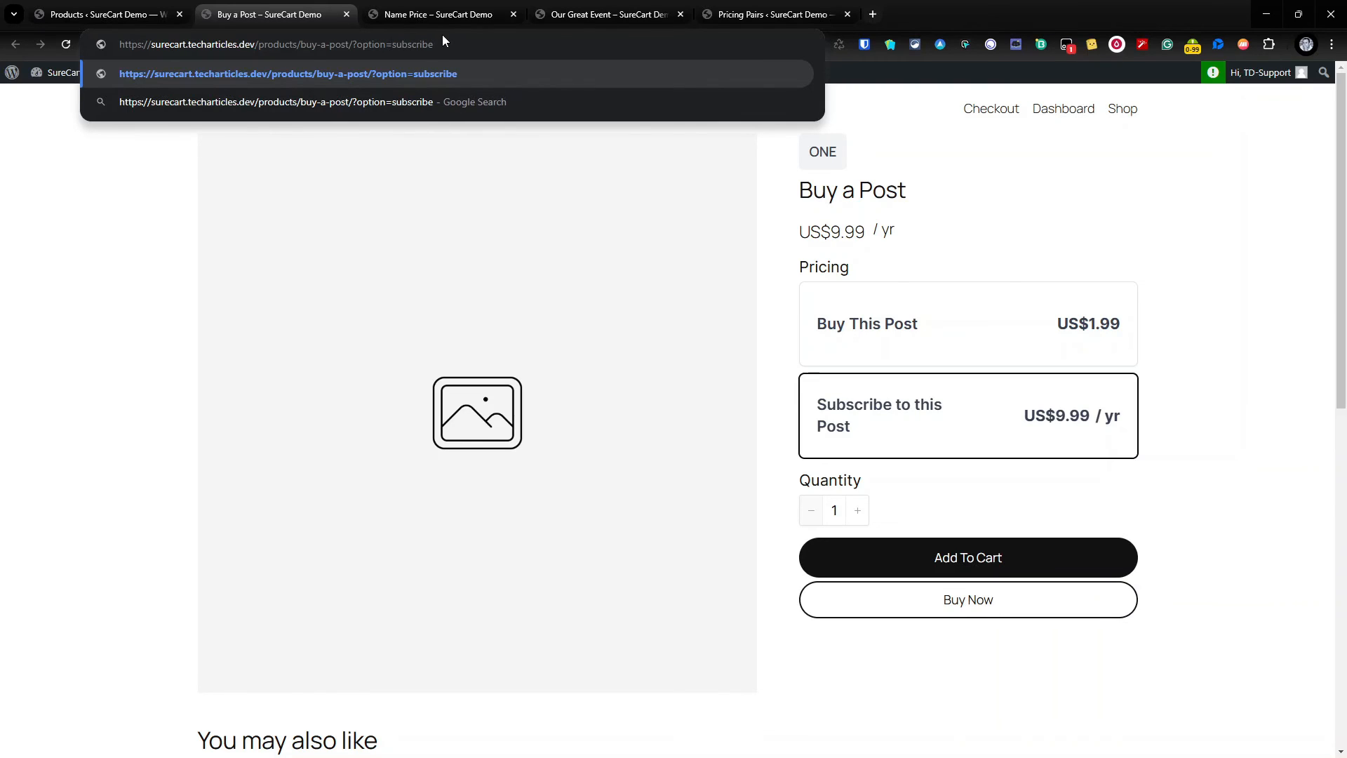
{"action": "type", "text": "%20"}
{"action": "key", "text": "shift+Left"}
{"action": "key", "text": "shift+Left"}
{"action": "key", "text": "shift+Left"}
{"action": "key", "text": "Right"}
{"action": "type", "text": "to%20this%20post"}
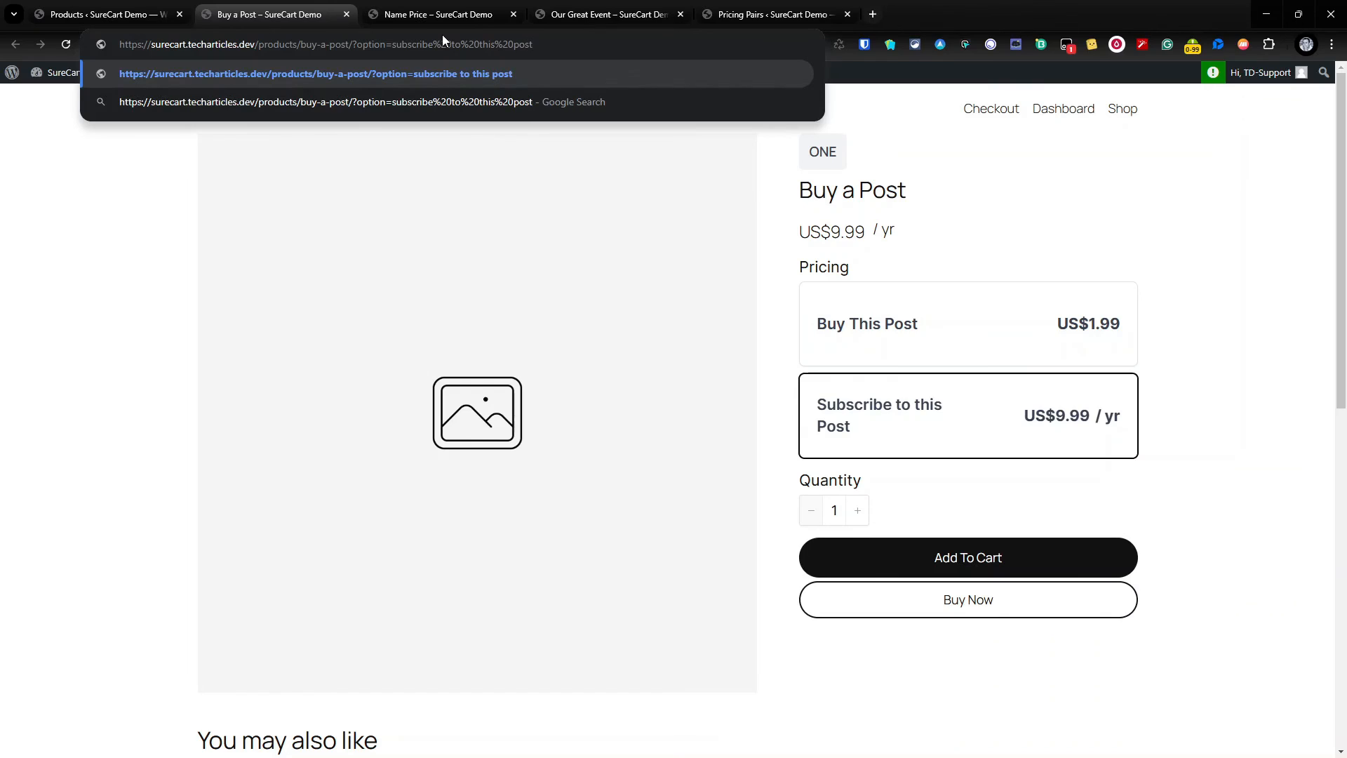
{"action": "key", "text": "Return"}
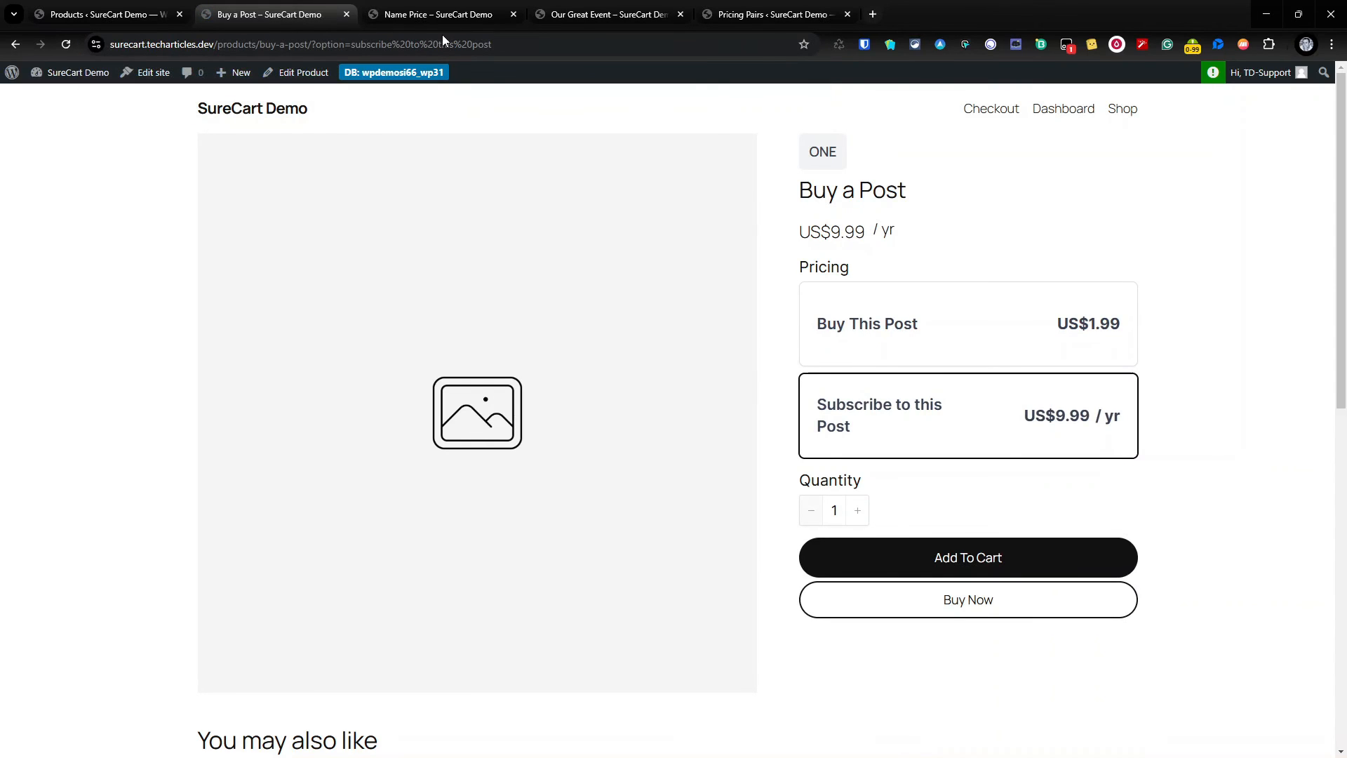
Step: Change the option value in the Buy a Post URL to buy%20this%20post and load the page
{"action": "left_click", "coordinate": [353, 44]}
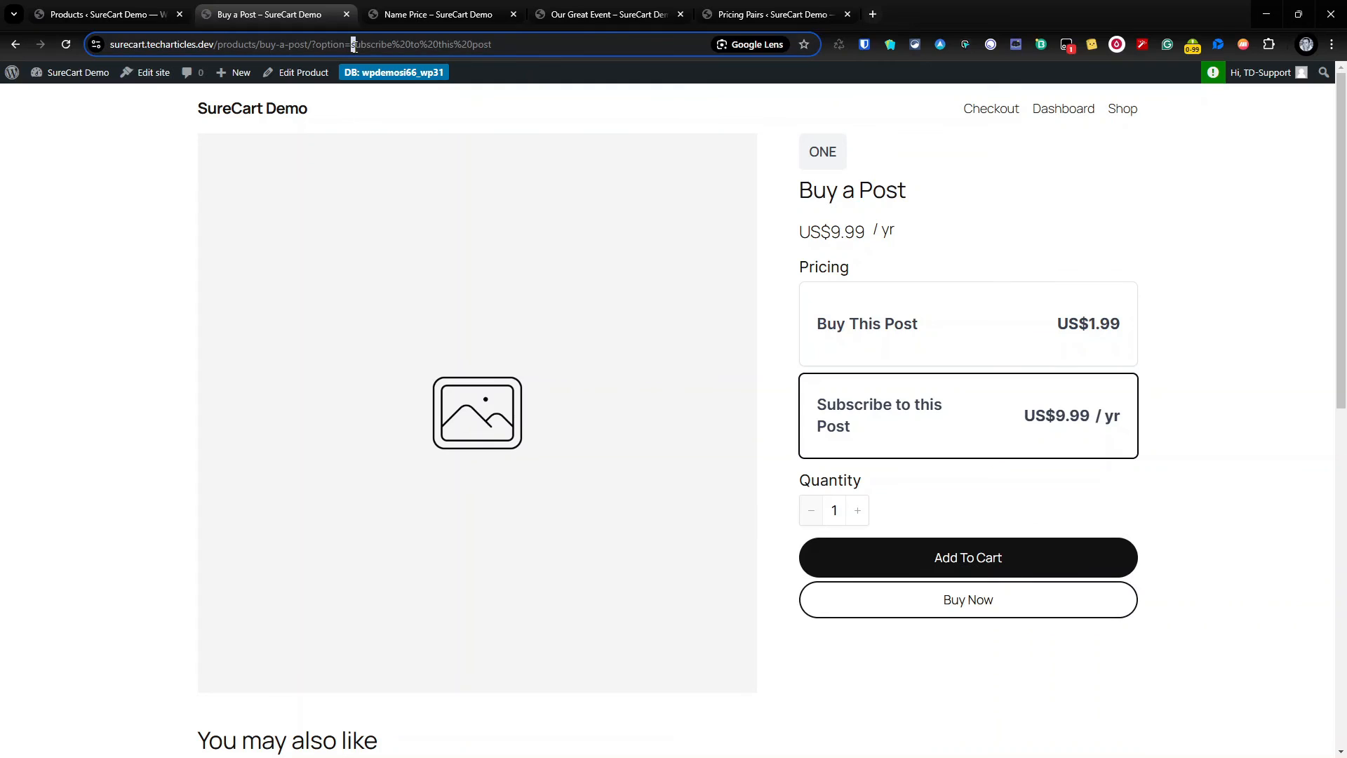
{"action": "left_click_drag", "start_coordinate": [354, 44], "coordinate": [616, 27]}
{"action": "type", "text": "buy"}
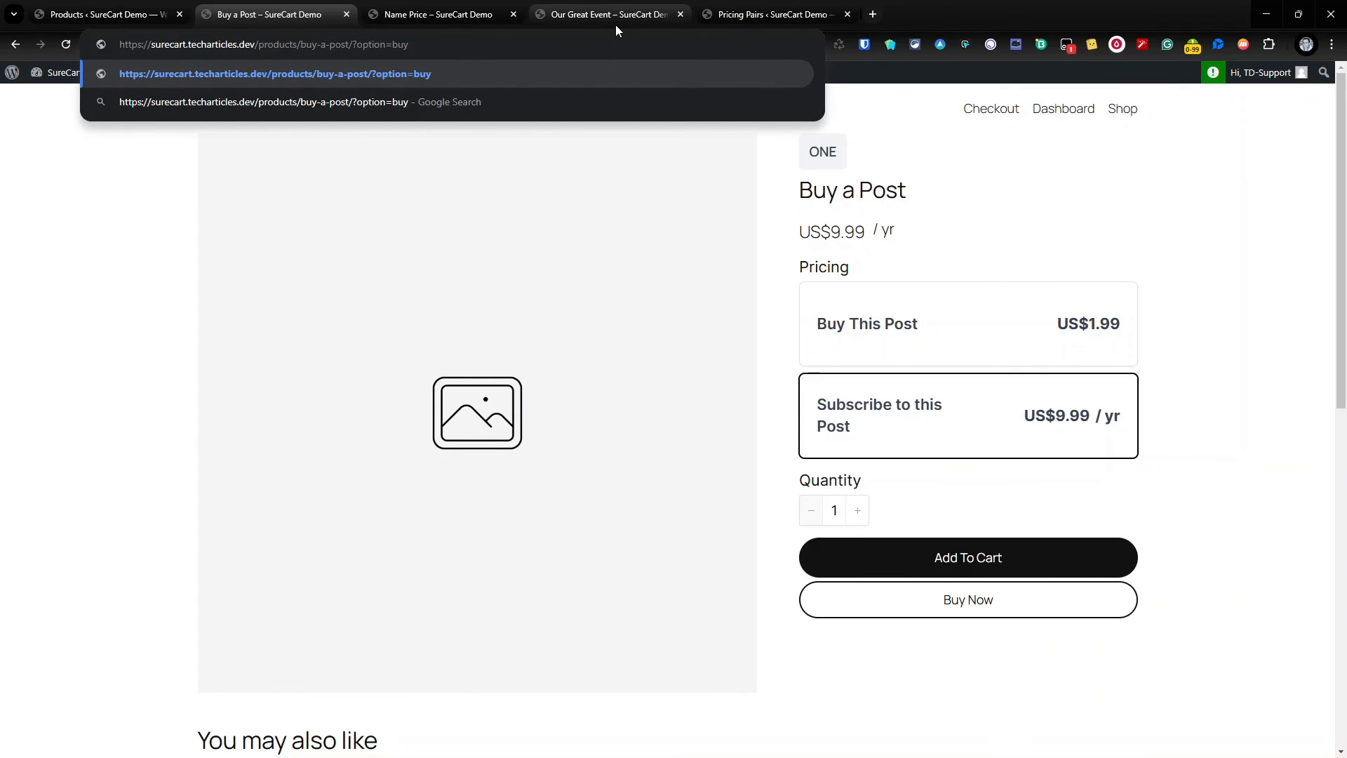
{"action": "type", "text": "%20this"}
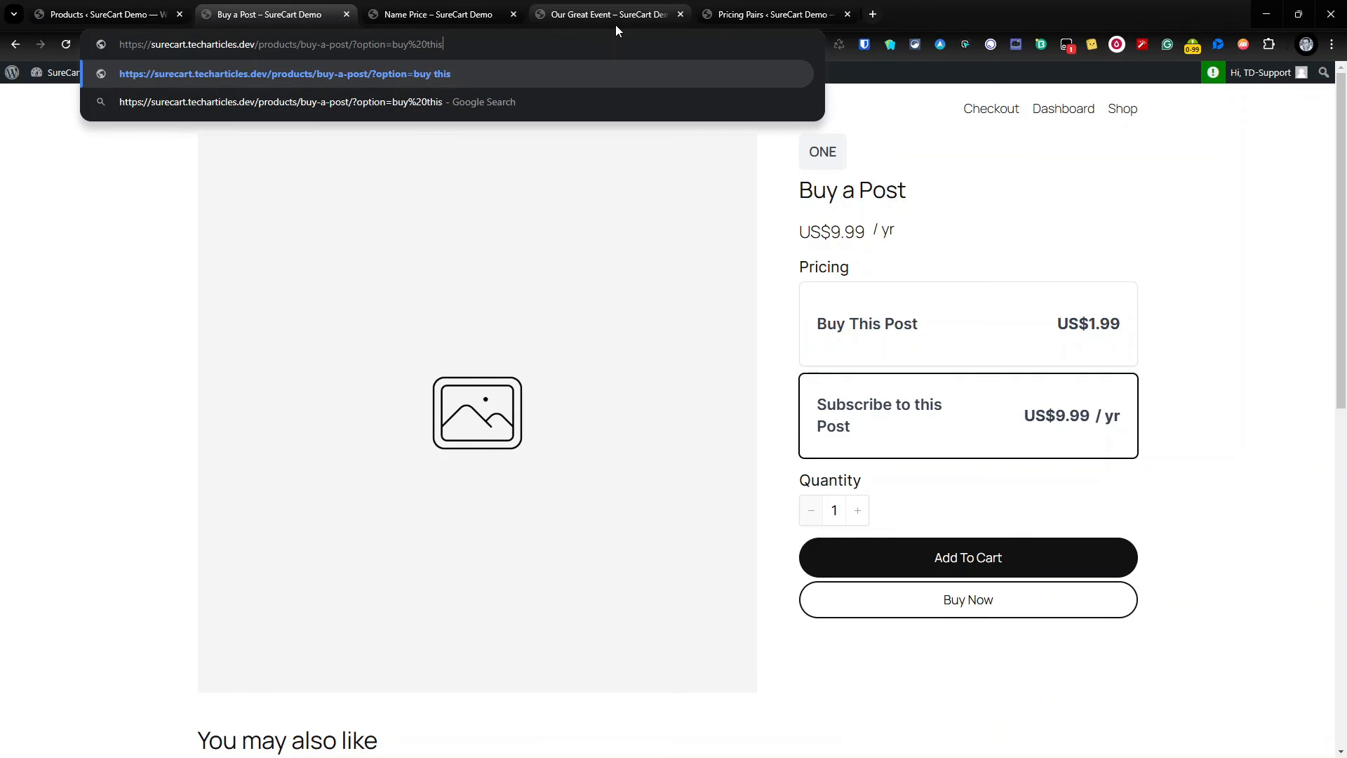
{"action": "type", "text": "%20post"}
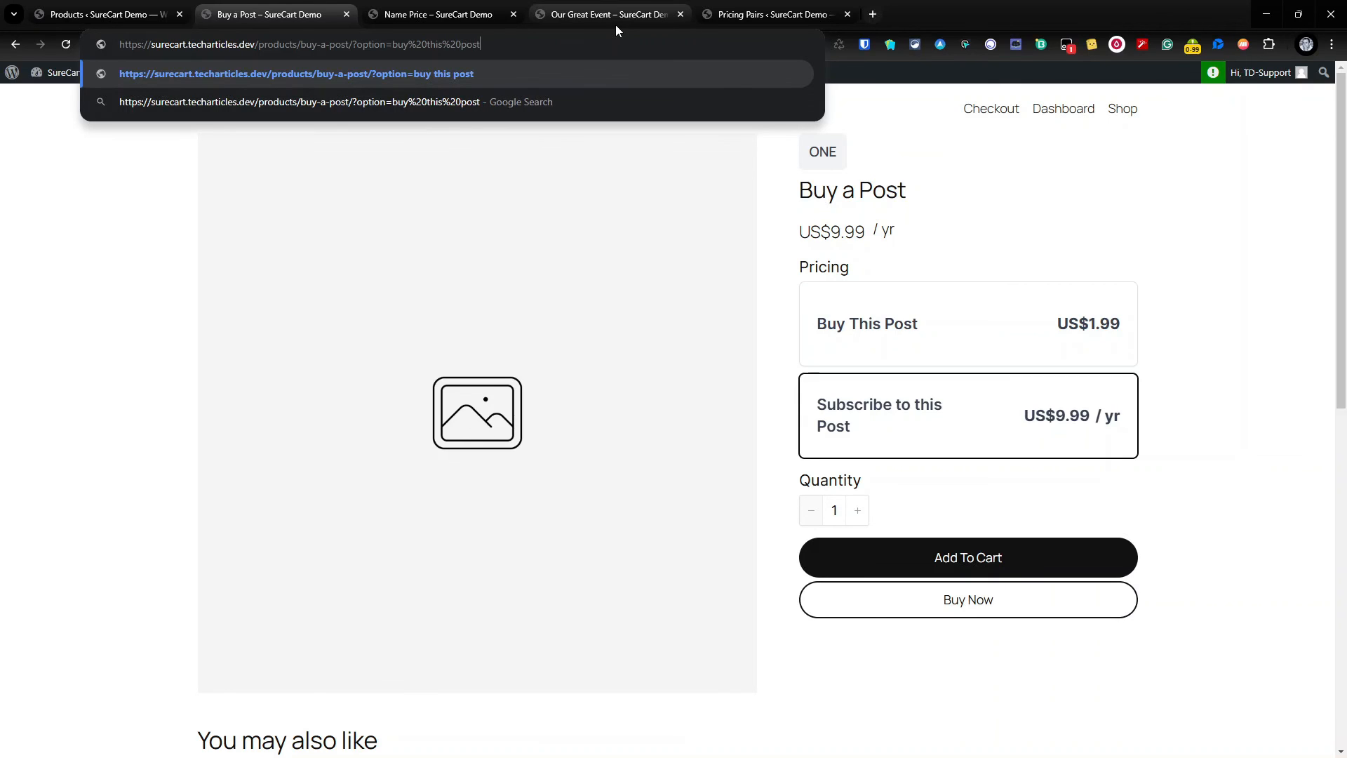
{"action": "key", "text": "Return"}
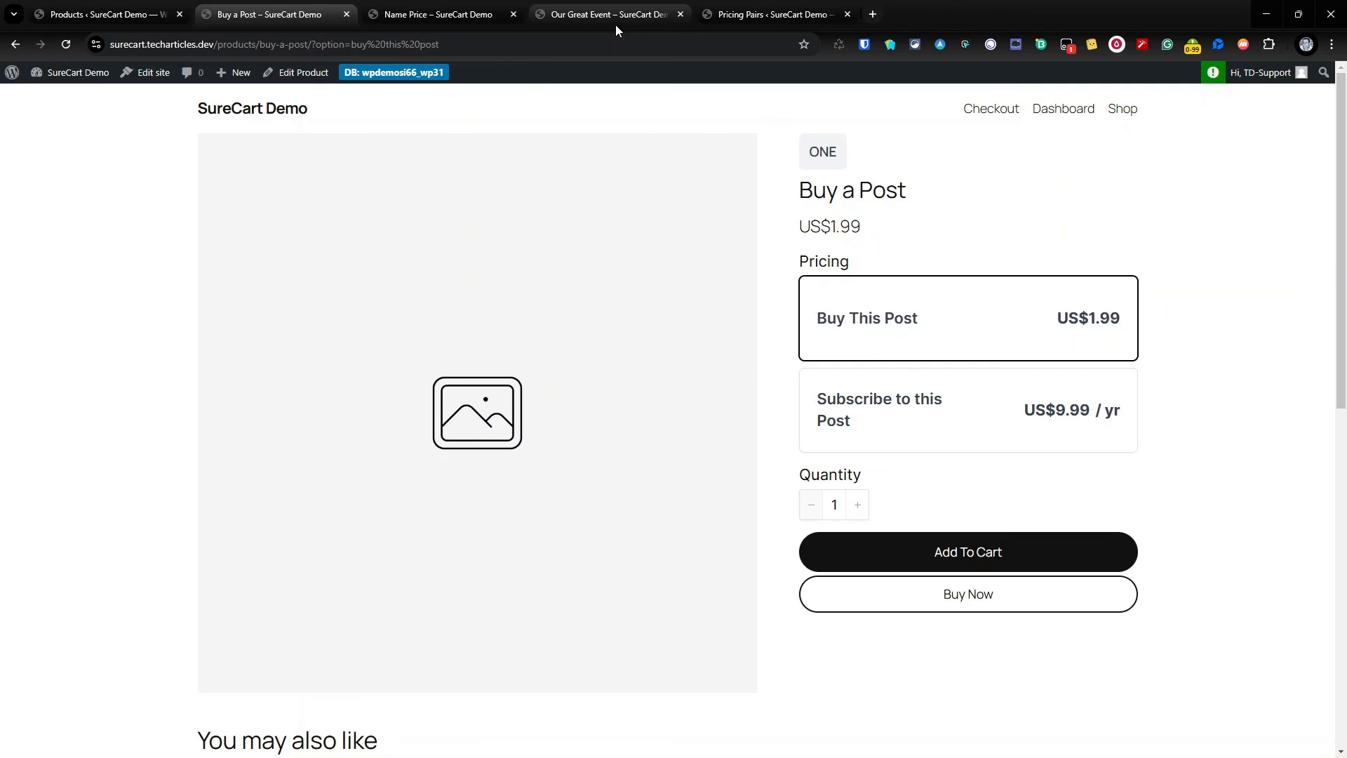
Step: Remove the whole option parameter from the Buy a Post URL and load the plain product page
{"action": "left_click_drag", "start_coordinate": [311, 44], "coordinate": [469, 40]}
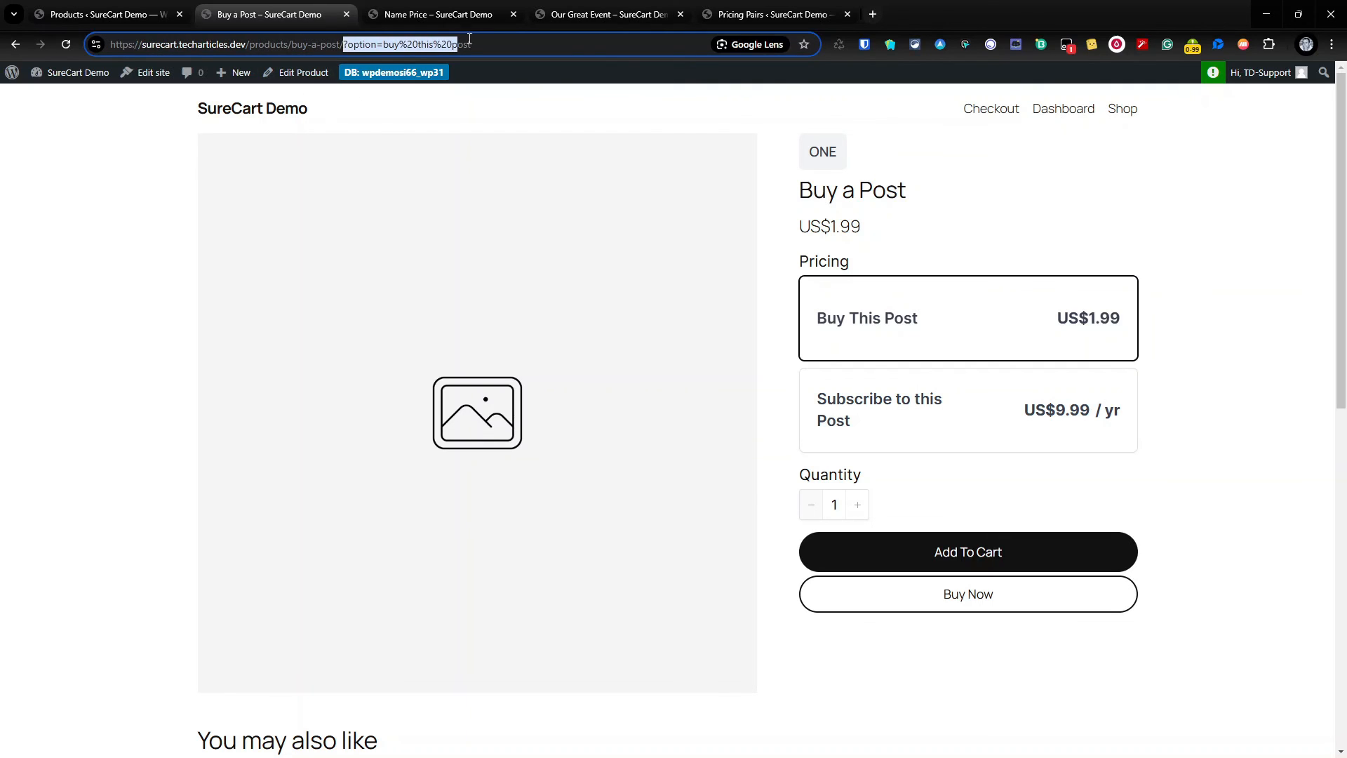
{"action": "key", "text": "shift+End"}
{"action": "key", "text": "BackSpace"}
{"action": "key", "text": "Return"}
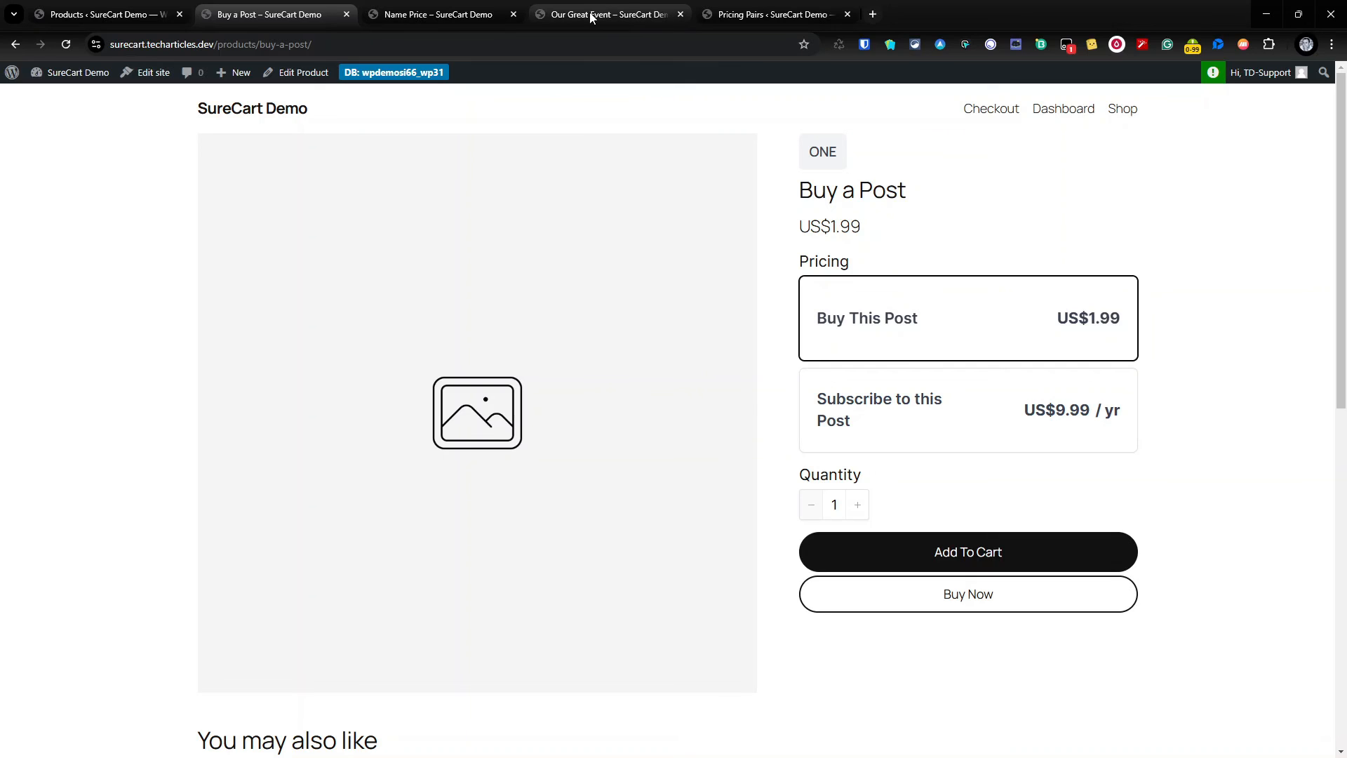
Step: Return to the URL parameter settings in the WordPress admin and open the installed plugins list
{"action": "left_click", "coordinate": [772, 14]}
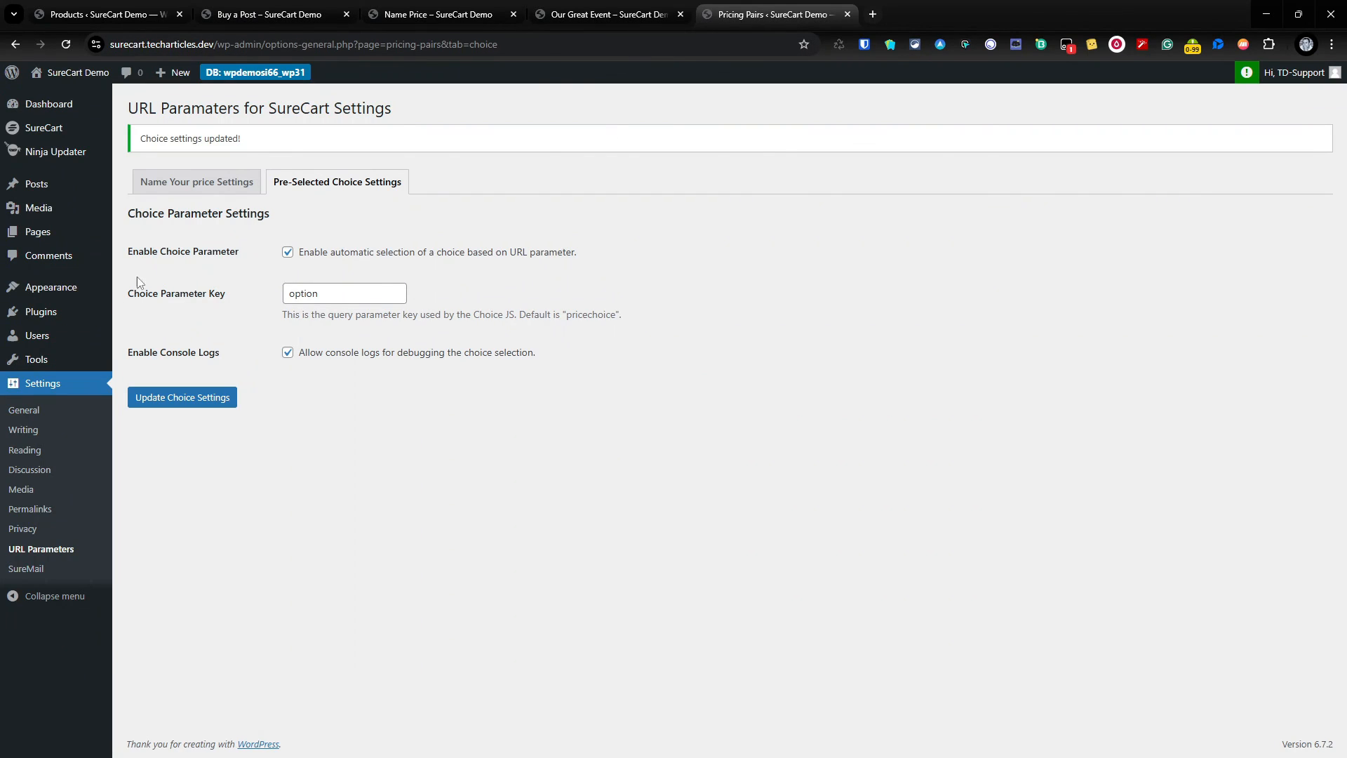
{"action": "left_click", "coordinate": [42, 311]}
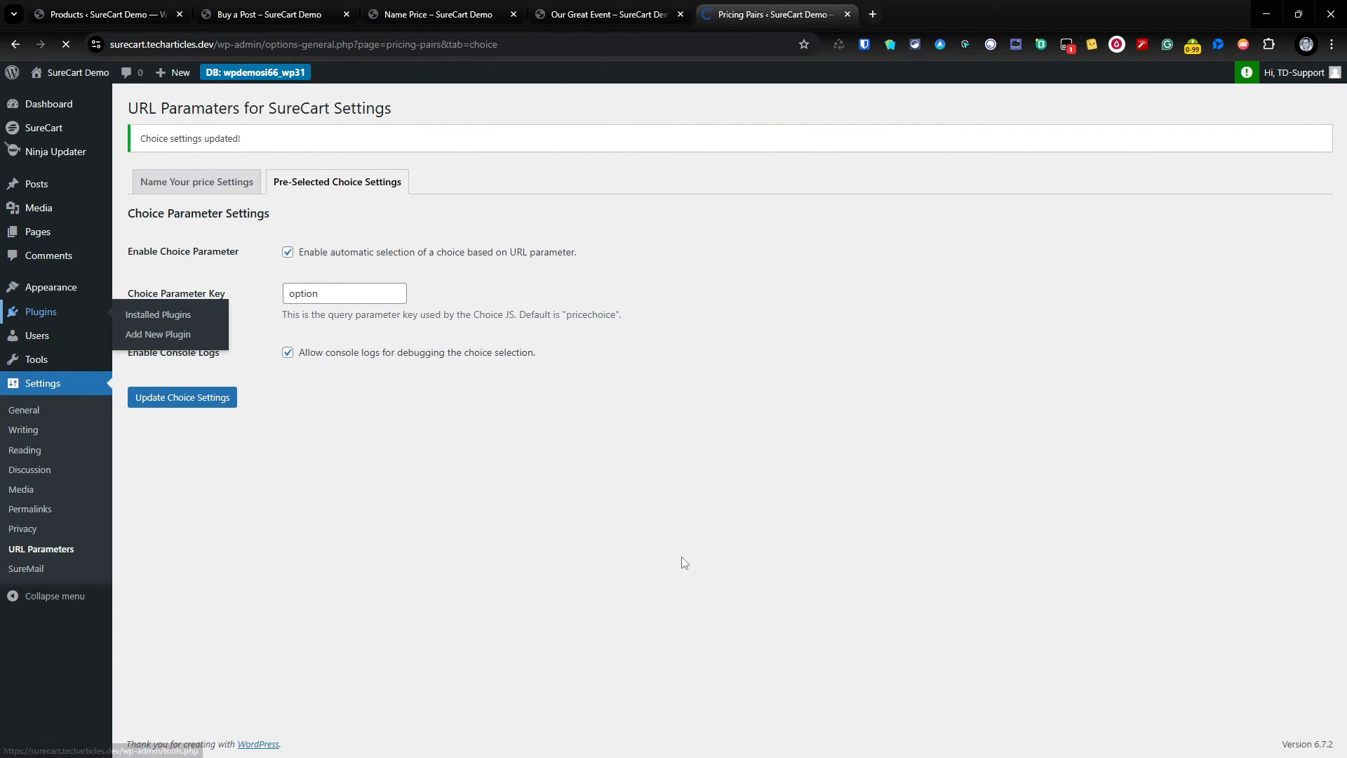